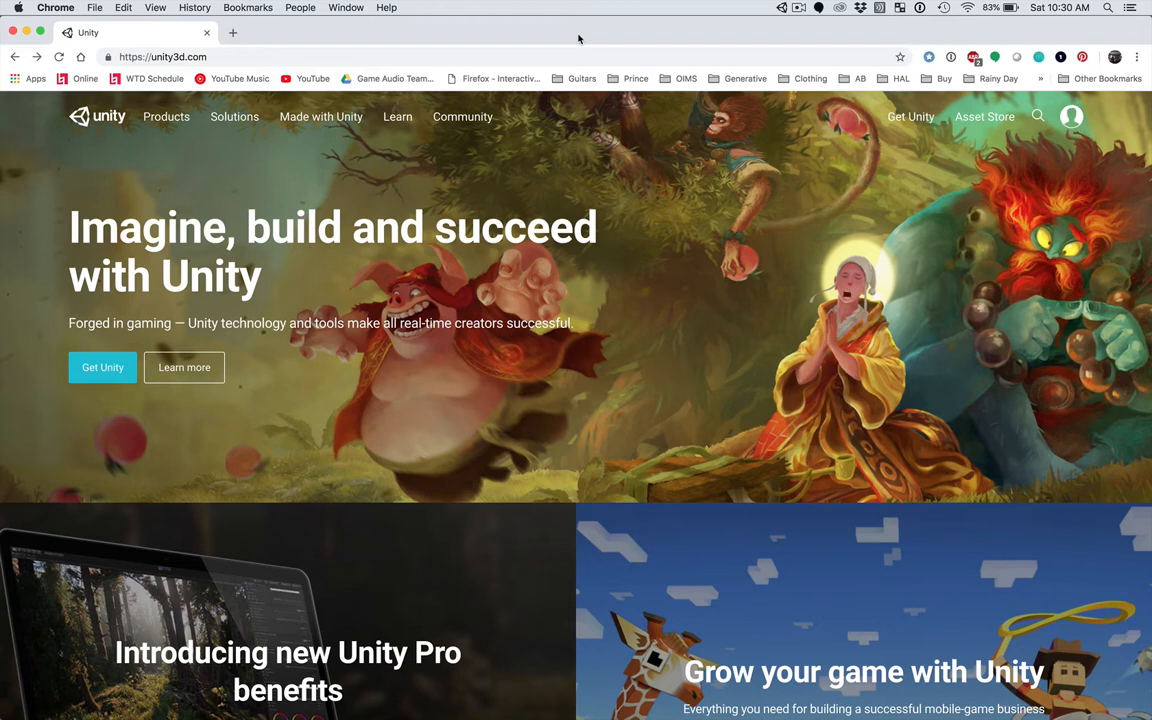
Open the Get Unity page on the Unity website and view the Plus, Pro and Personal plans
click(900, 122)
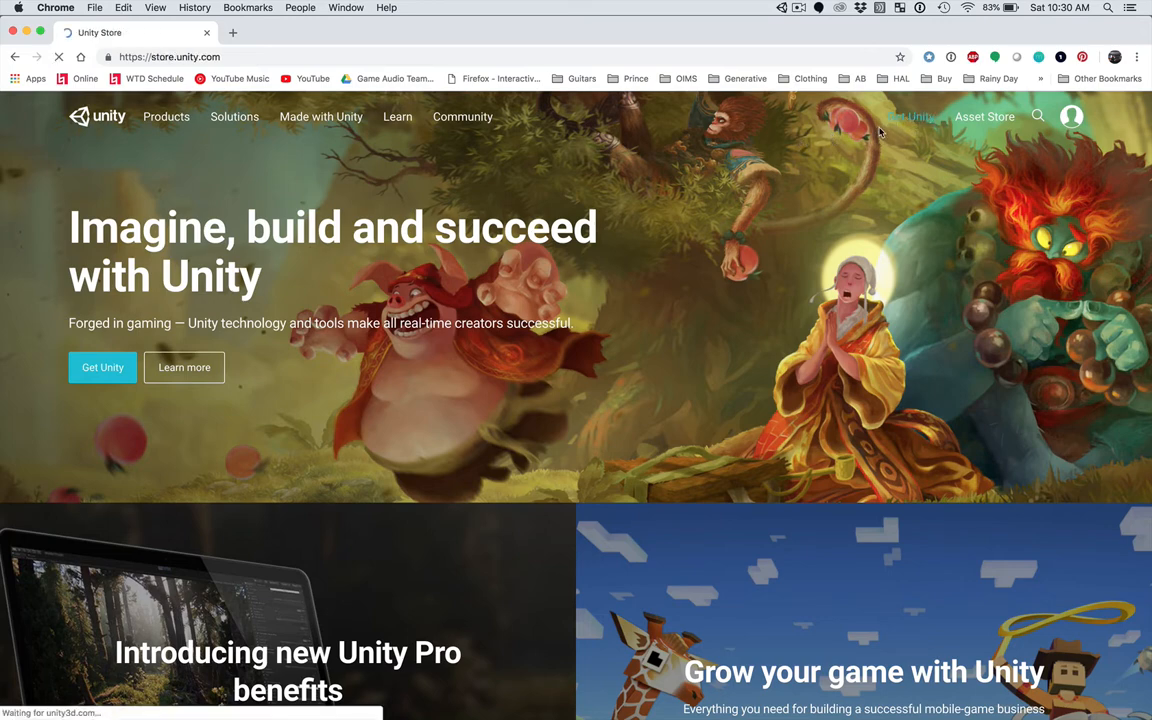
scroll(807, 202, down, 1)
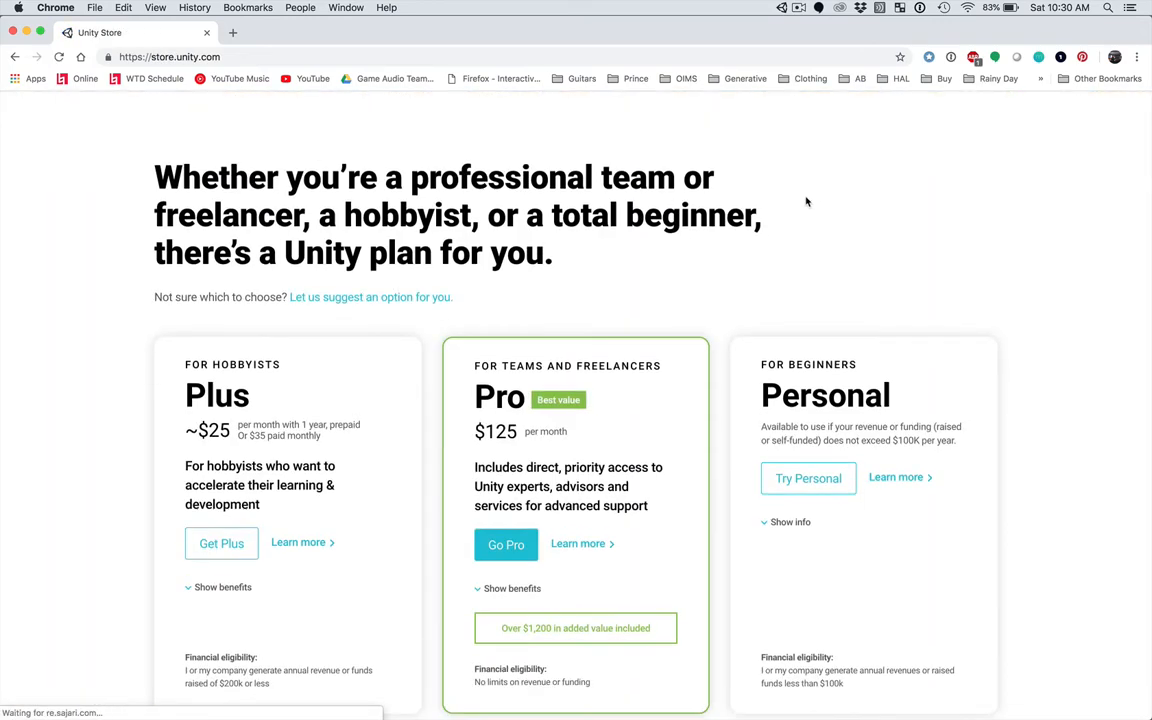
scroll(807, 202, down, 1)
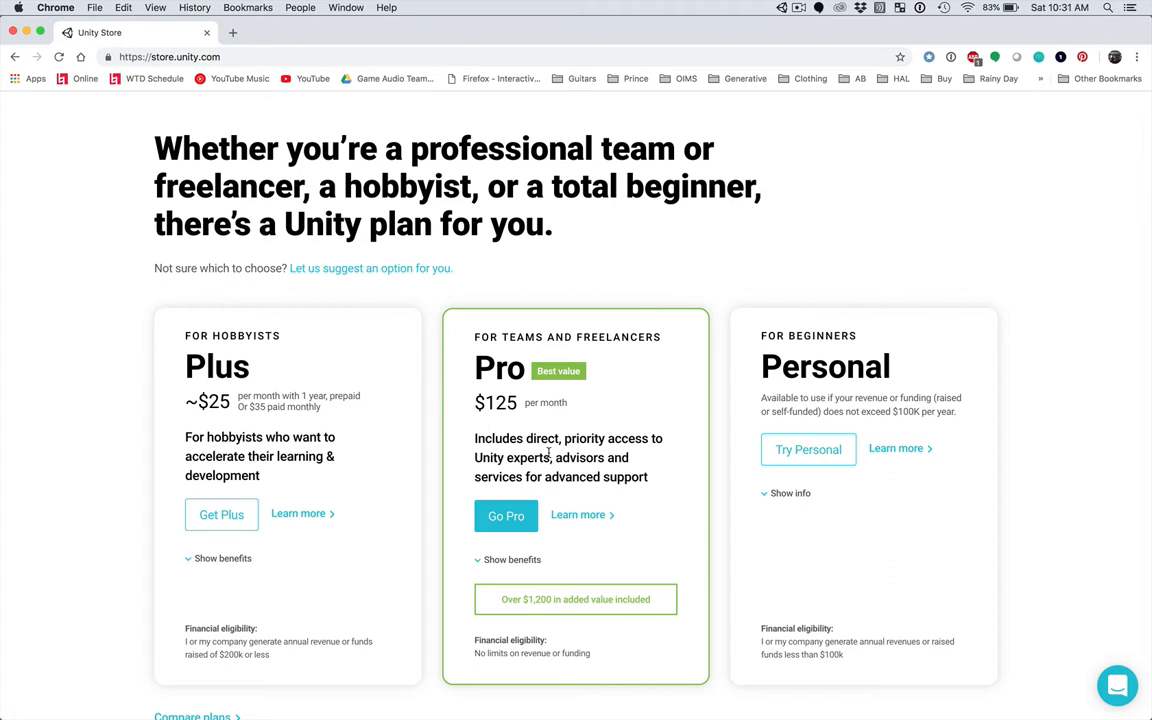
Go to the Unity Personal download page and accept the eligibility terms for using Unity Personal
click(786, 460)
scroll(556, 501, down, 1)
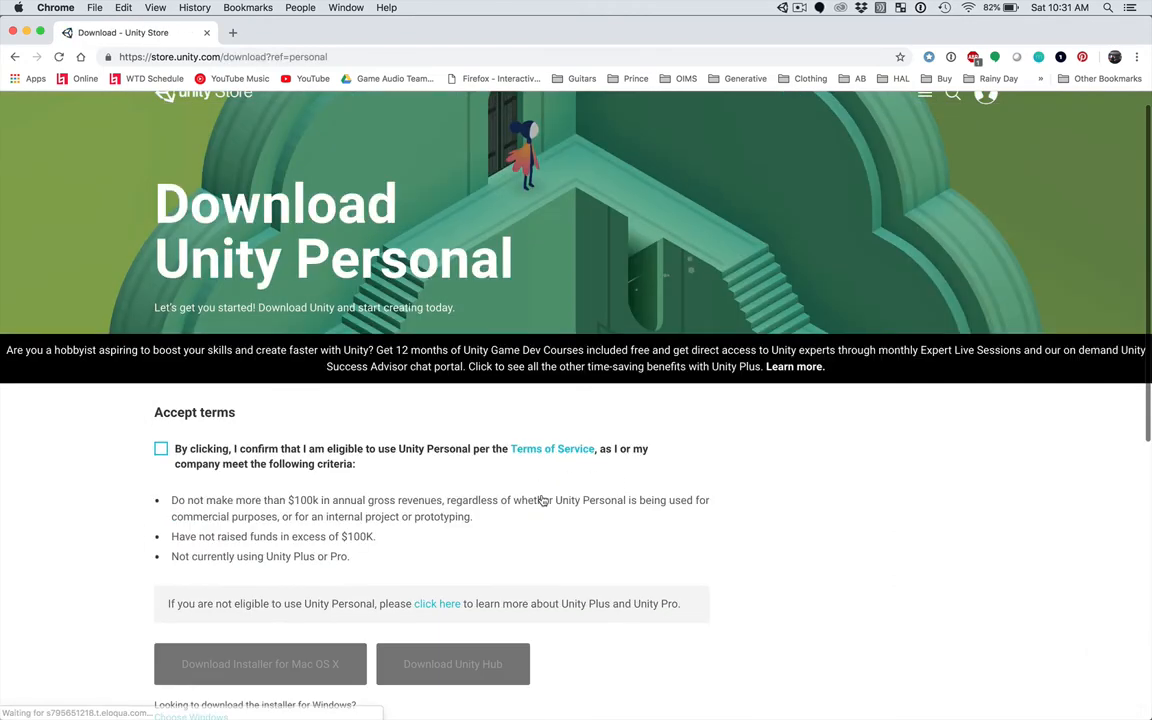
click(160, 419)
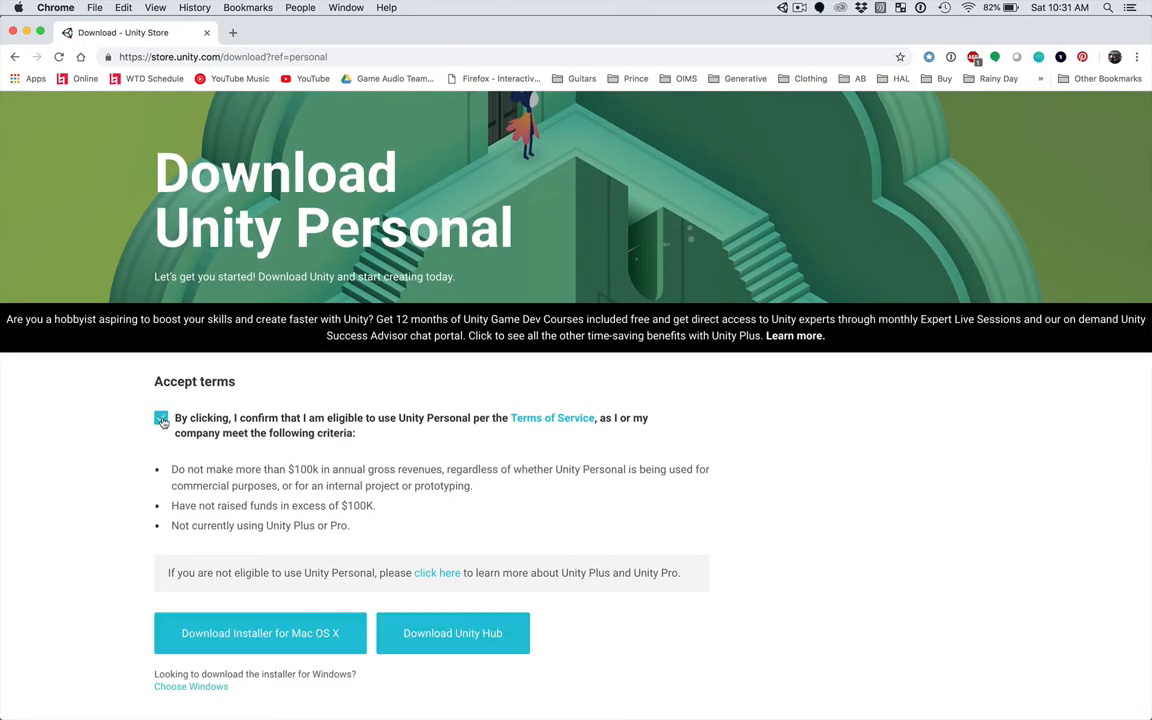
scroll(162, 421, down, 5)
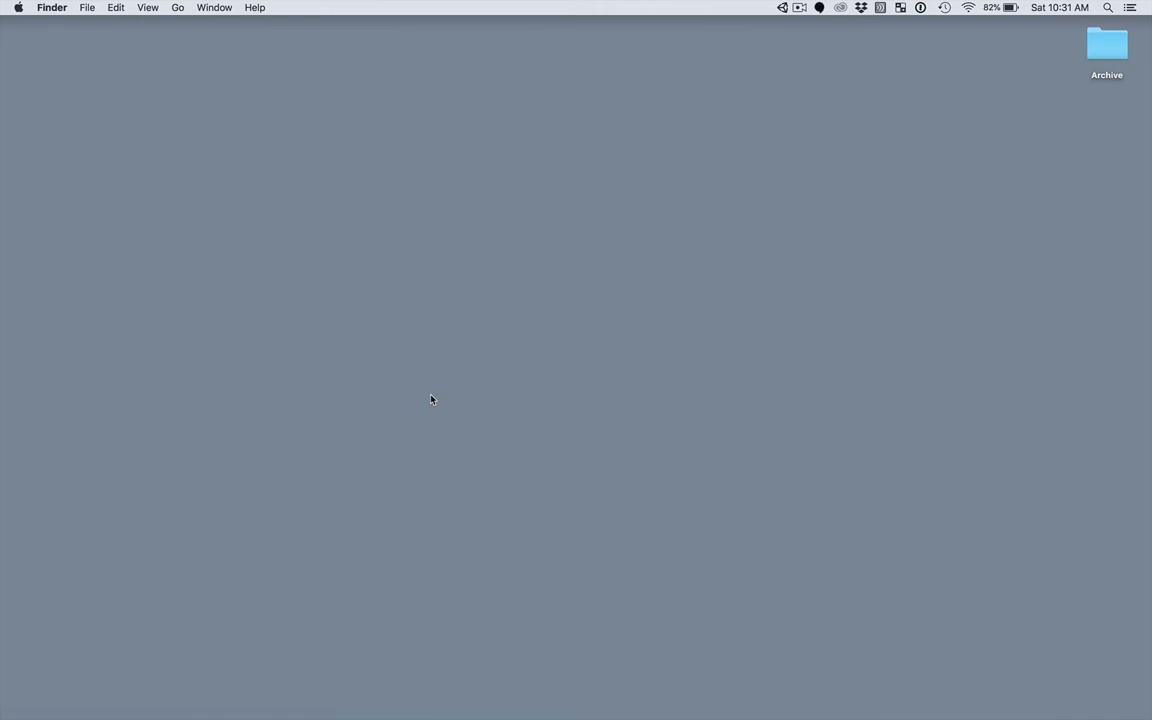
Switch to Unity Hub and show the Unity versions installed on this machine
key(super+Tab)
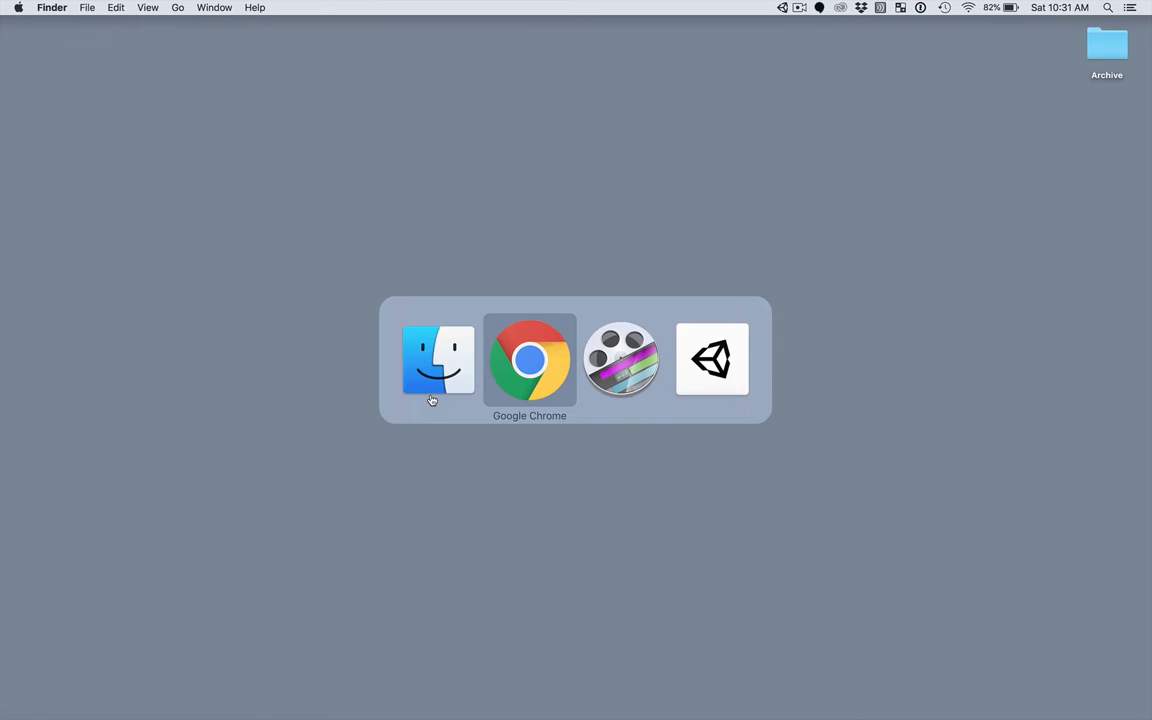
click(687, 384)
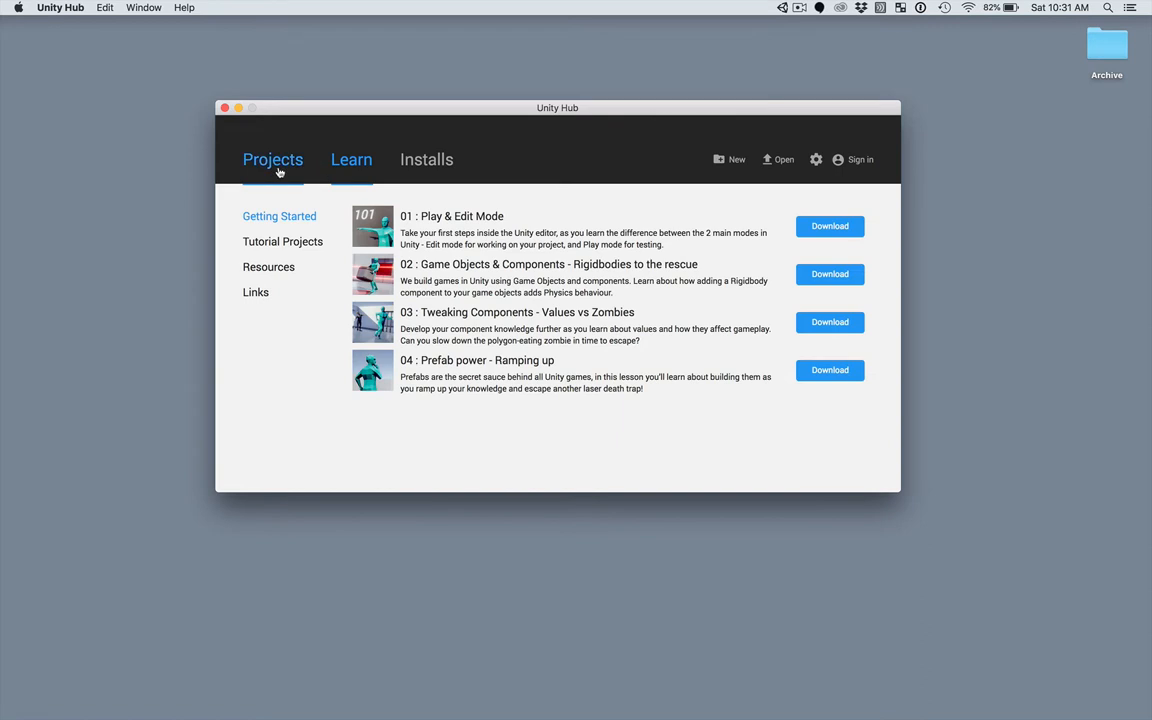
click(418, 171)
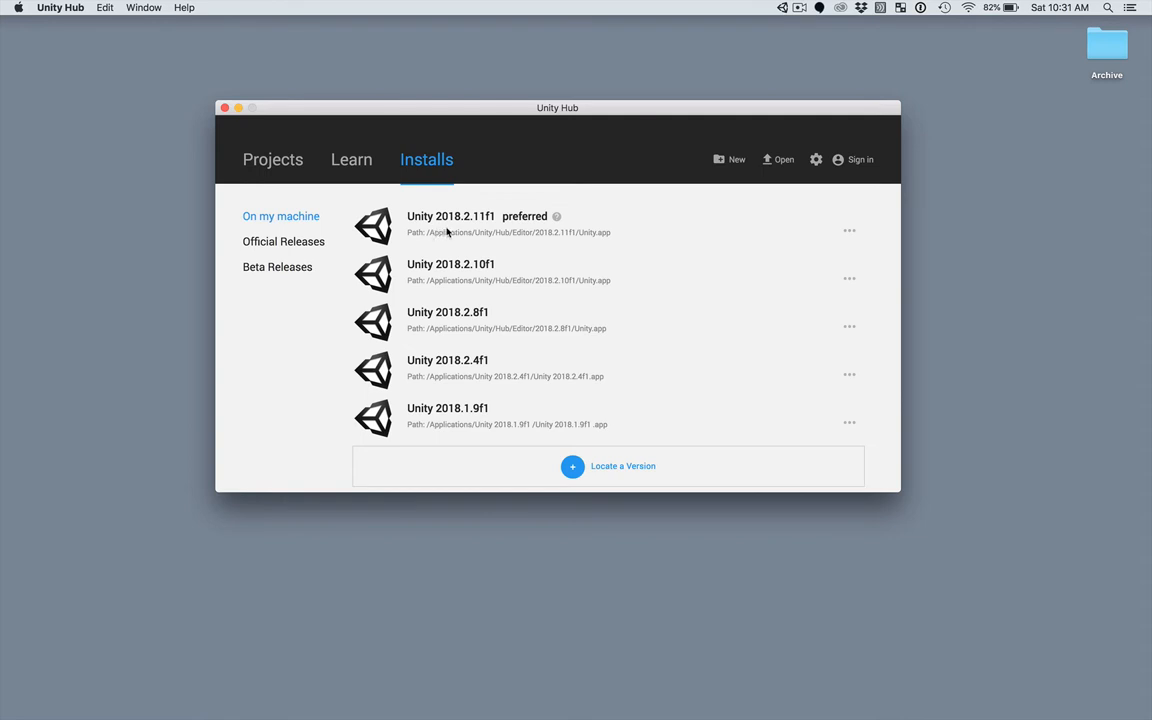
Examine the management options for Unity 2018.2.11f1 and the list of official releases in Unity Hub
click(851, 234)
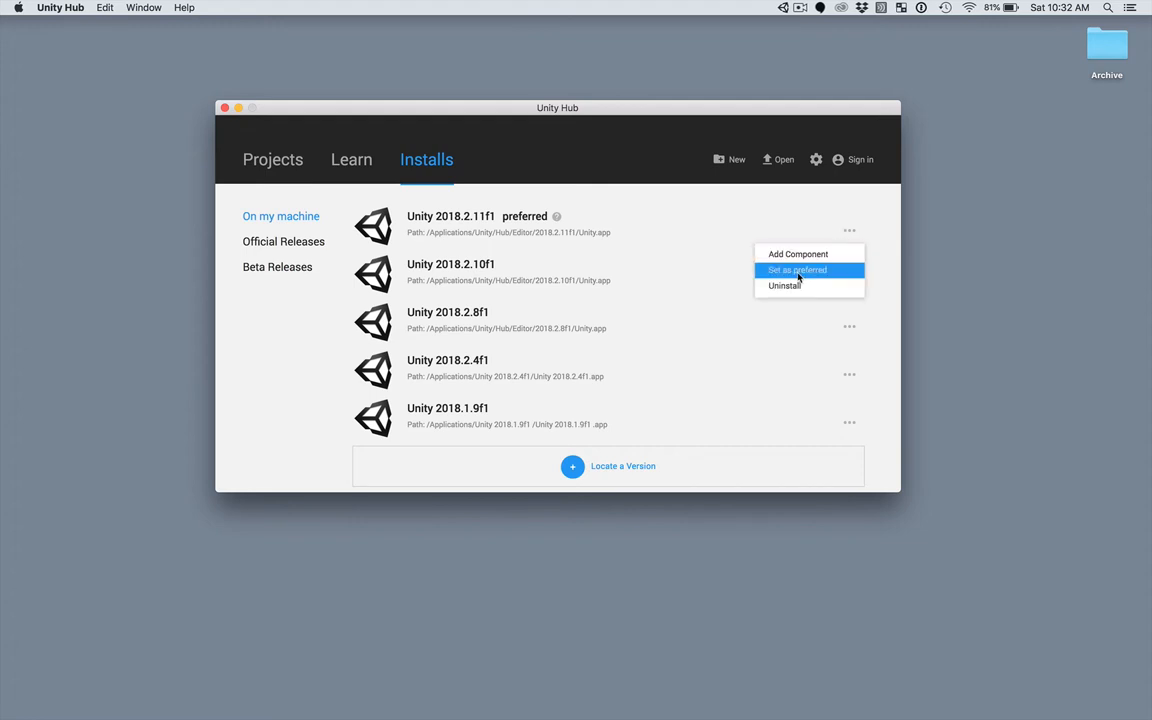
click(277, 387)
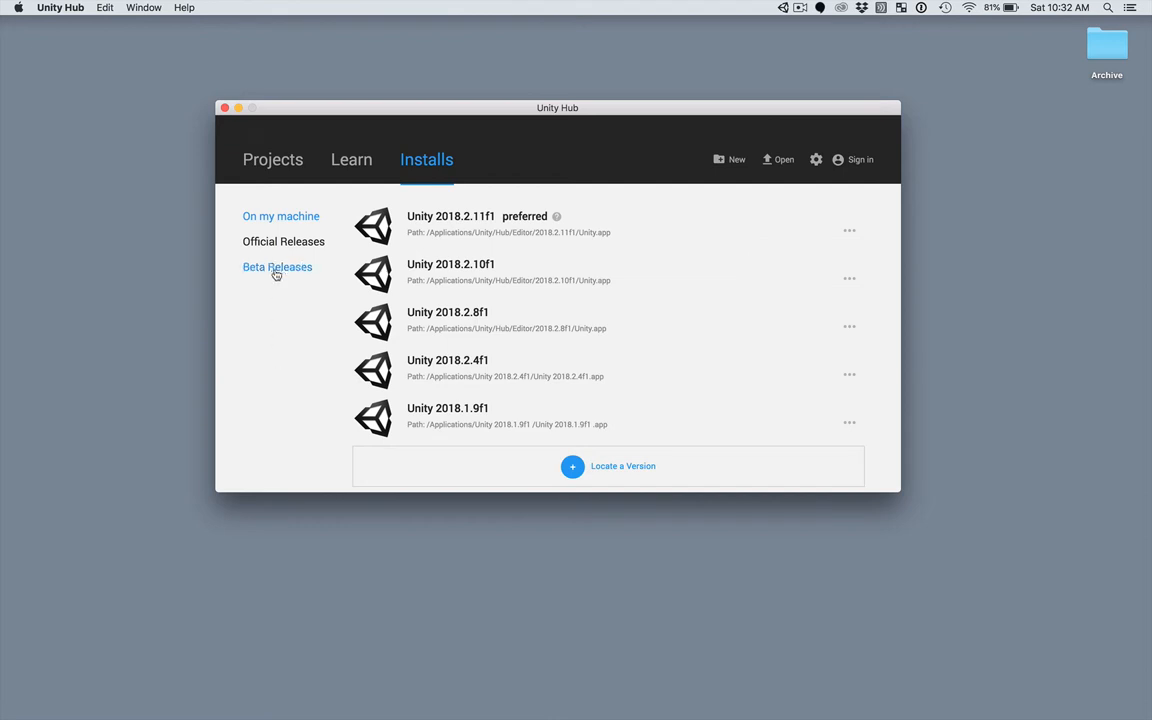
click(278, 243)
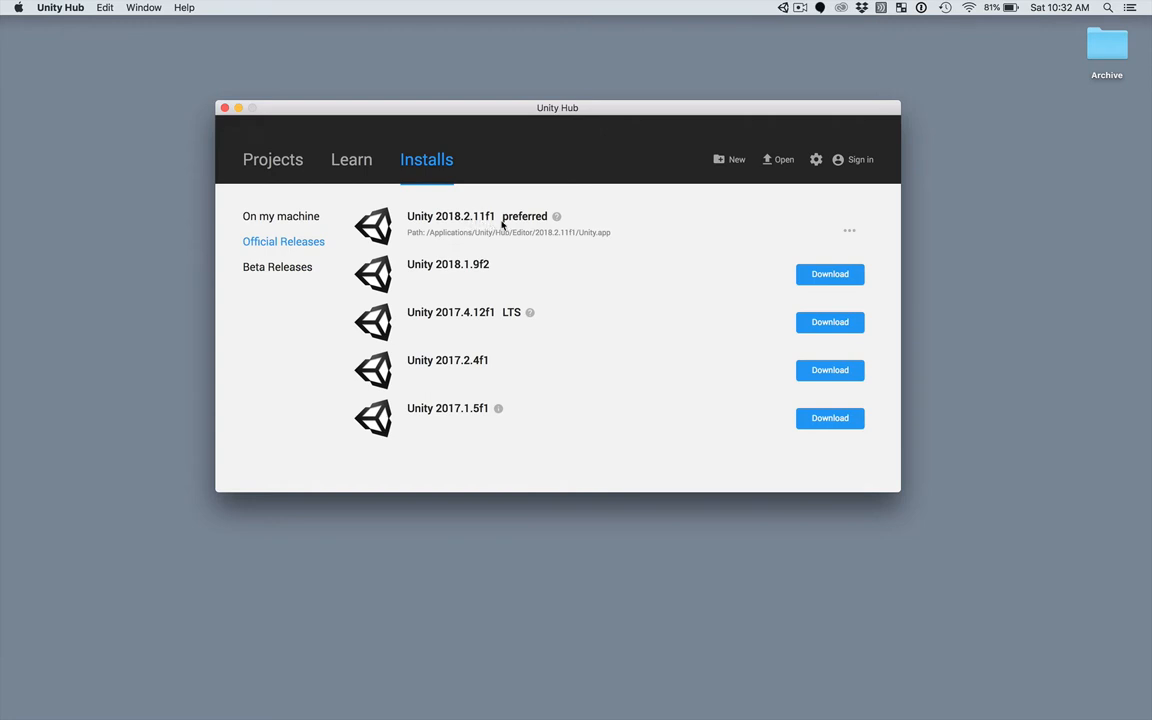
click(308, 218)
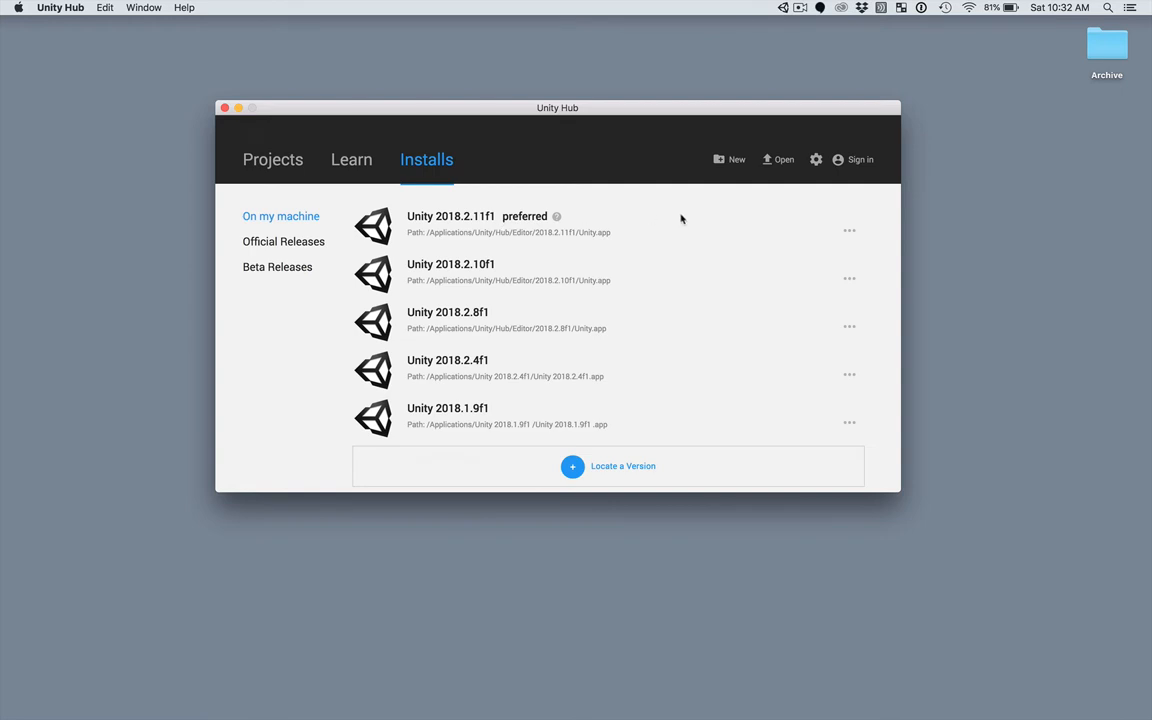
click(850, 231)
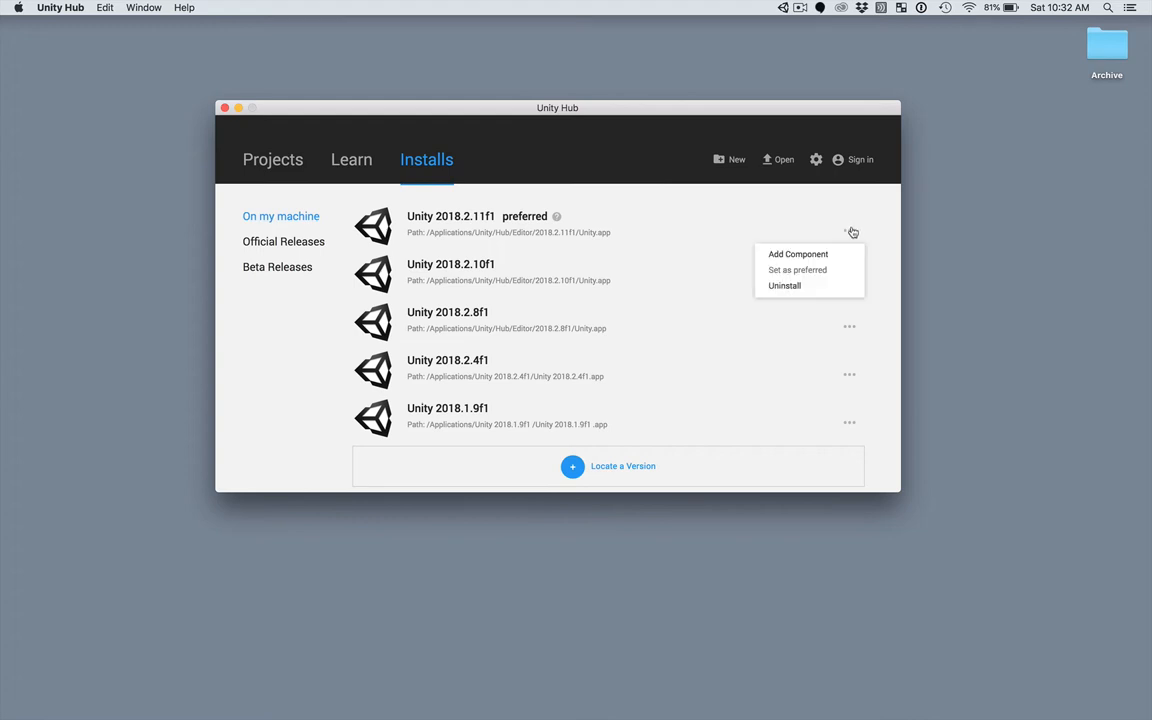
click(774, 212)
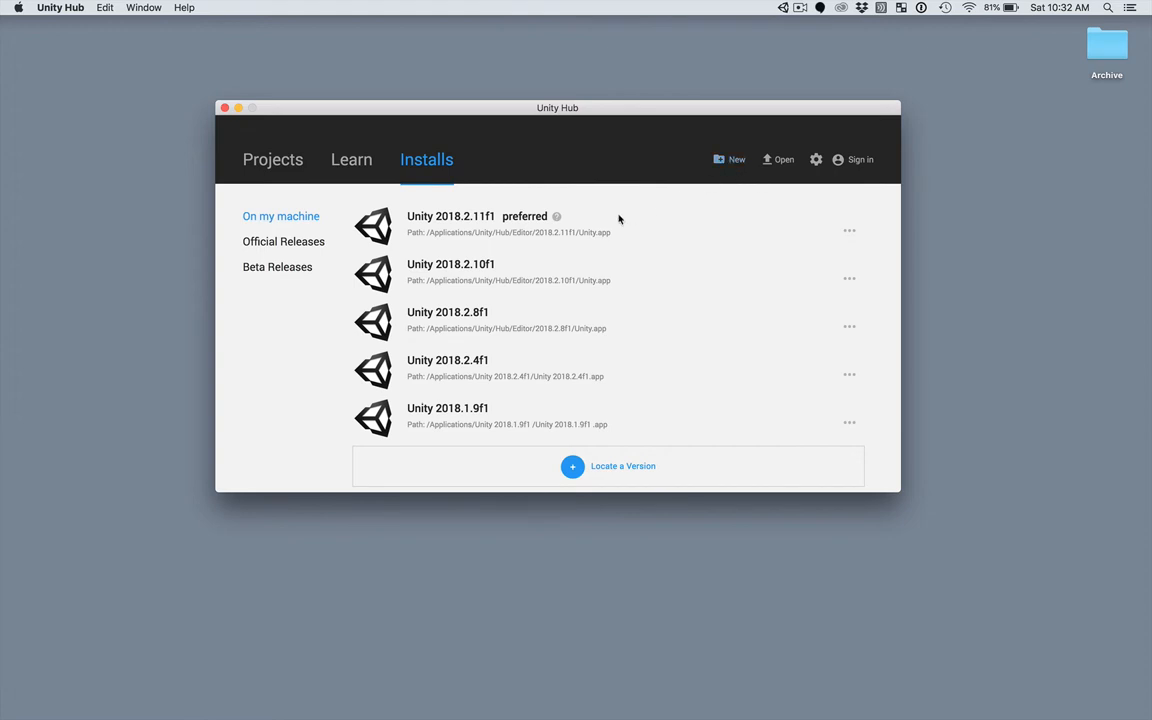
Start a new Unity project and set its location to the Desktop folder
click(719, 168)
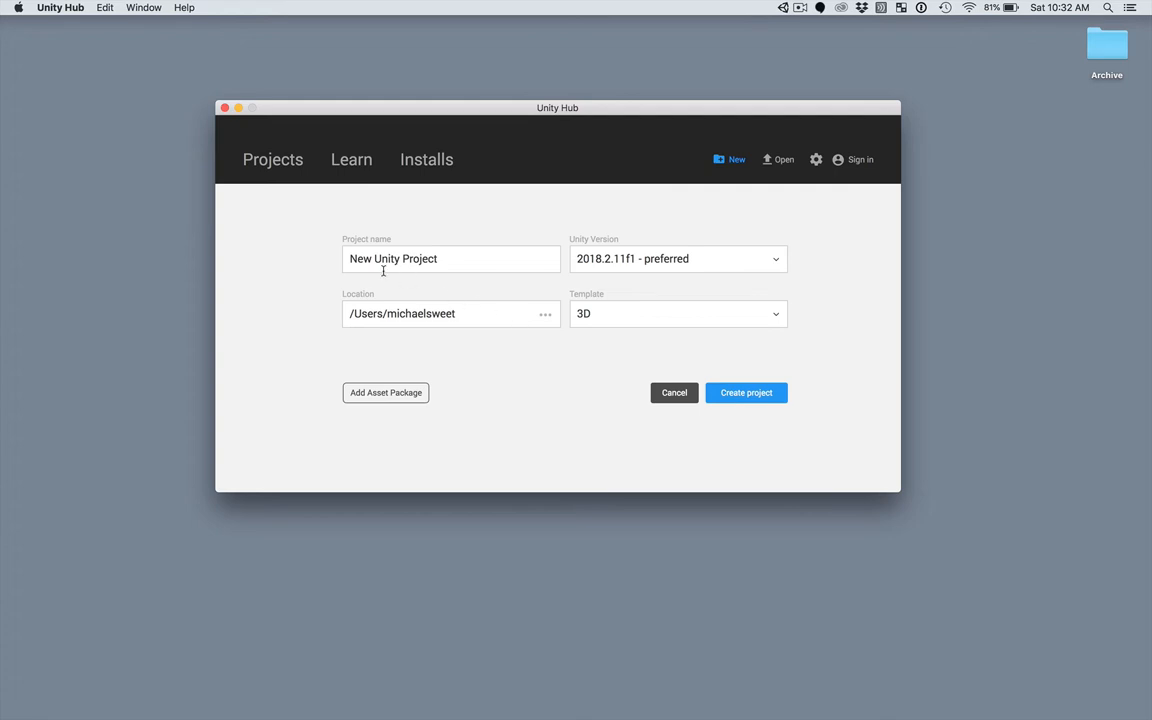
click(544, 318)
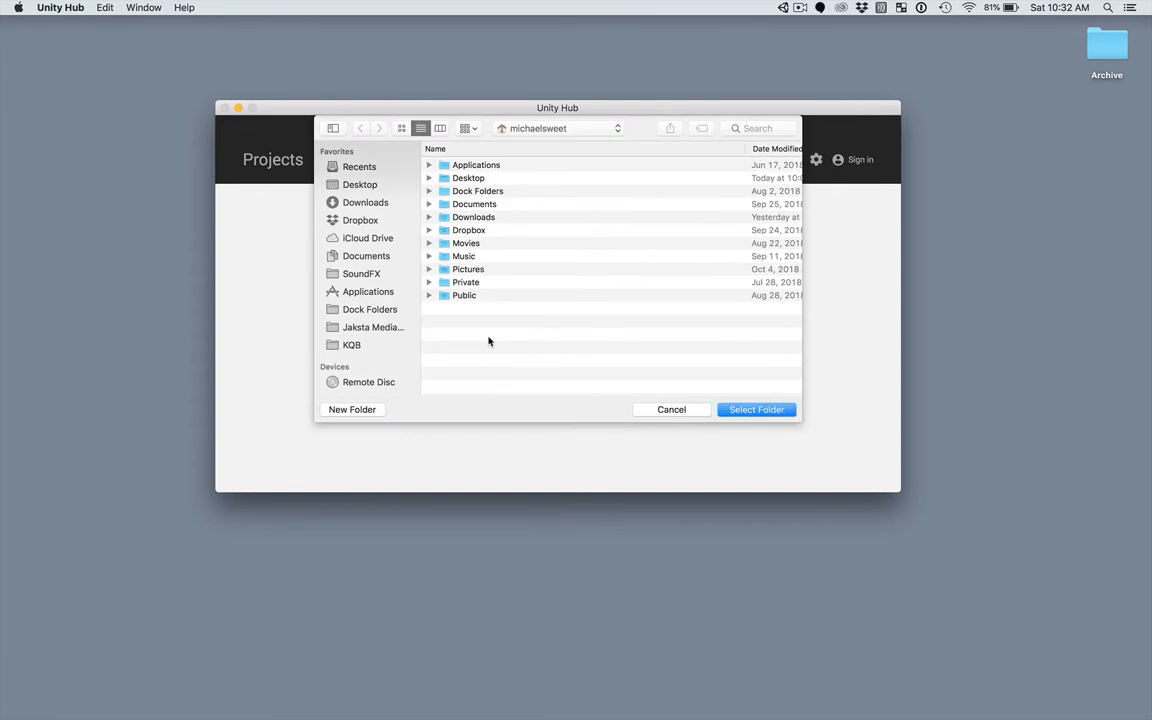
key(super+shift+d)
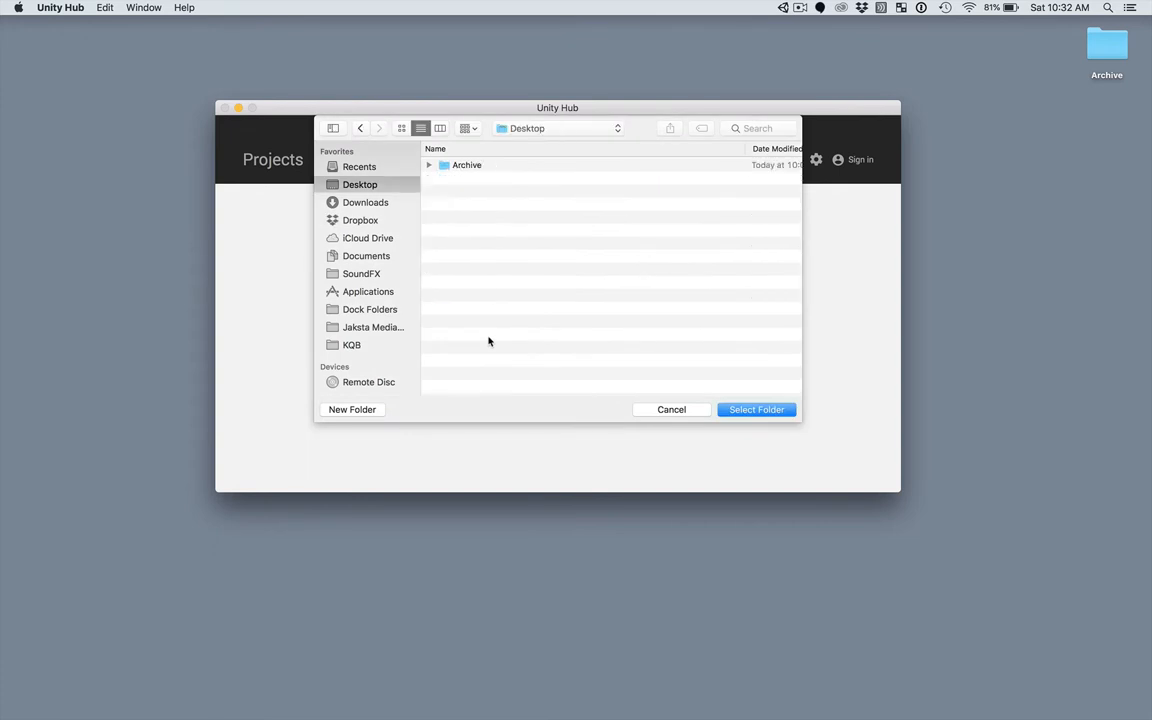
key(Return)
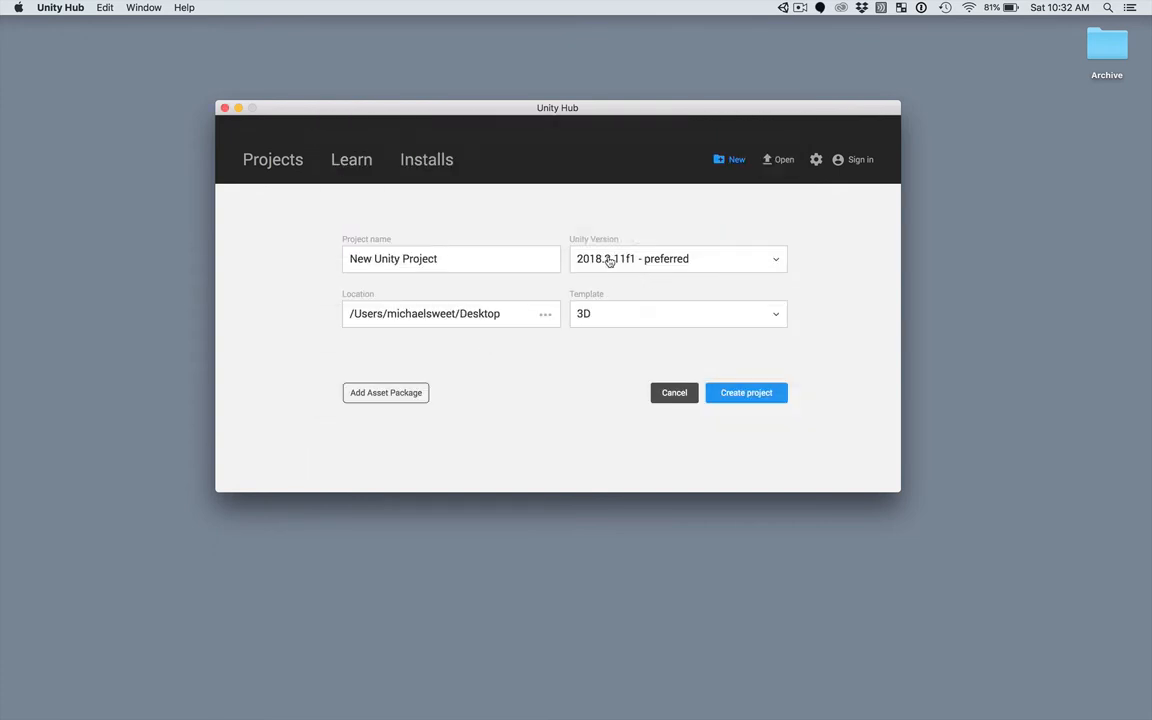
Create the project as New Unity Project with Unity version 2018.2.11f1 and the 3D template
click(609, 260)
click(599, 405)
click(643, 318)
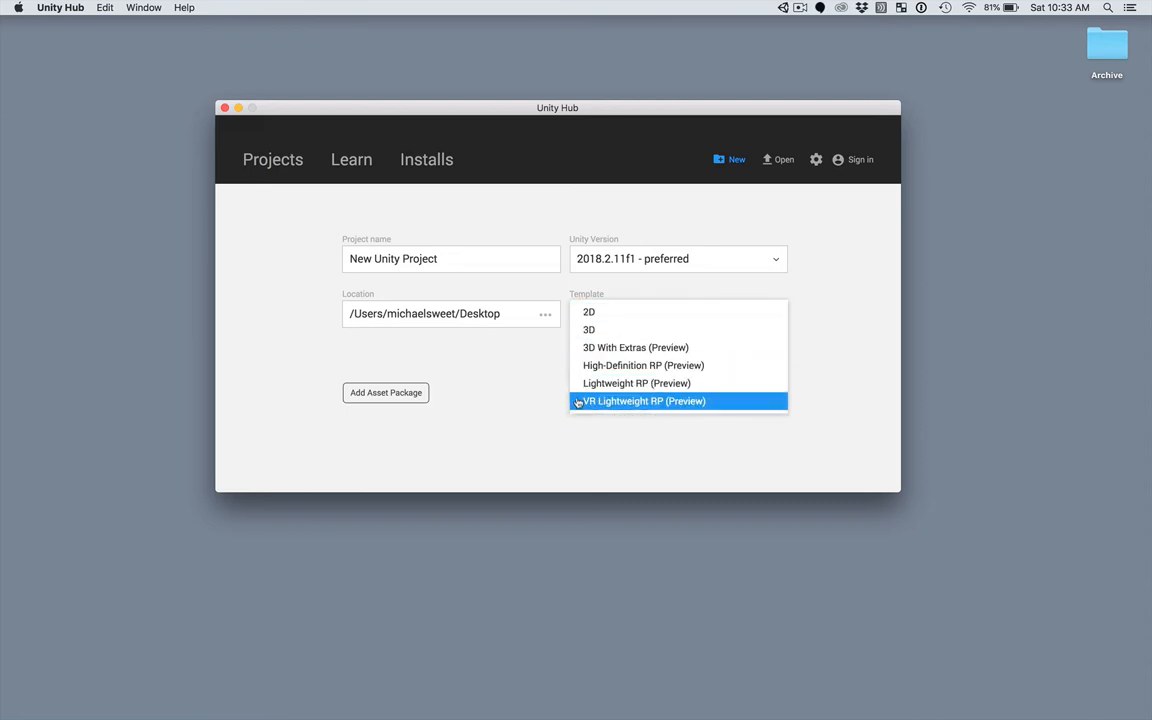
click(601, 331)
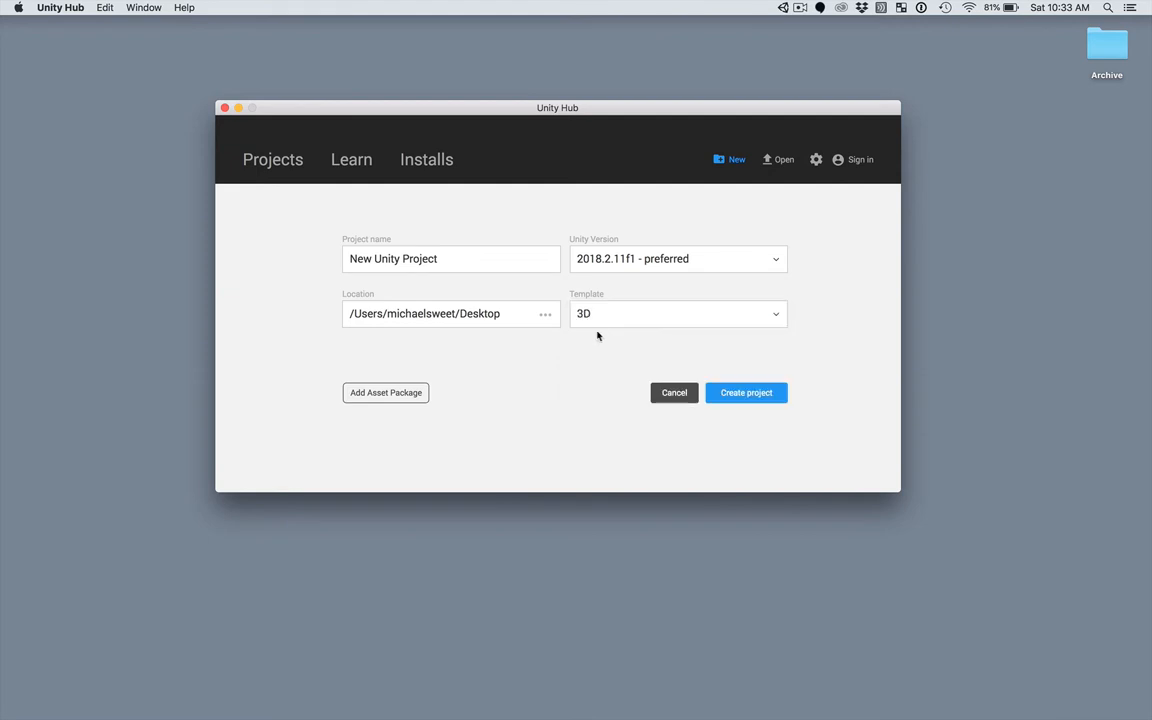
click(740, 393)
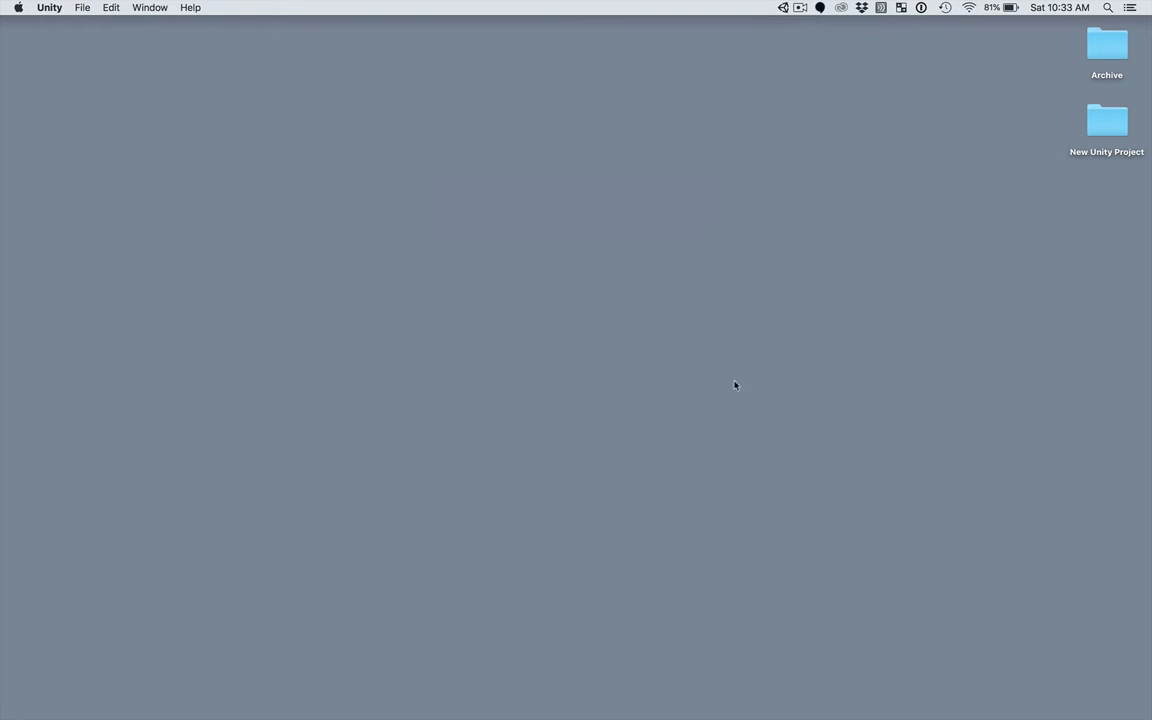
Look through the contents of the New Unity Project folder on the desktop, then close its window
double_click(1107, 131)
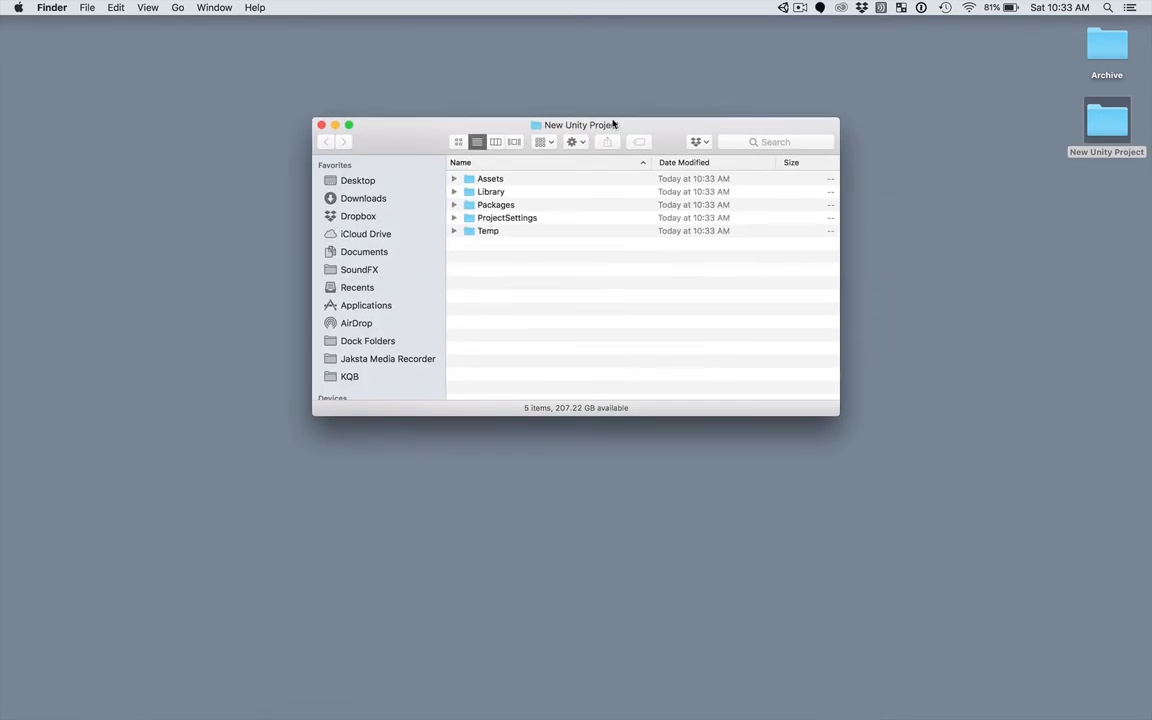
drag(605, 125, 873, 238)
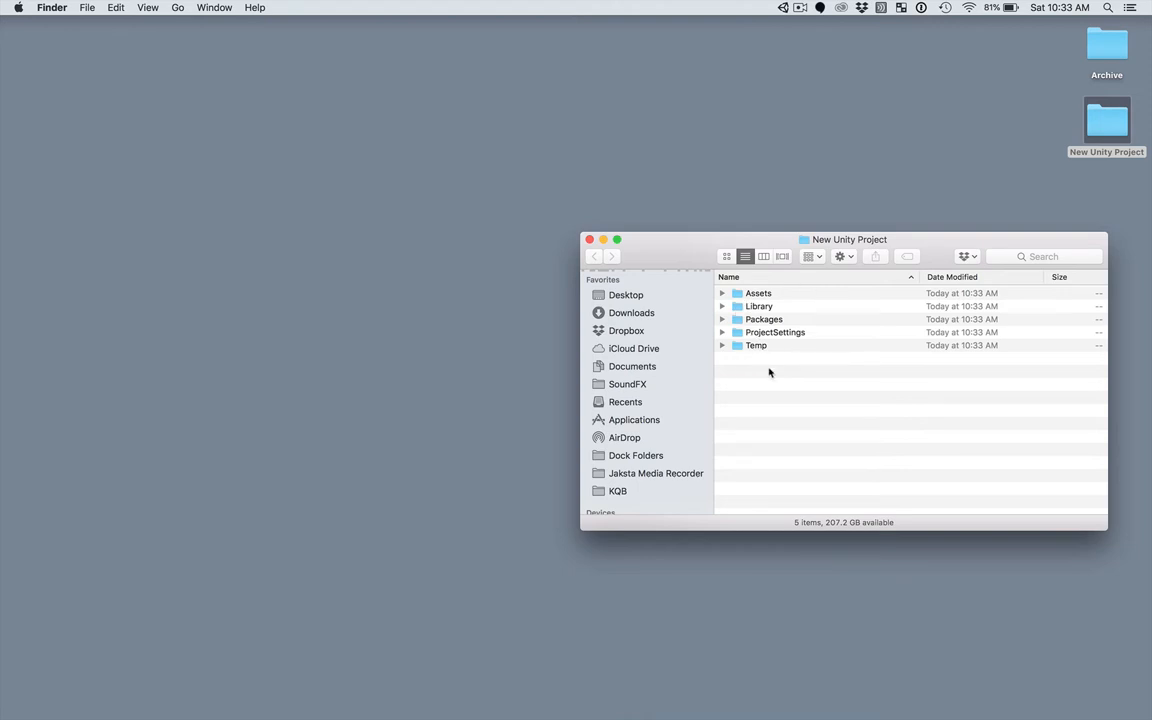
key(super+w)
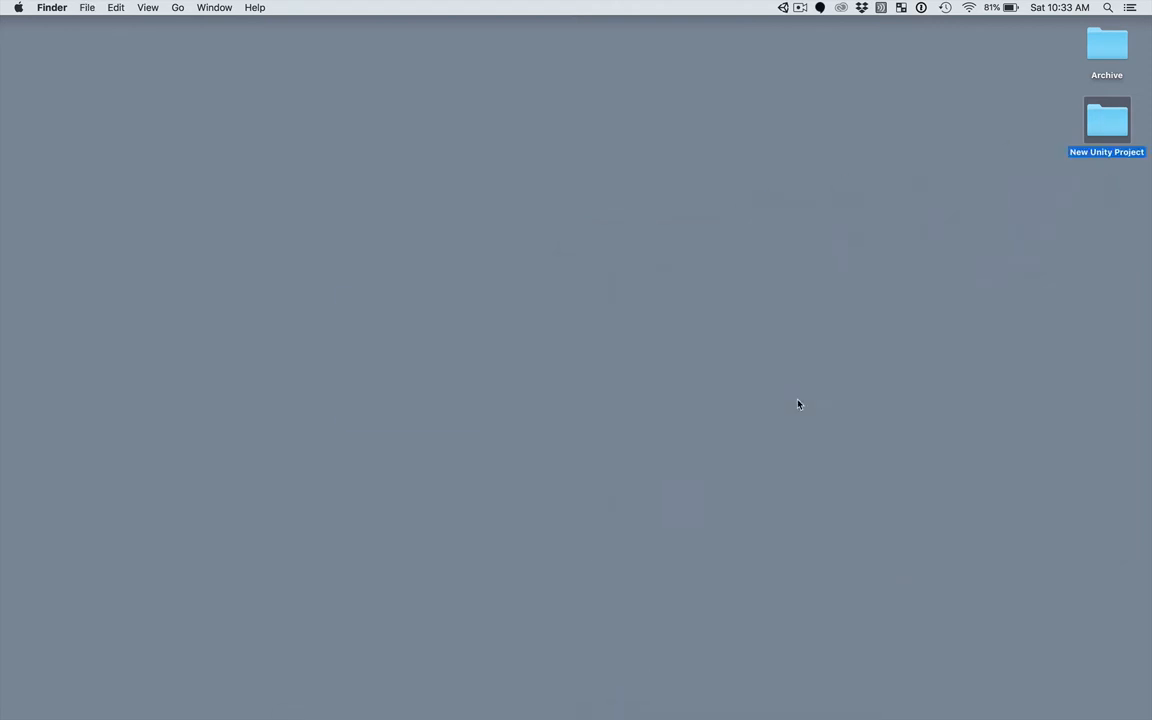
Switch to the Unity editor and enlarge its window to fill the screen
key(super+Tab)
click(516, 385)
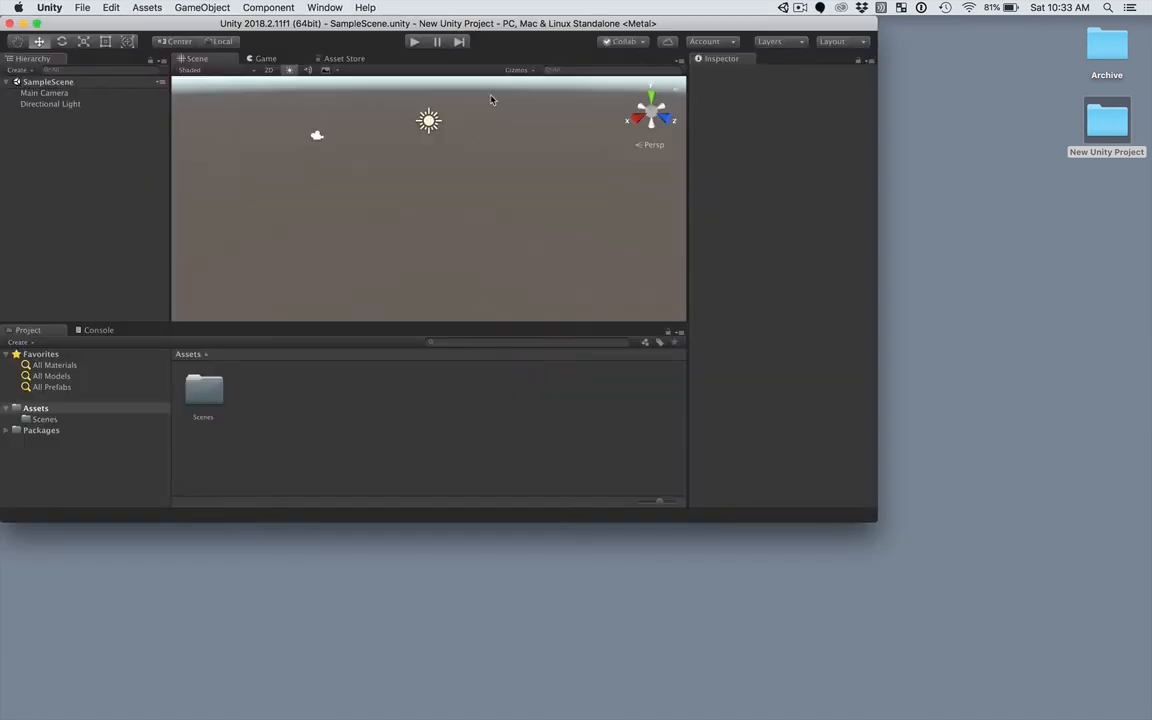
drag(482, 26, 494, 2)
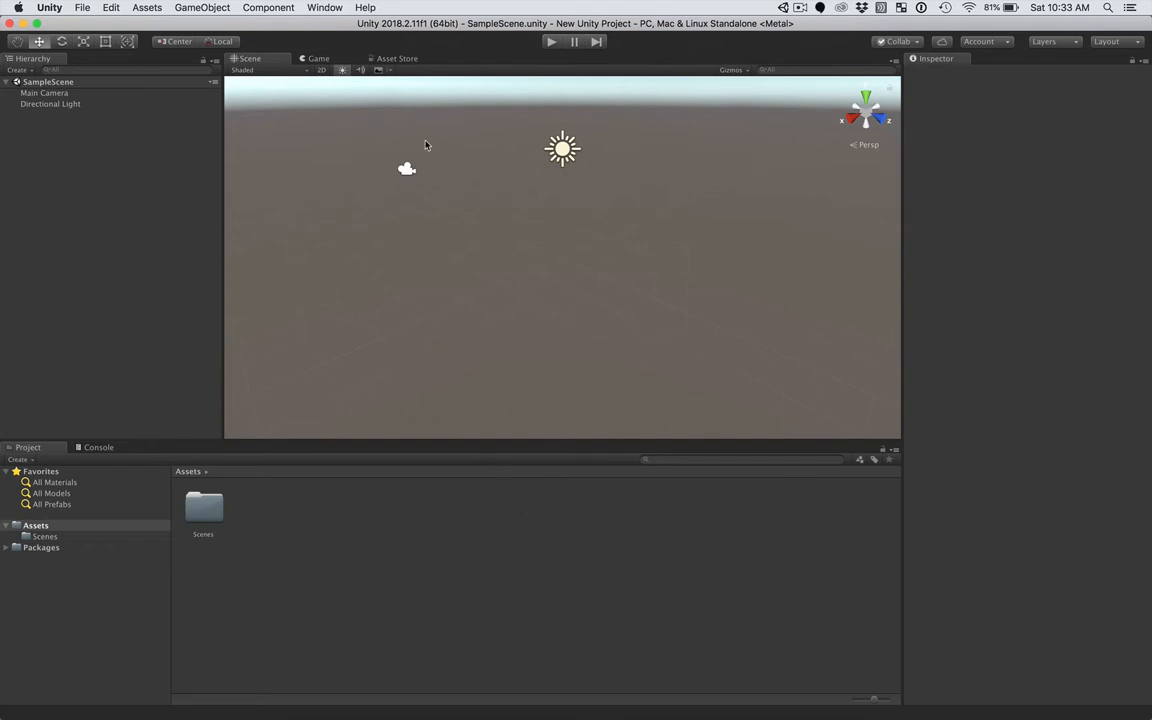
Apply the Default window layout to the Unity editor
click(323, 8)
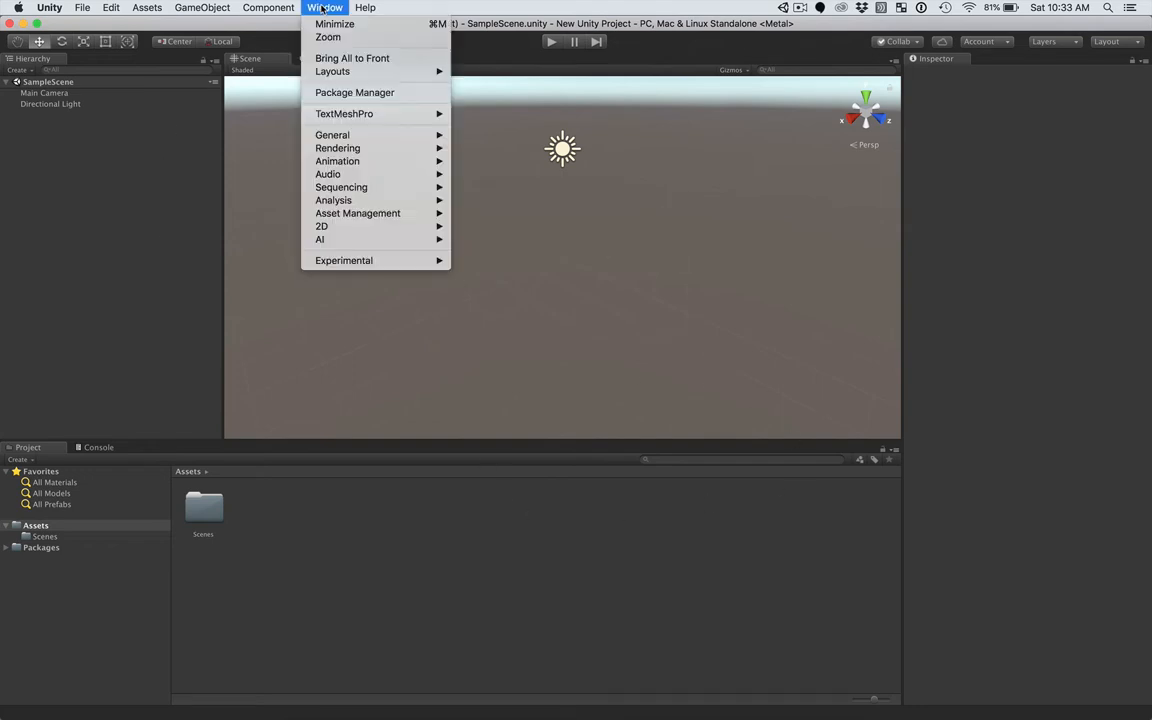
mouse_move(340, 72)
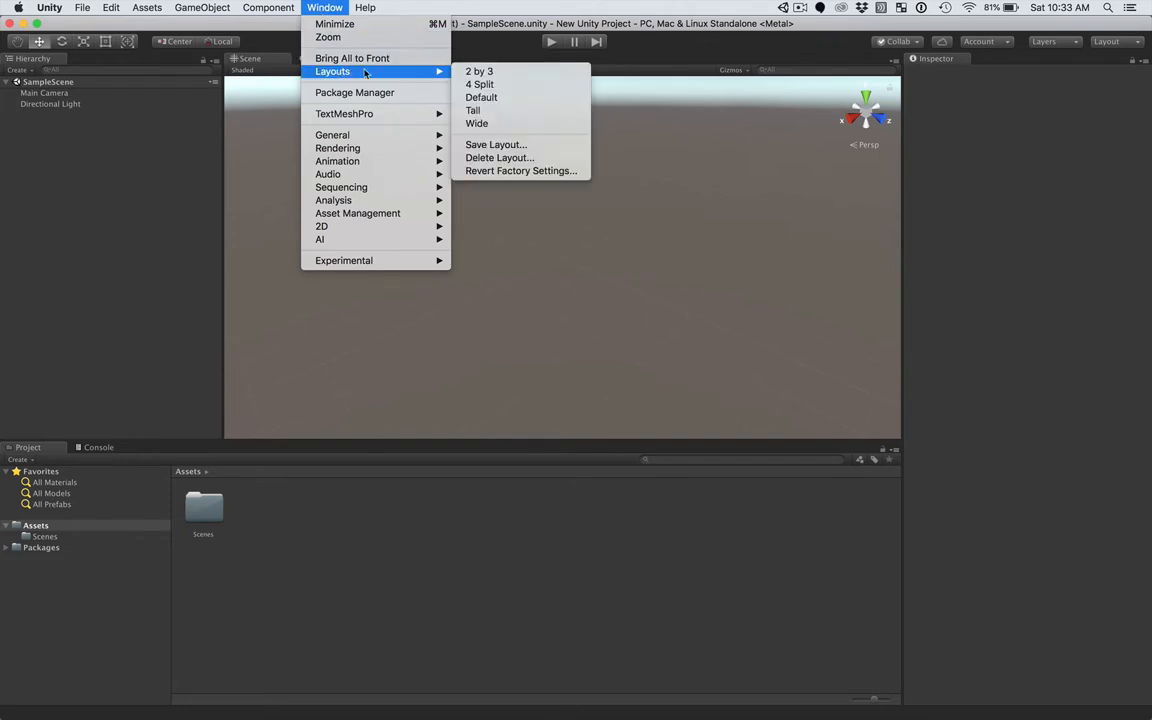
click(484, 98)
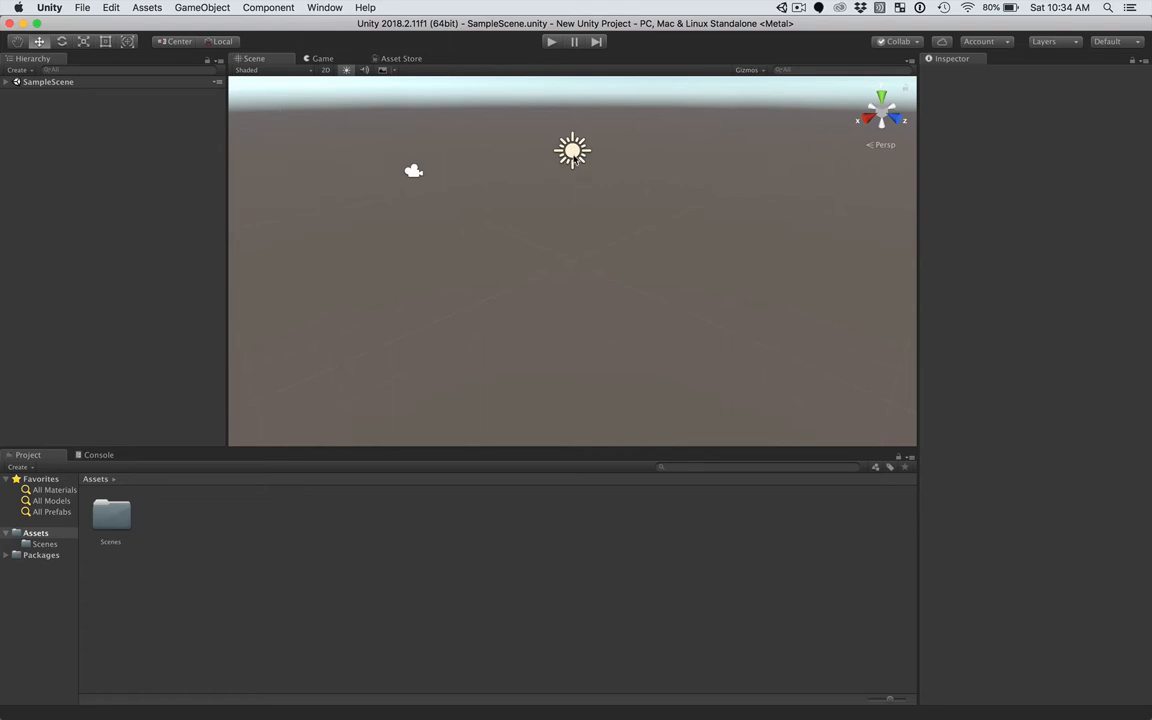
Inspect the properties of the Main Camera and the Directional Light in the sample scene
click(413, 173)
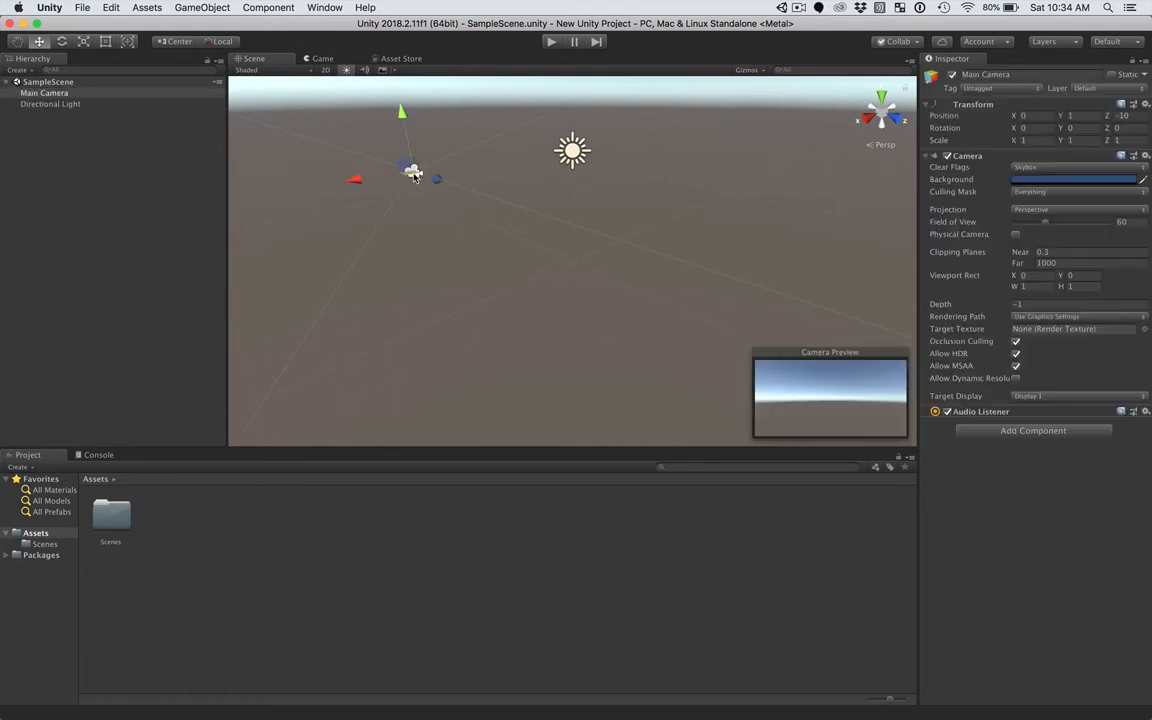
click(574, 151)
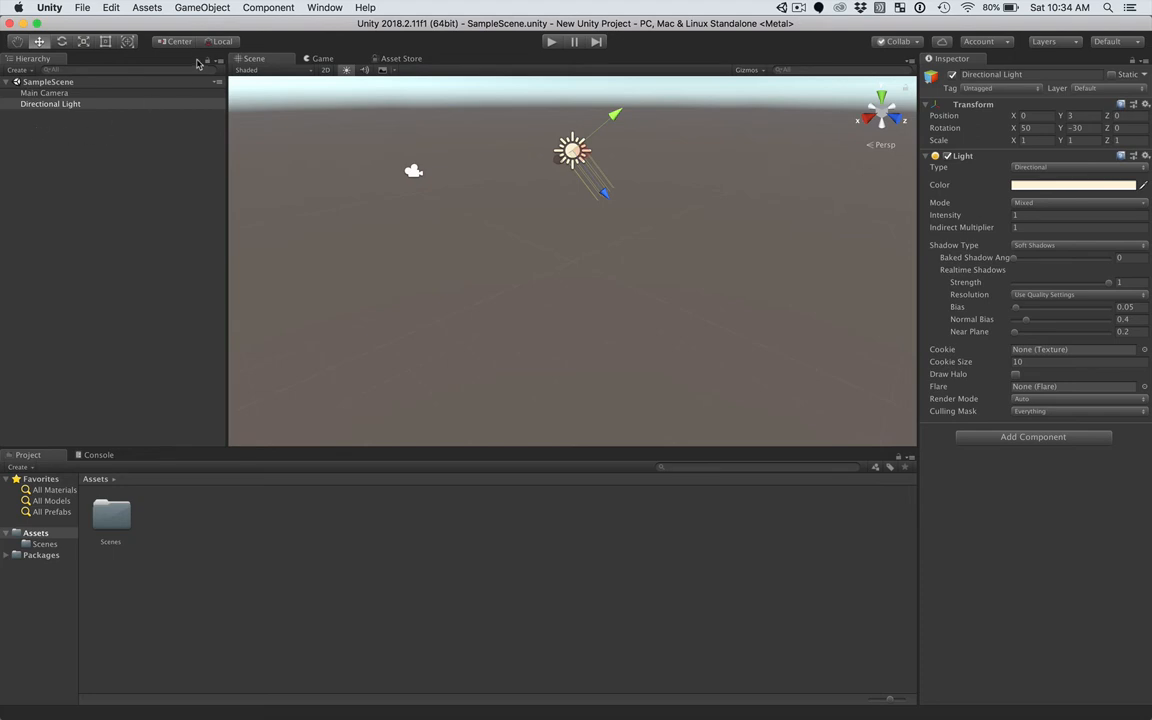
Add a 3D Plane object to the sample scene
click(208, 8)
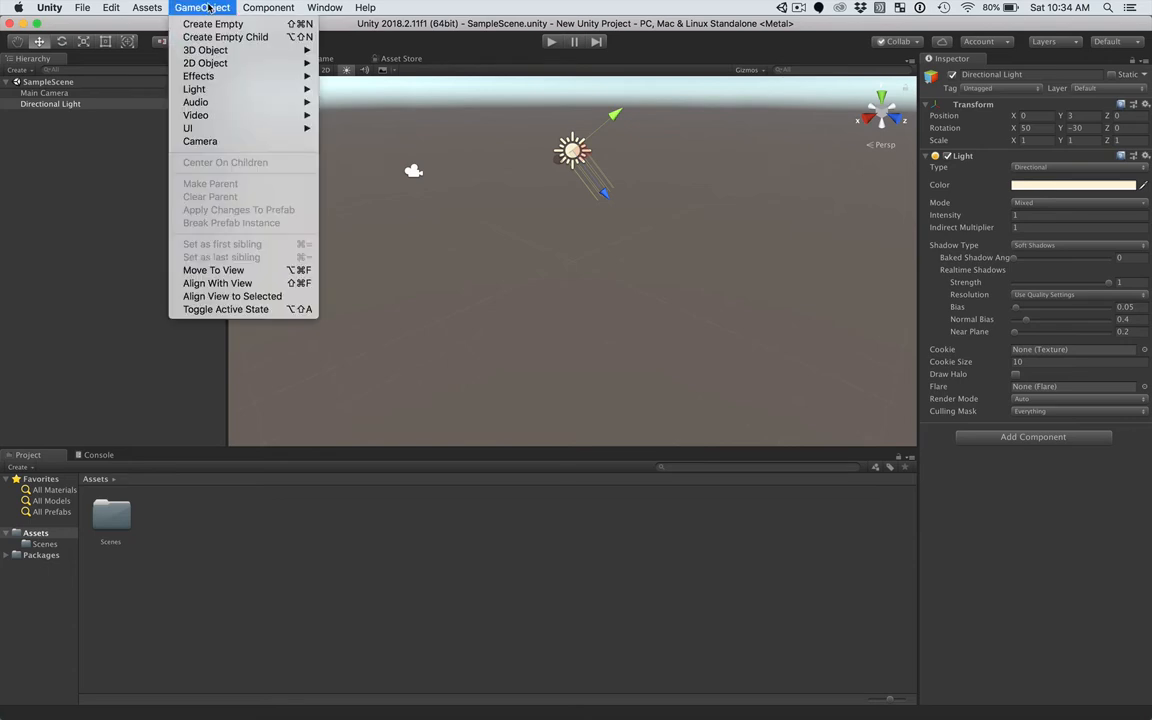
mouse_move(205, 55)
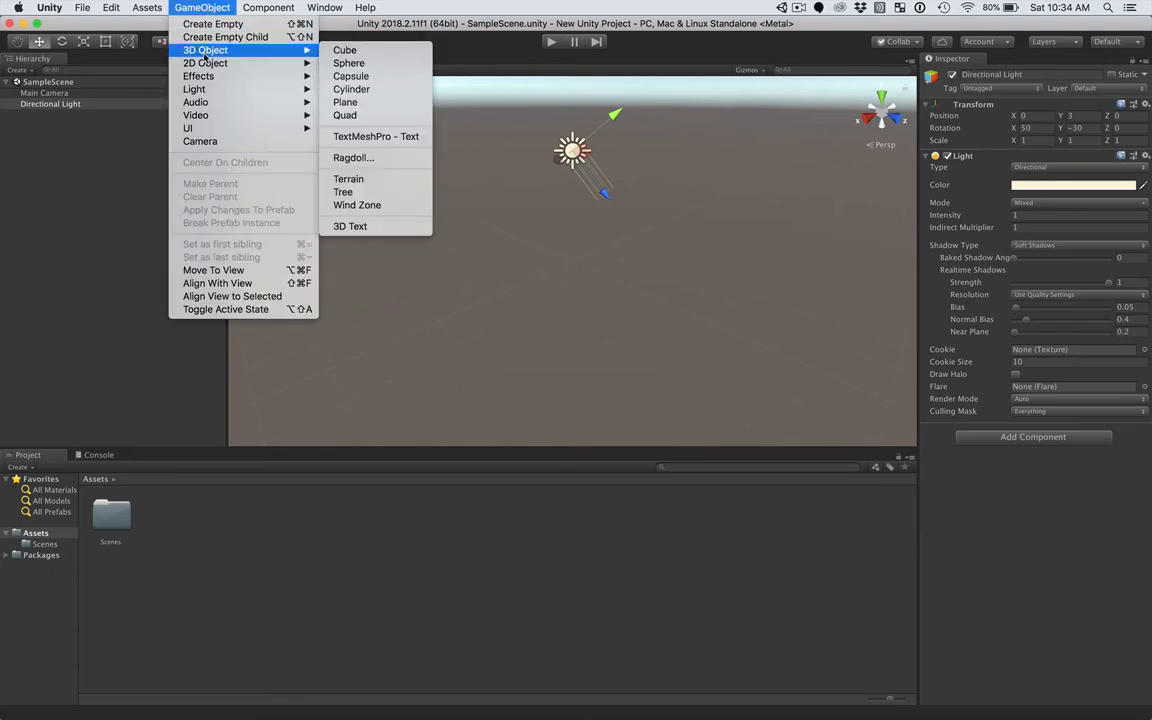
click(343, 102)
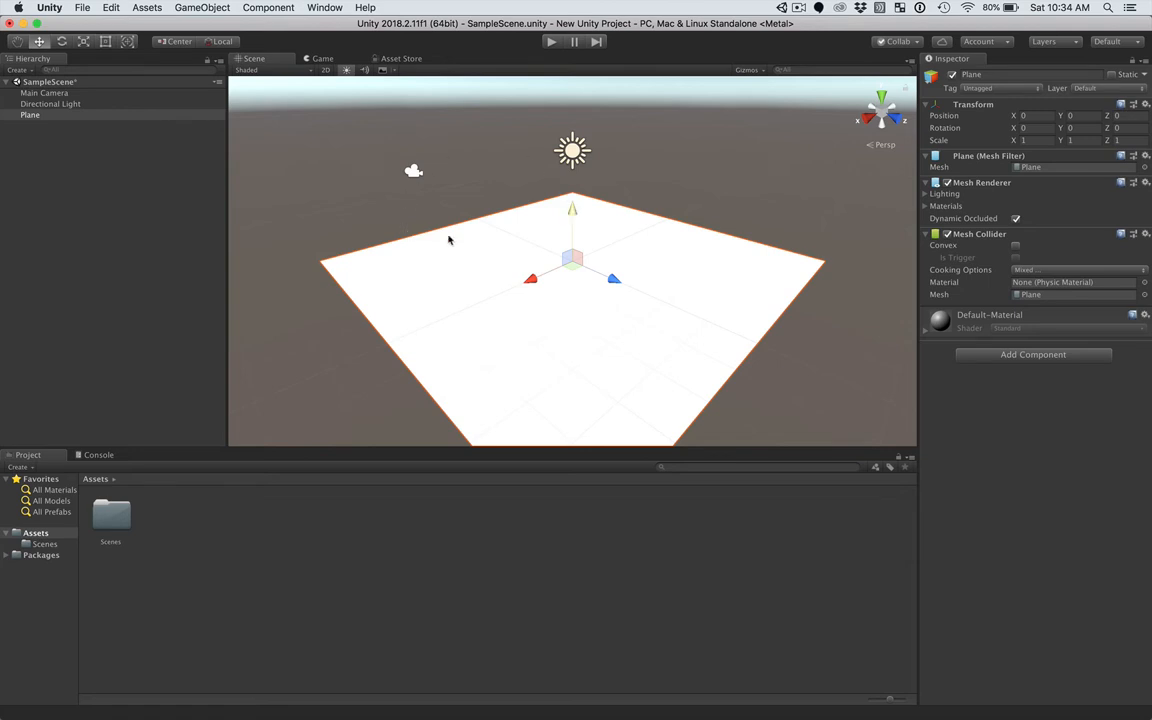
Move the plane vertically to a Y position of about 0.93
mouse_move(571, 201)
mouse_down()
mouse_move(572, 172)
mouse_move(572, 224)
mouse_up()
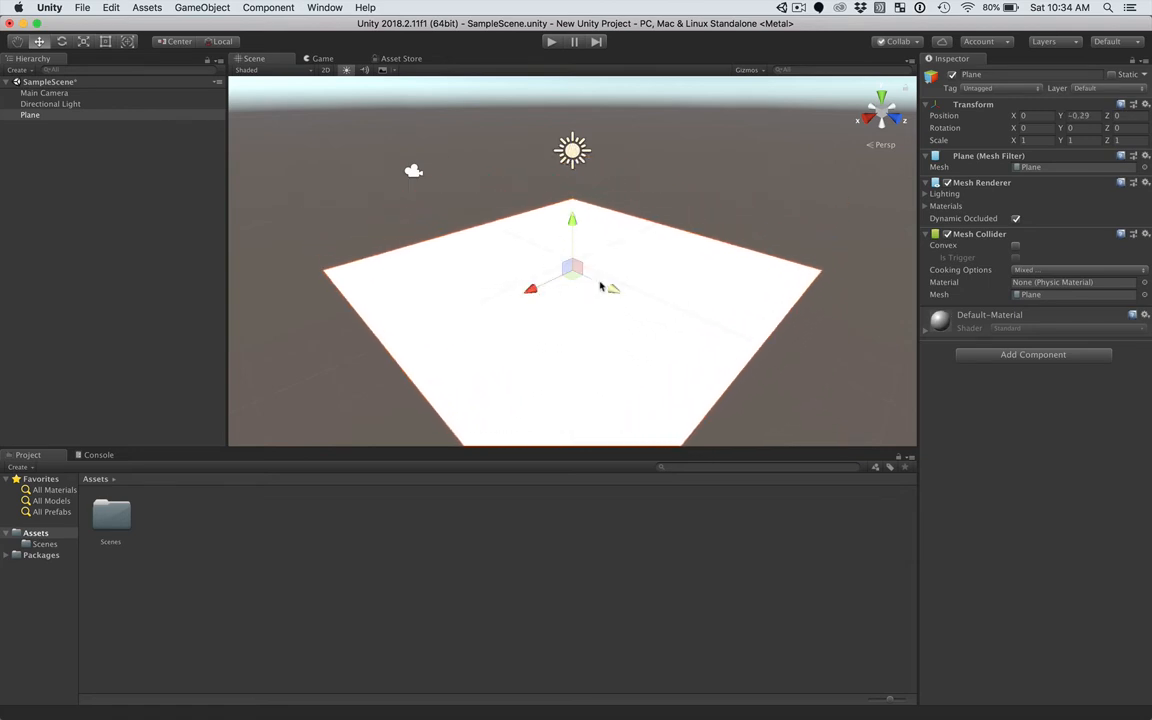
drag(572, 229, 562, 195)
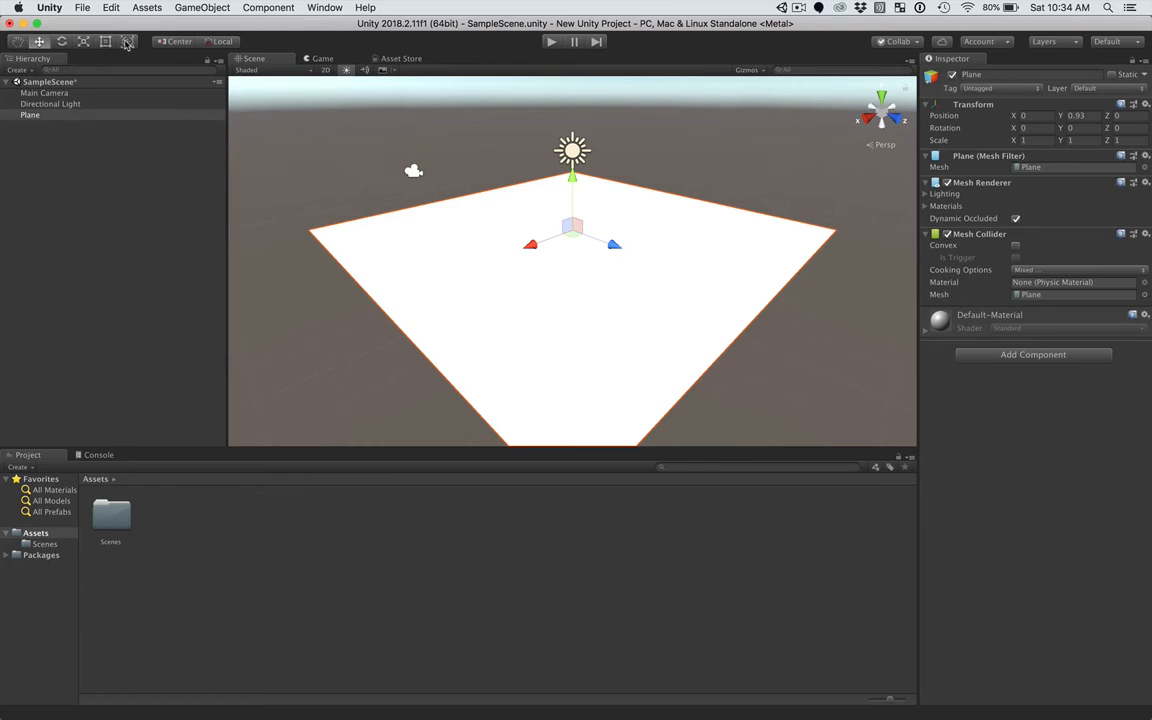
Try to rotate the plane with the Rotate tool, undo the rotation and return to the Move tool
click(62, 43)
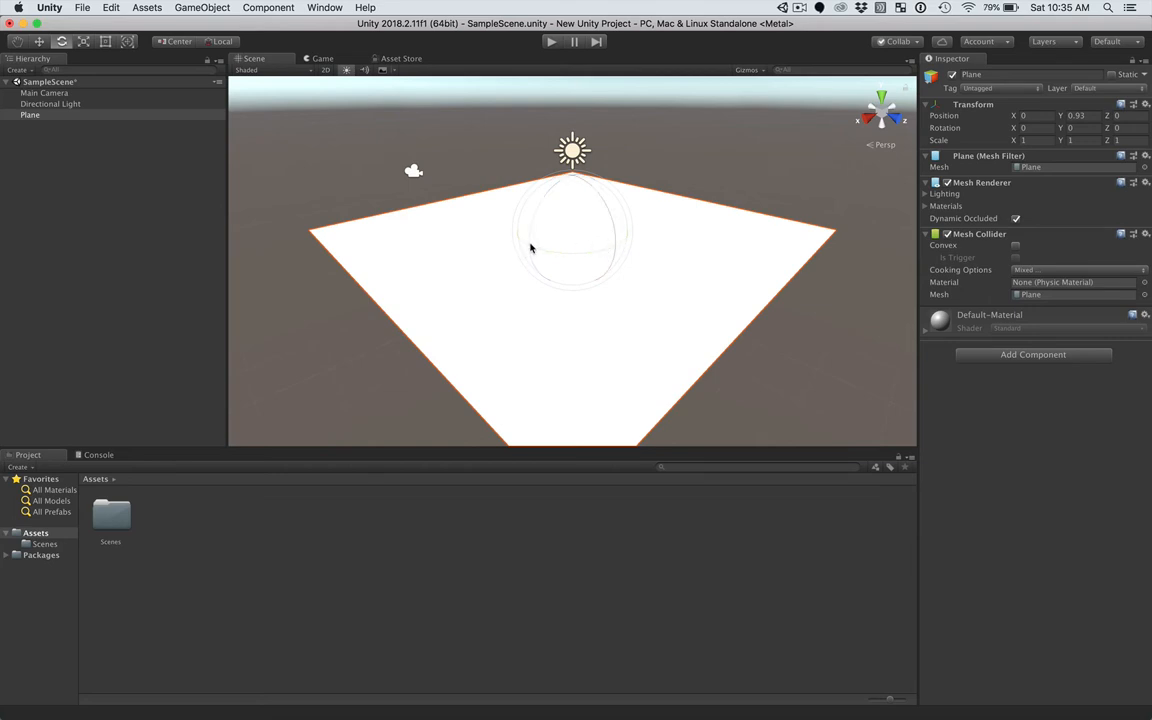
drag(530, 244, 540, 310)
key(super+z)
click(38, 42)
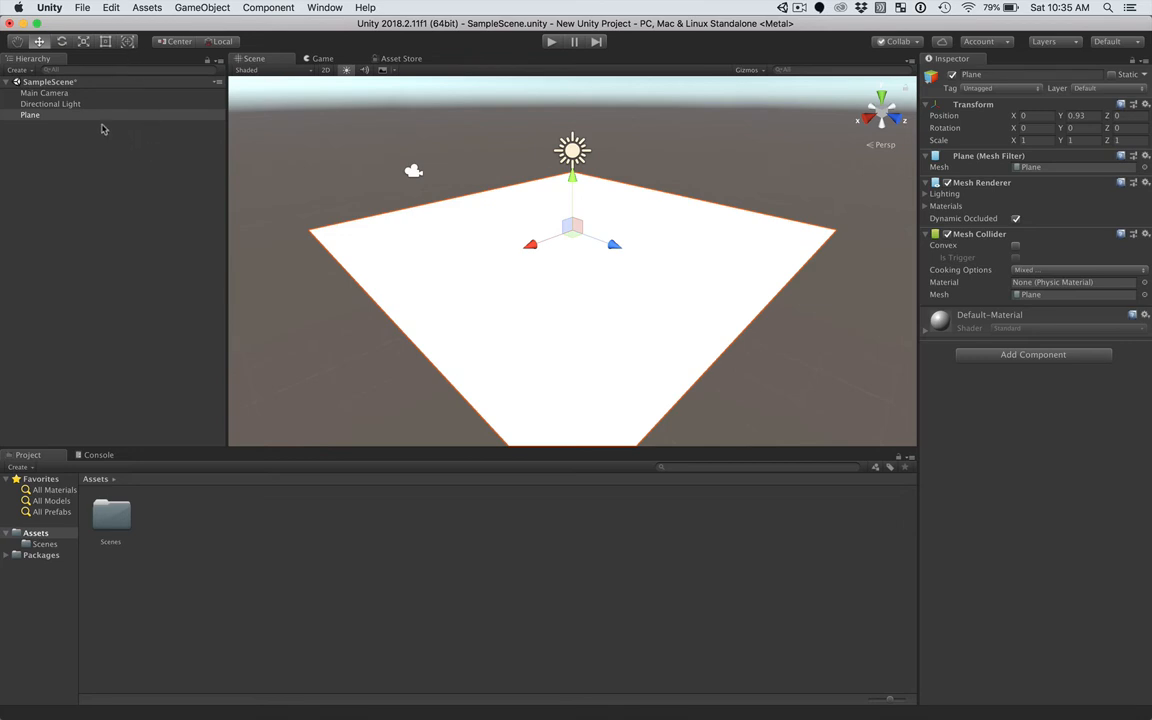
Review the properties of the Directional Light and the Main Camera, including the light's shadow bias settings
click(62, 104)
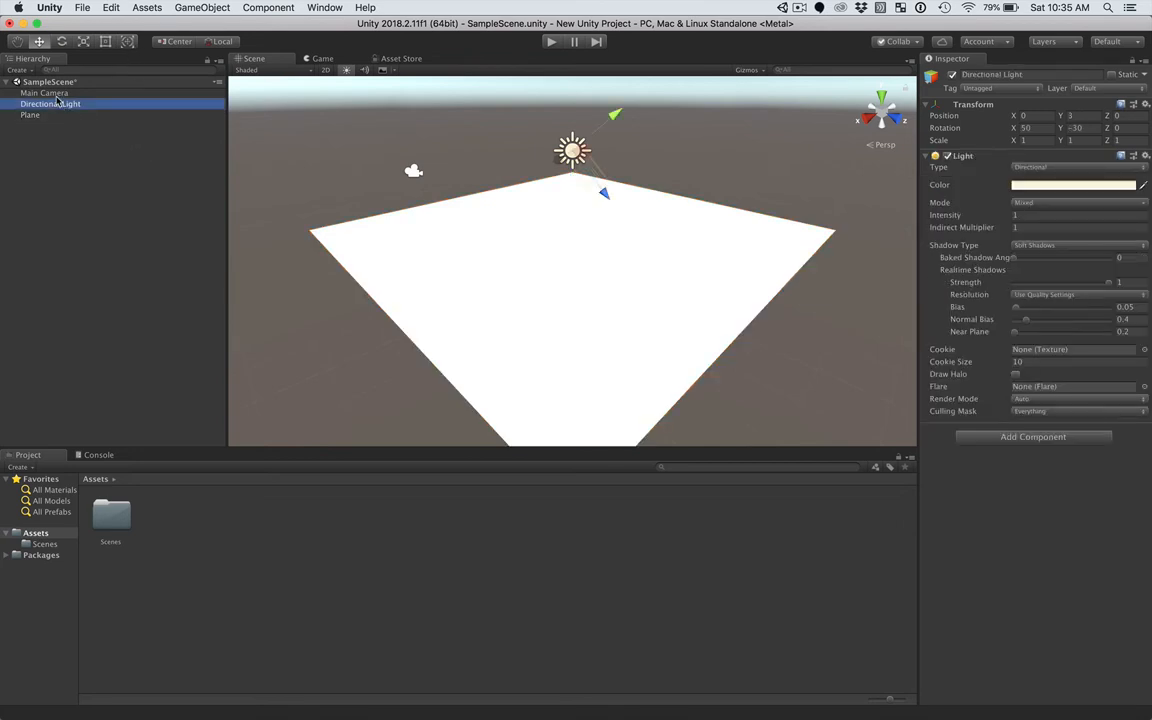
click(56, 94)
click(58, 105)
mouse_move(986, 319)
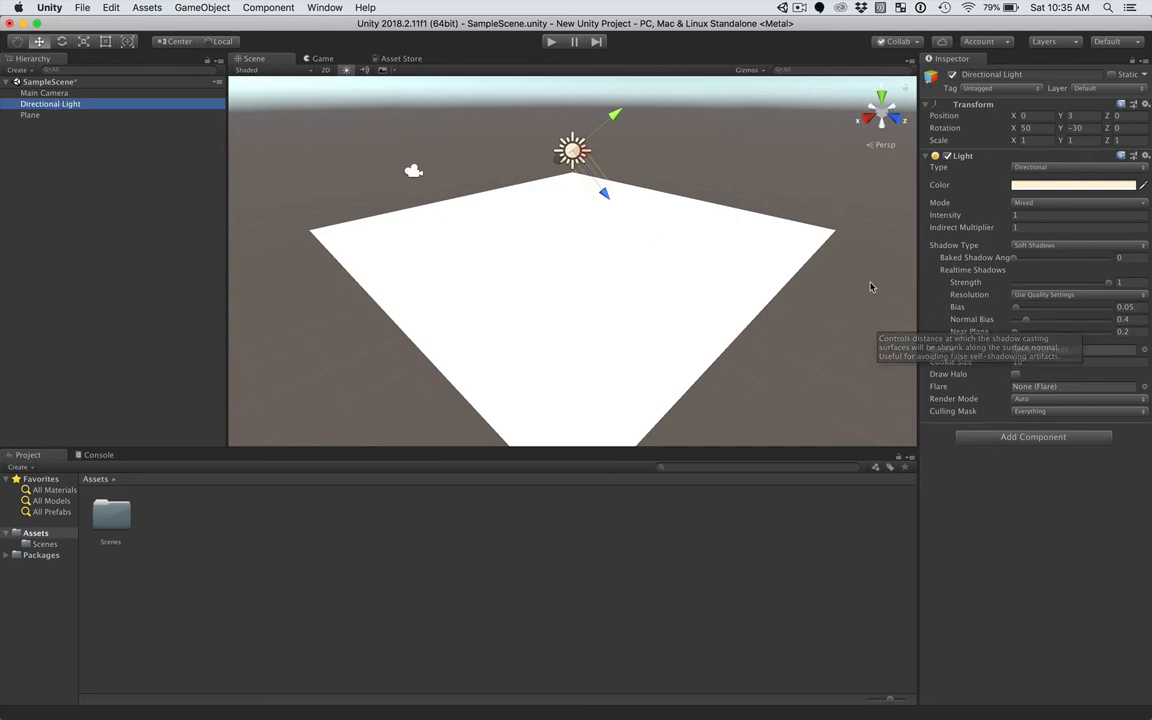
Rename the Plane object as Floor
click(30, 115)
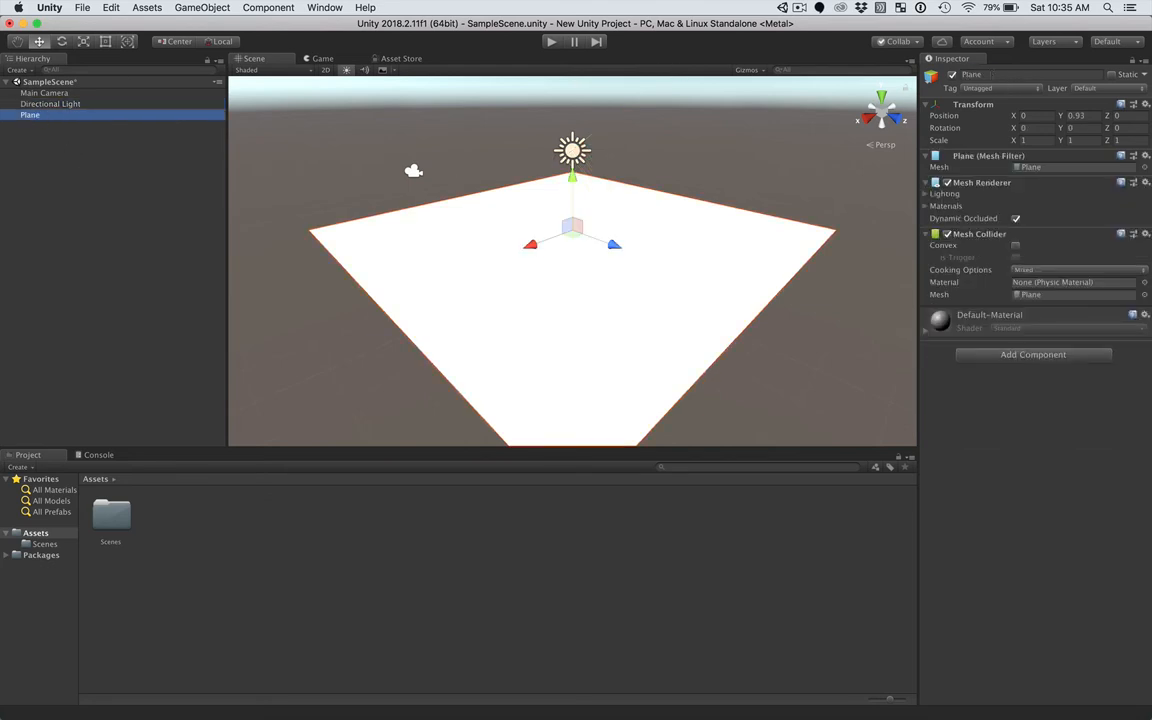
click(991, 75)
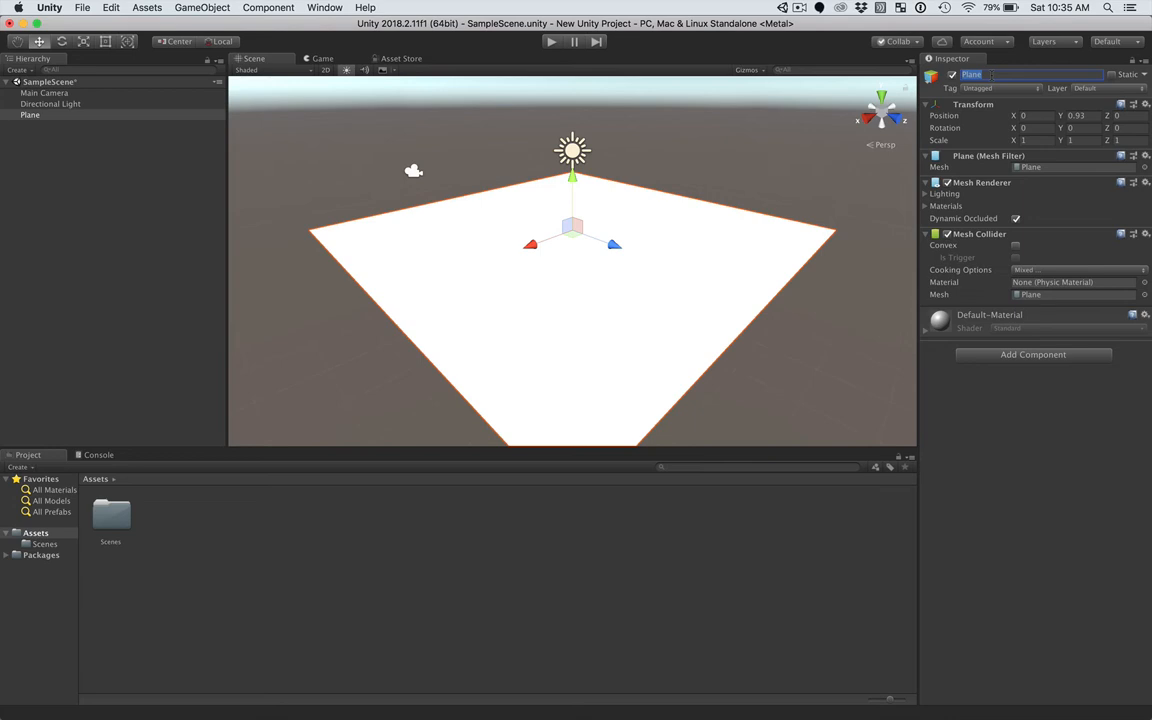
text(Floor)
Scale the floor to 5 on X and 5 on Z, and lower it to a Y position of about 0.58
click(1030, 140)
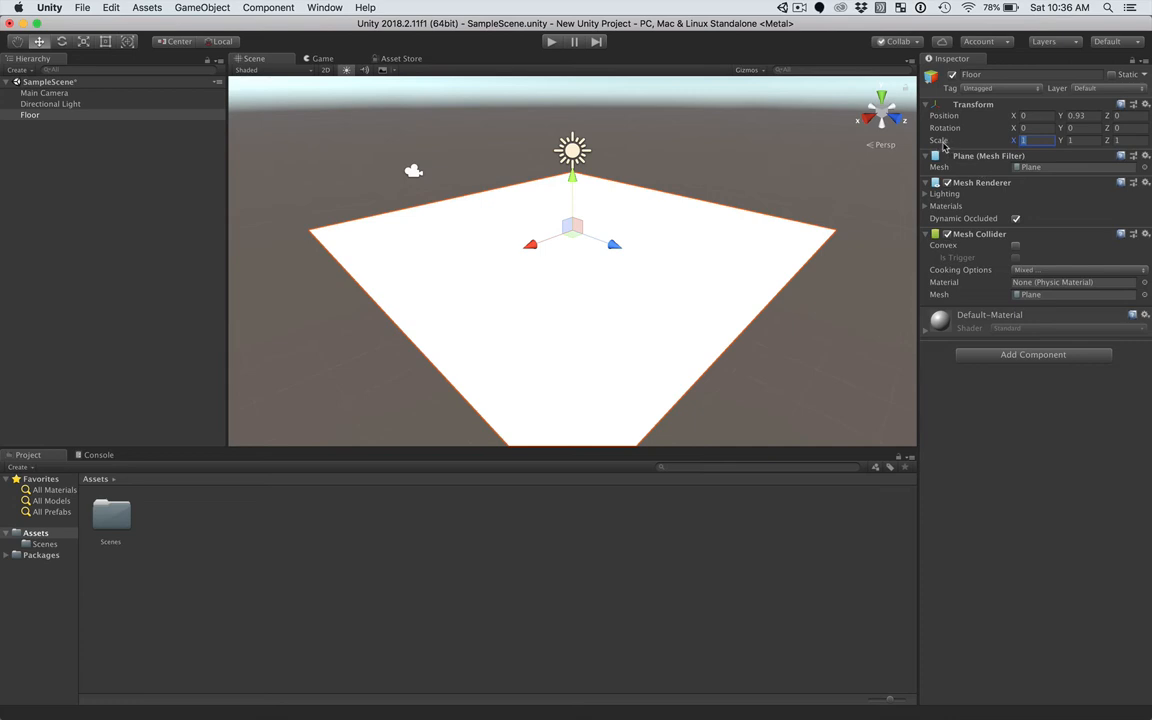
text(5)
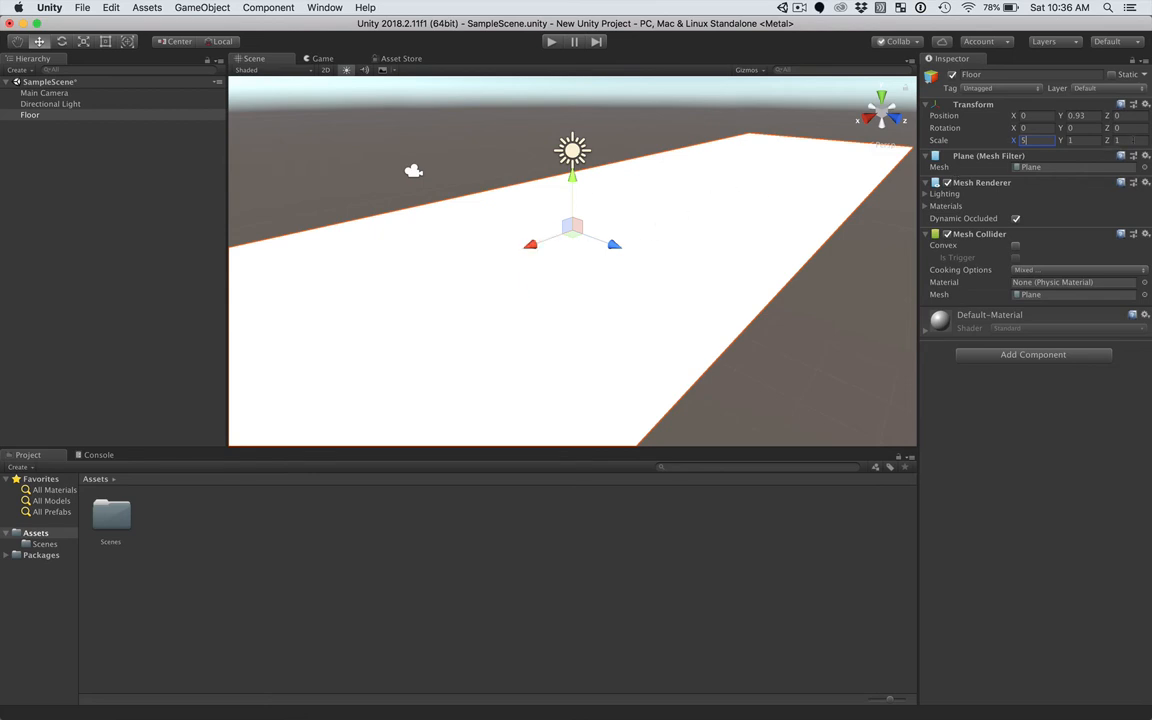
key(Tab)
key(Tab)
text(5)
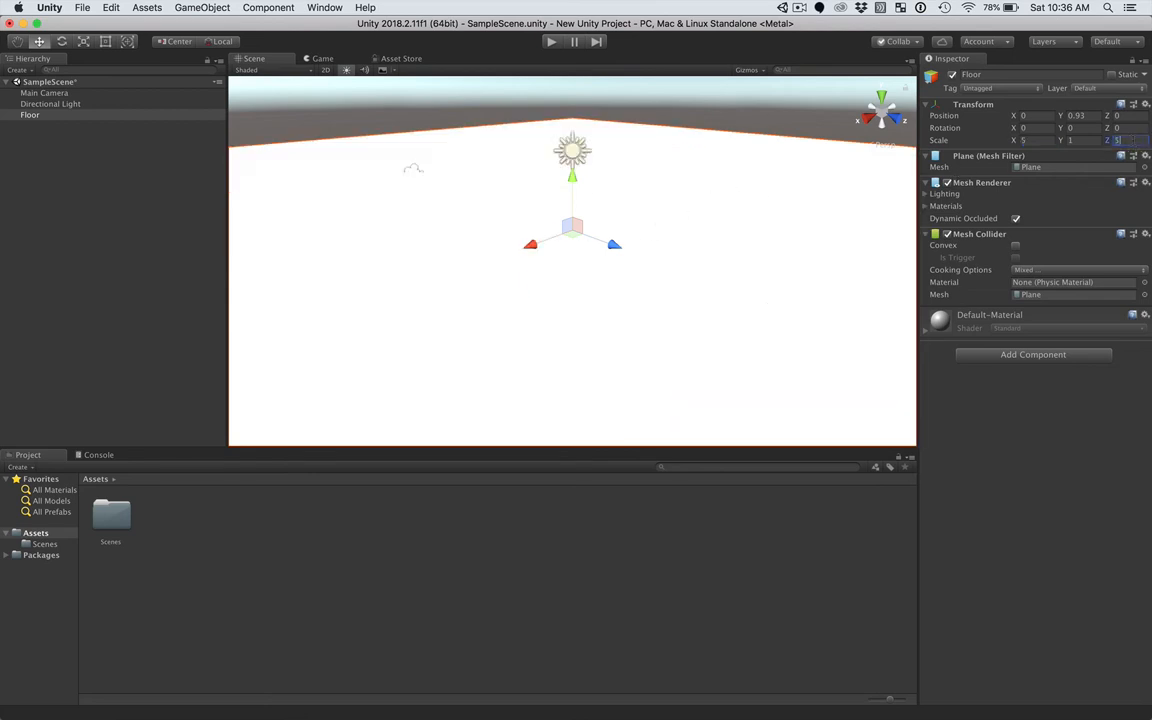
right_click(762, 258)
mouse_move(573, 180)
mouse_down()
mouse_move(573, 211)
mouse_move(573, 177)
mouse_move(573, 198)
mouse_move(573, 188)
mouse_up()
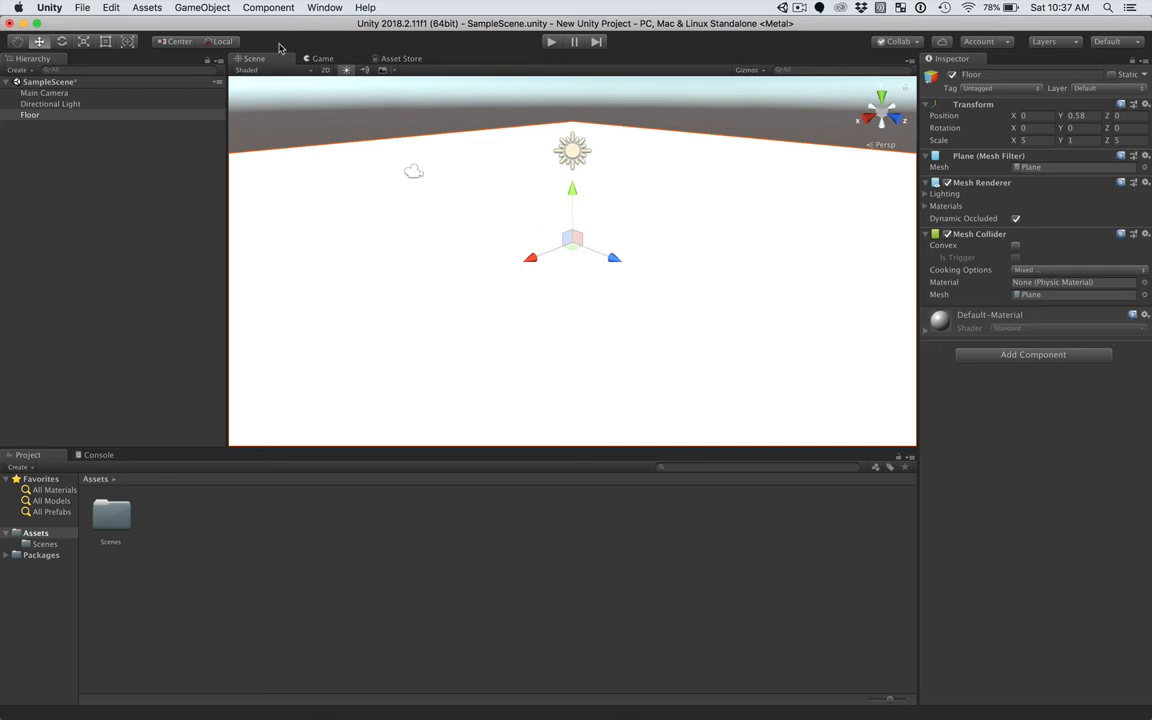
Add a 3D Cube to the scene and raise it above the floor to a Y position of about 2.09
click(203, 8)
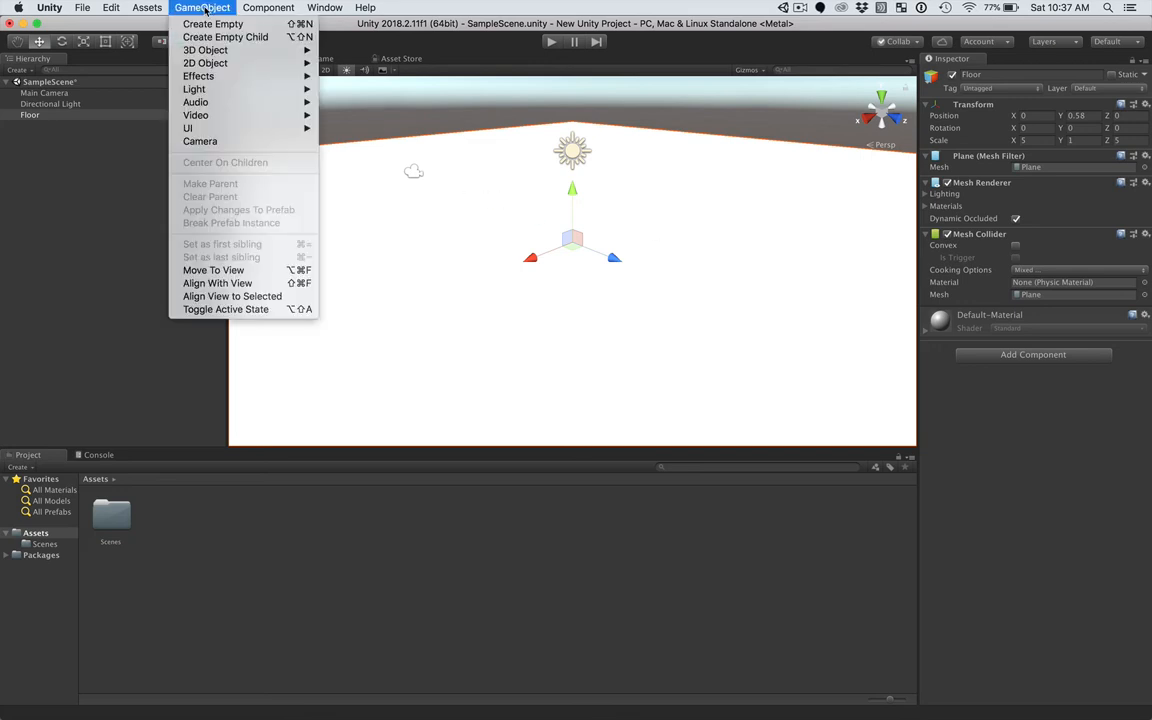
mouse_move(211, 51)
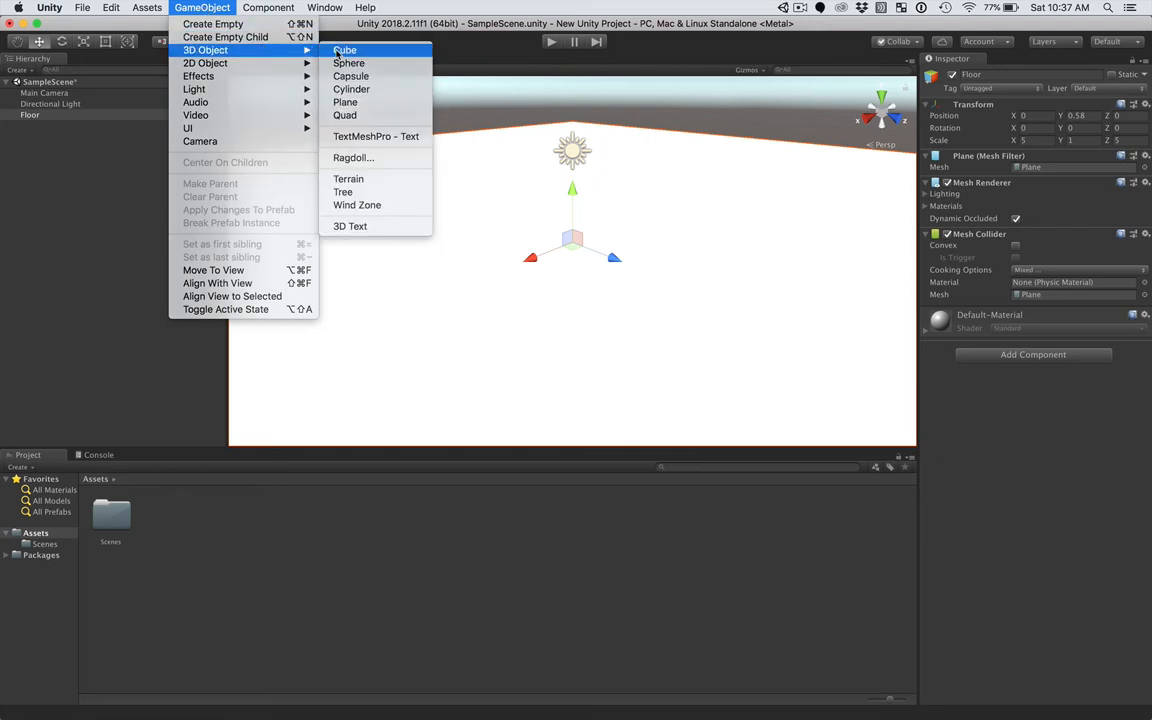
click(340, 51)
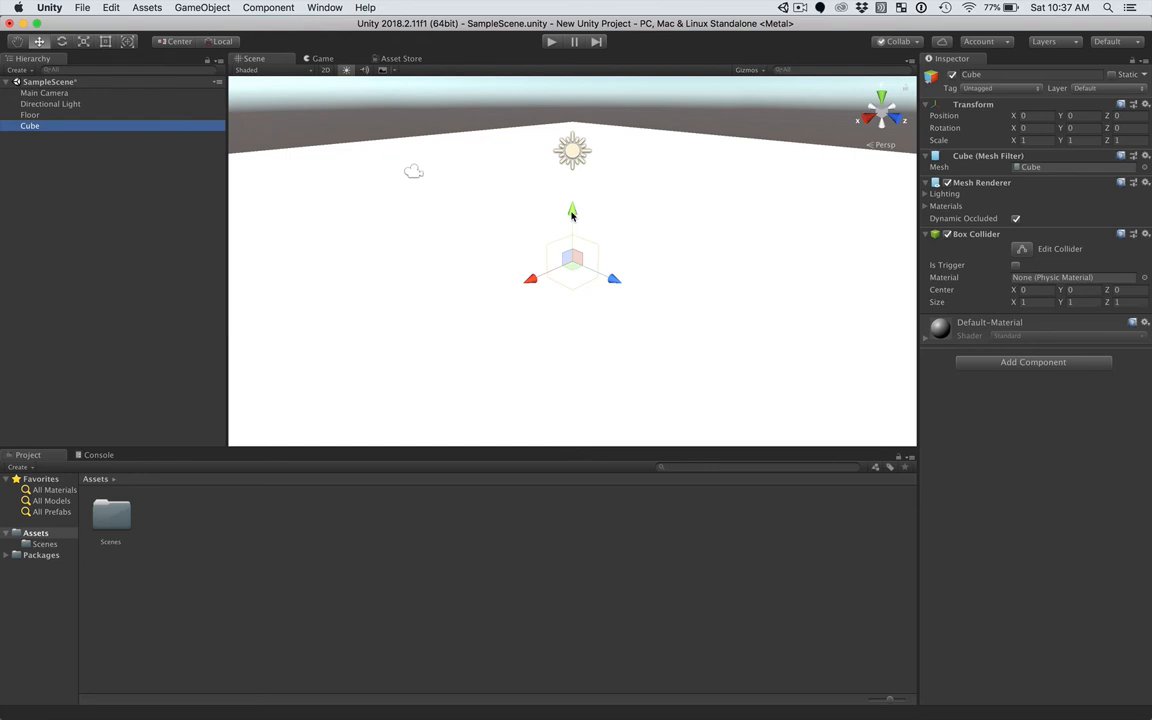
drag(574, 213, 573, 136)
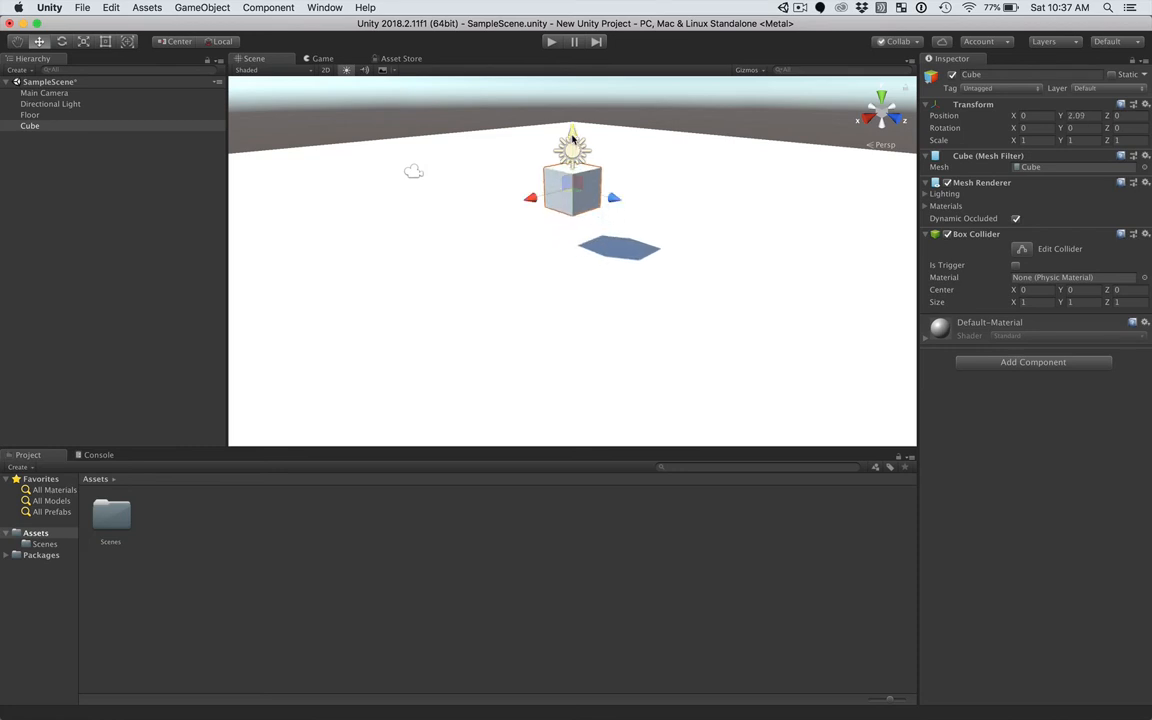
Scale the cube to 4 on Y and 9 on Z, and raise it to a Y position of about 3.09
click(1032, 141)
key(Tab)
text(4)
key(Tab)
text(9)
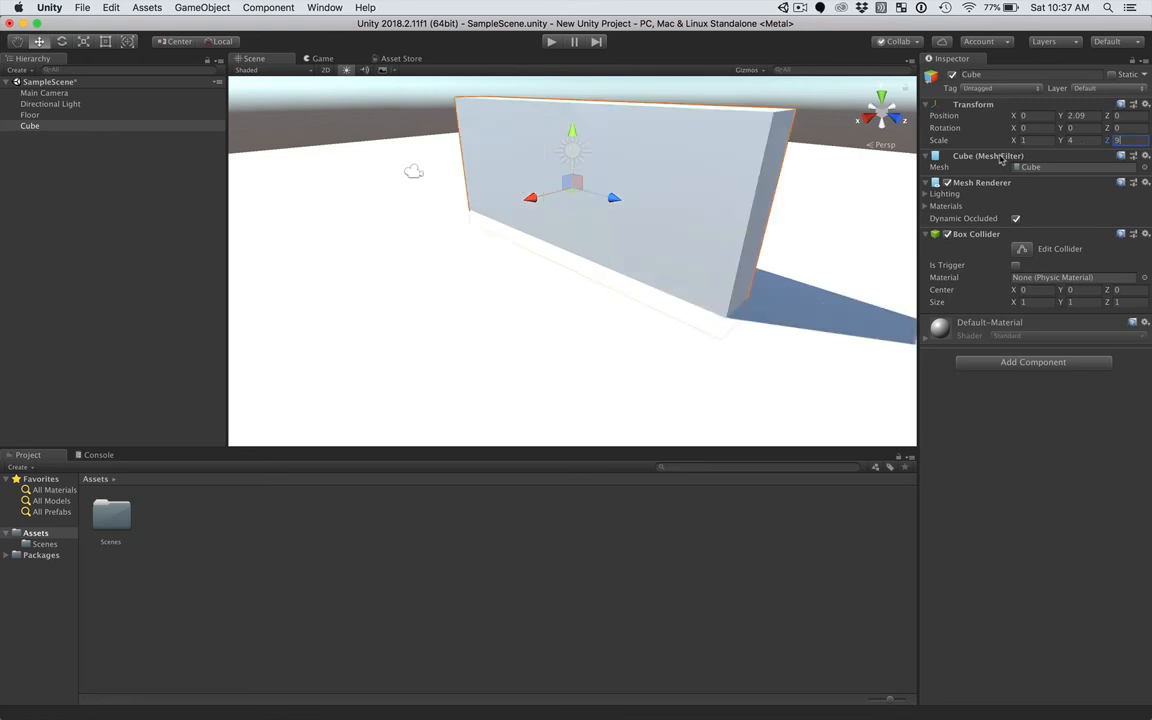
drag(572, 132, 572, 100)
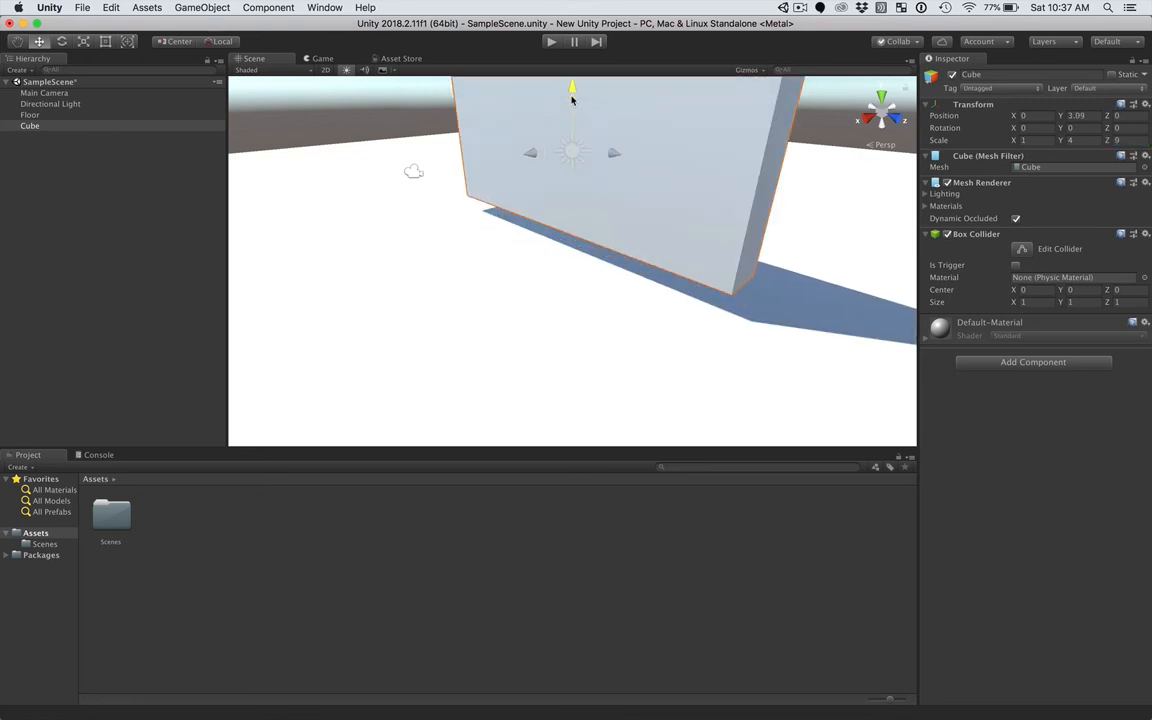
Set the cube's scale to 9 on Y and 4 on Z, and raise it to a Y position of about 5.78
click(1075, 140)
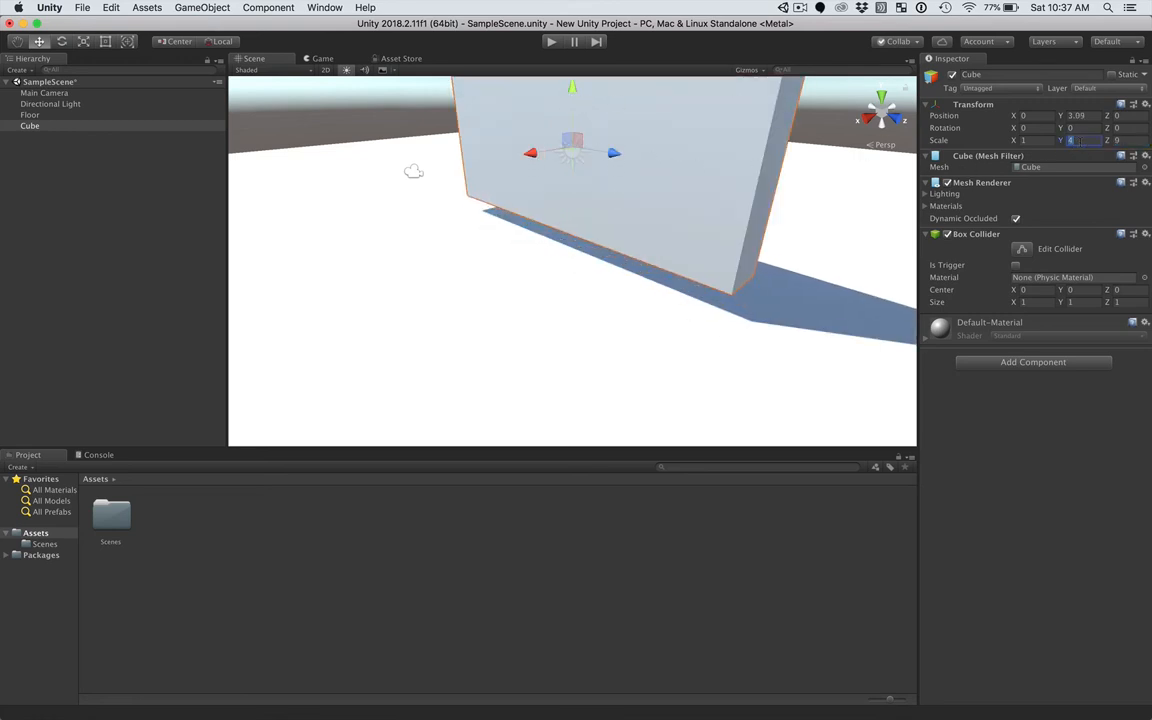
text(9)
click(1132, 140)
text(4)
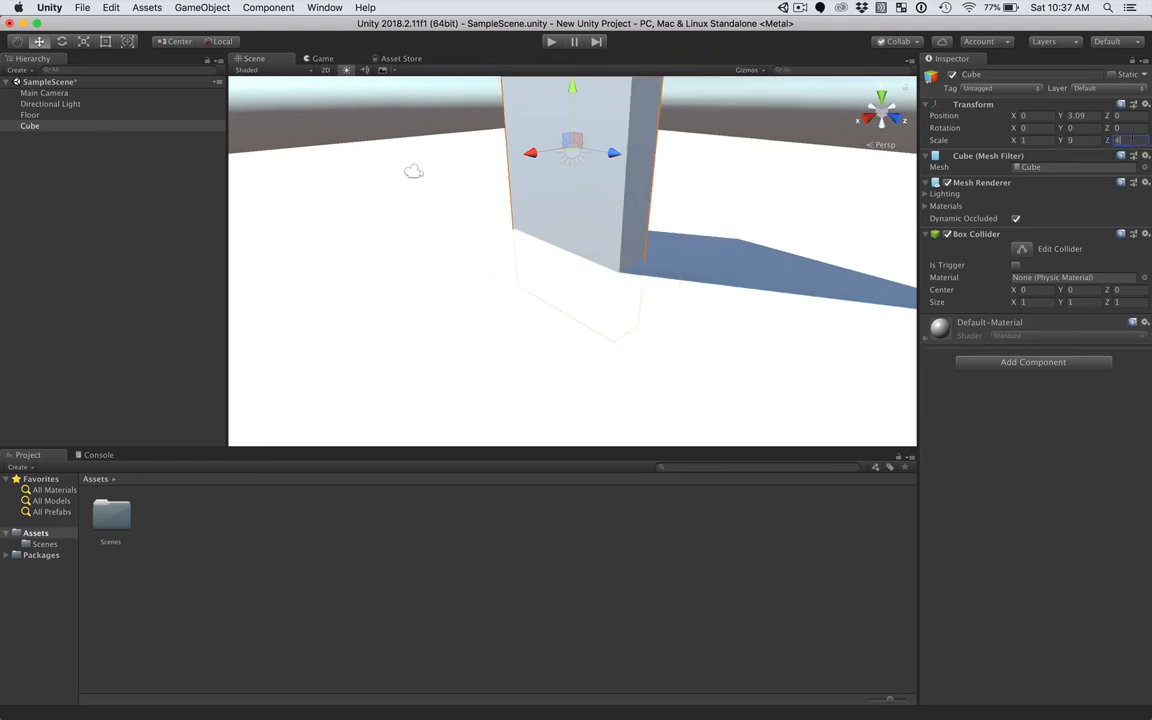
scroll(576, 126, down, 5)
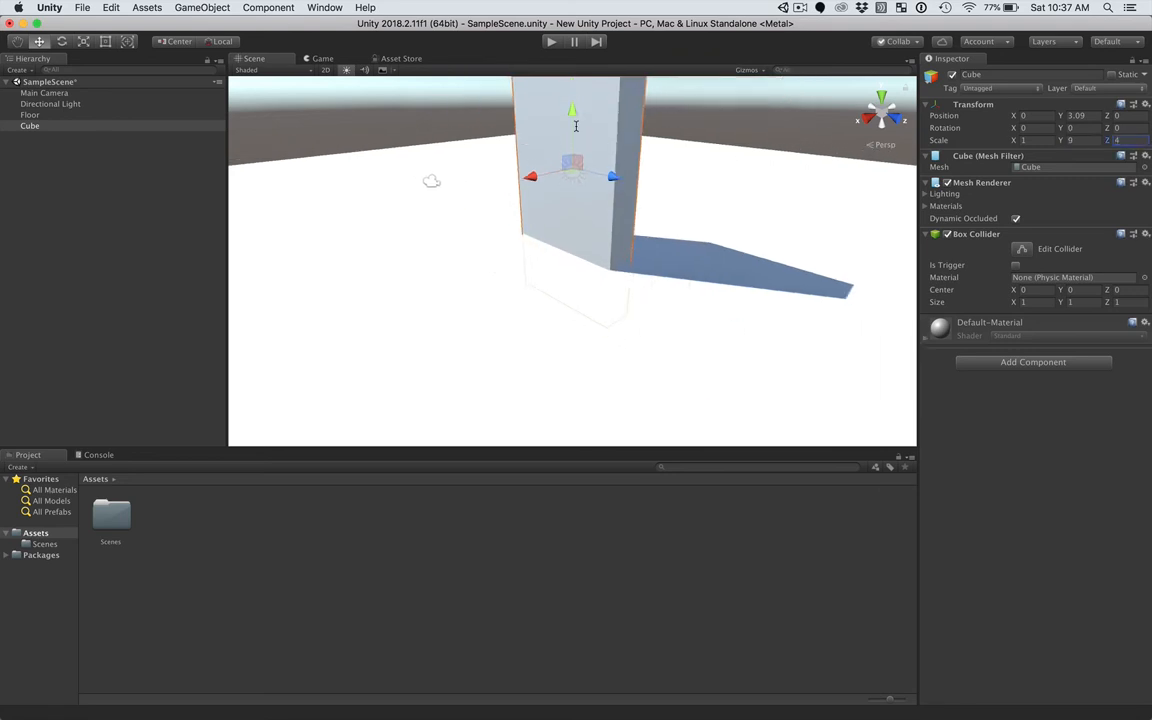
drag(573, 154, 570, 106)
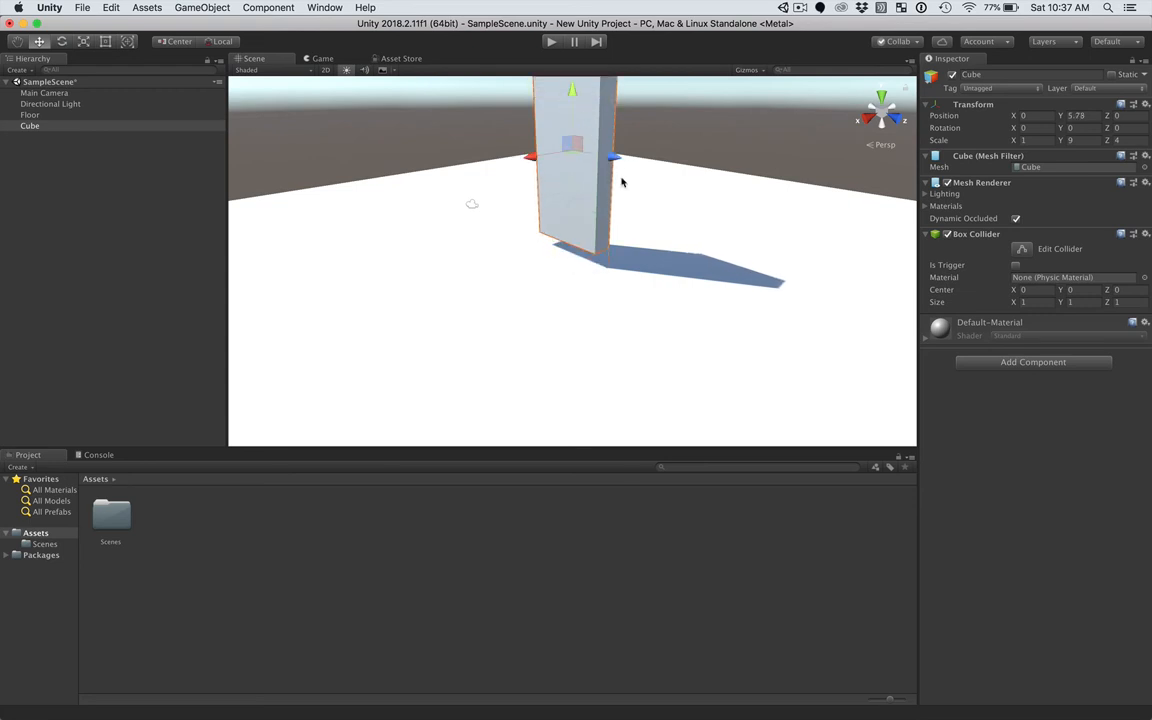
View the tall cube and its shadow on the floor from nearer and farther away in the Scene view
scroll(655, 215, down, 4)
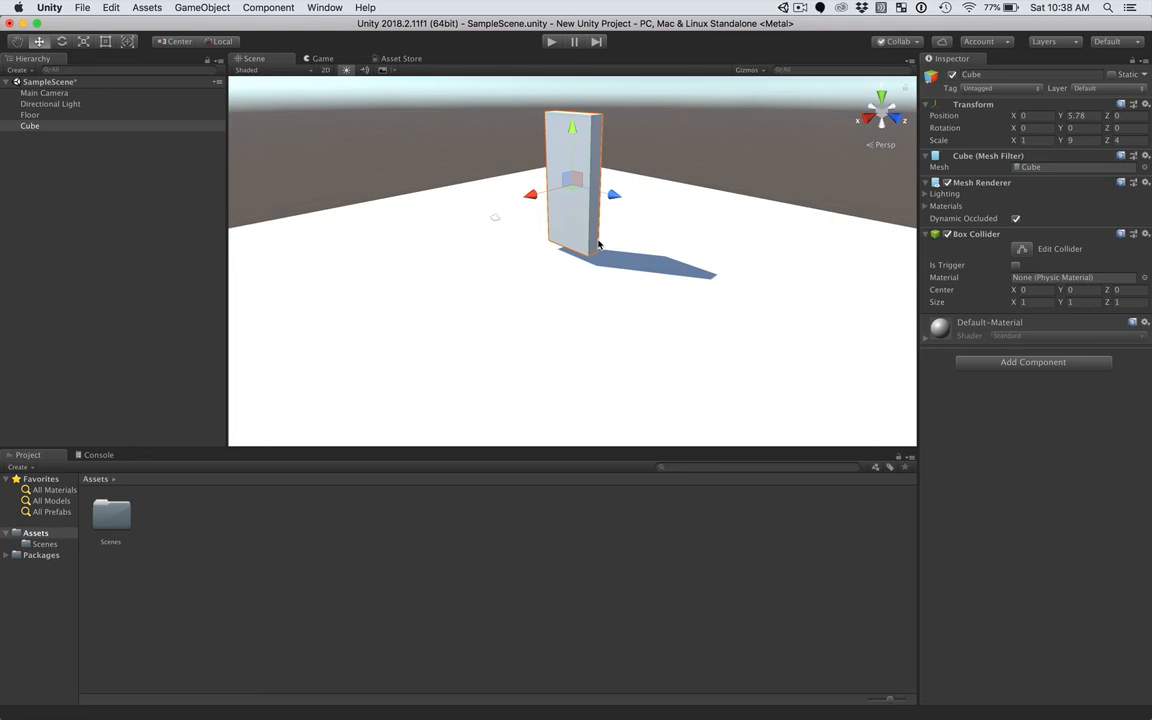
scroll(598, 244, up, 6)
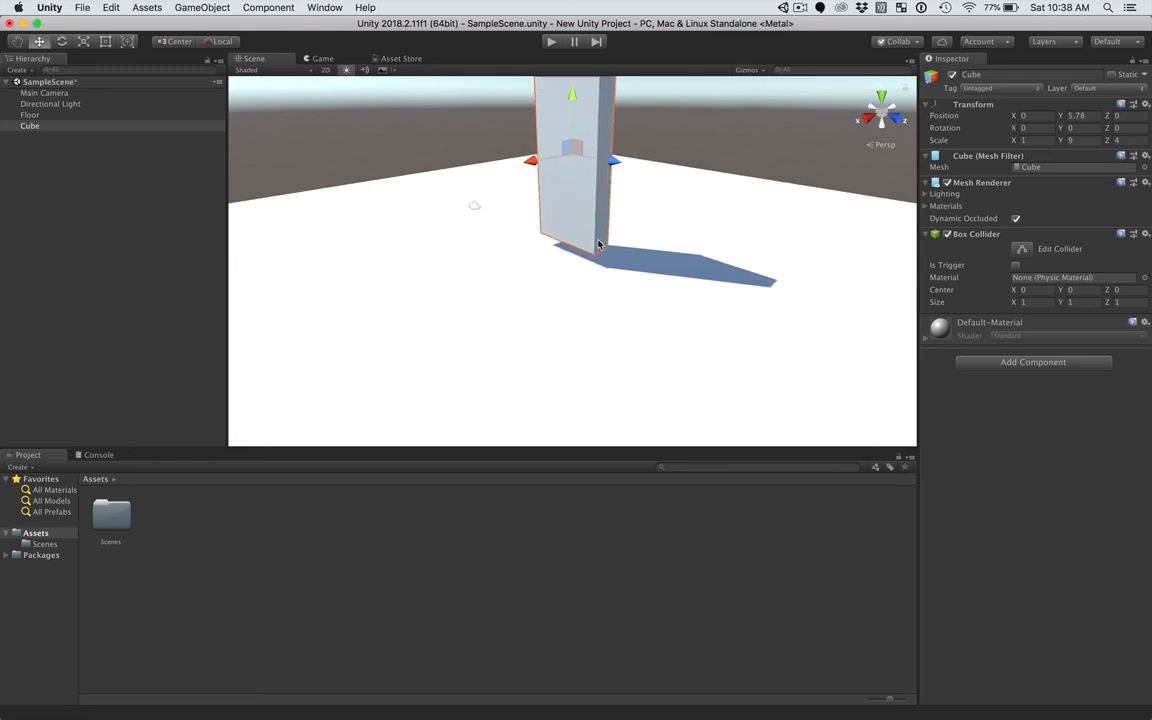
scroll(598, 244, up, 2)
scroll(598, 244, down, 8)
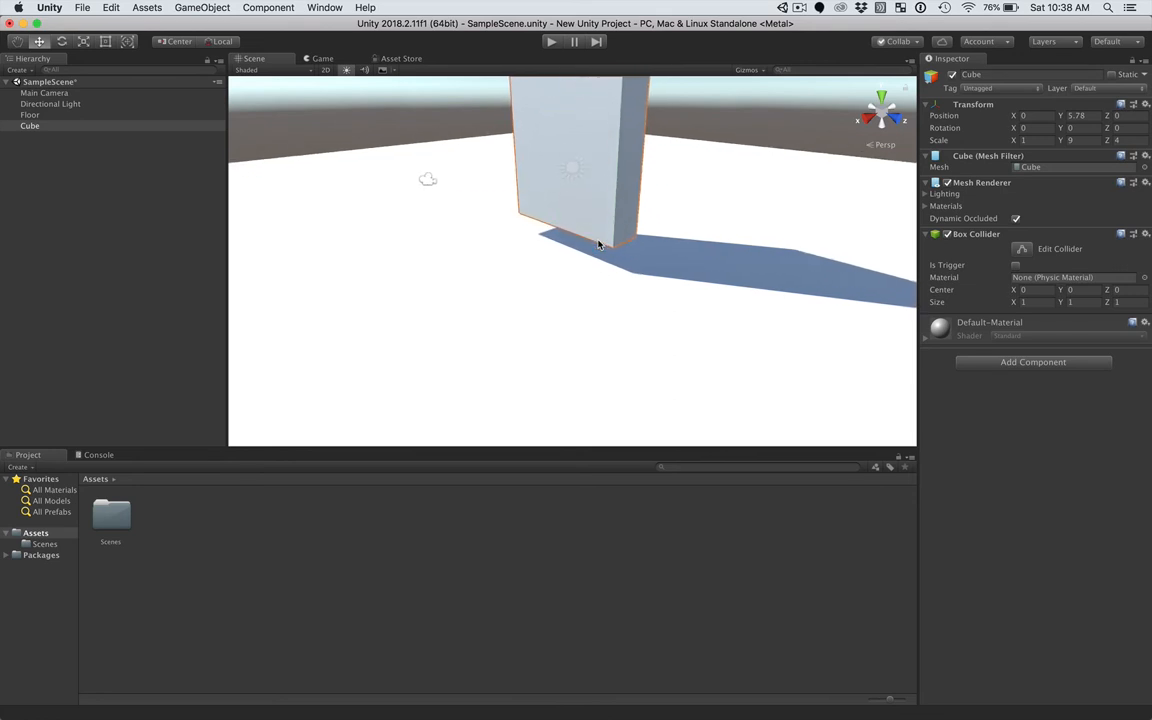
scroll(598, 244, down, 2)
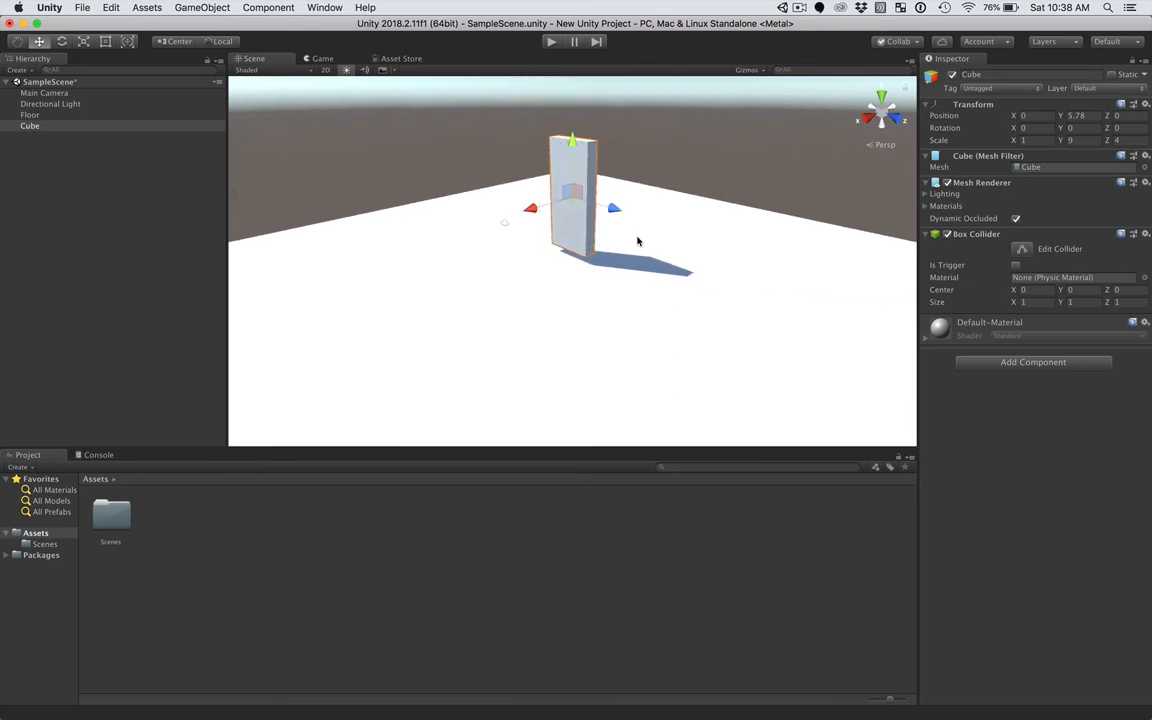
alt+drag(574, 216, 630, 238)
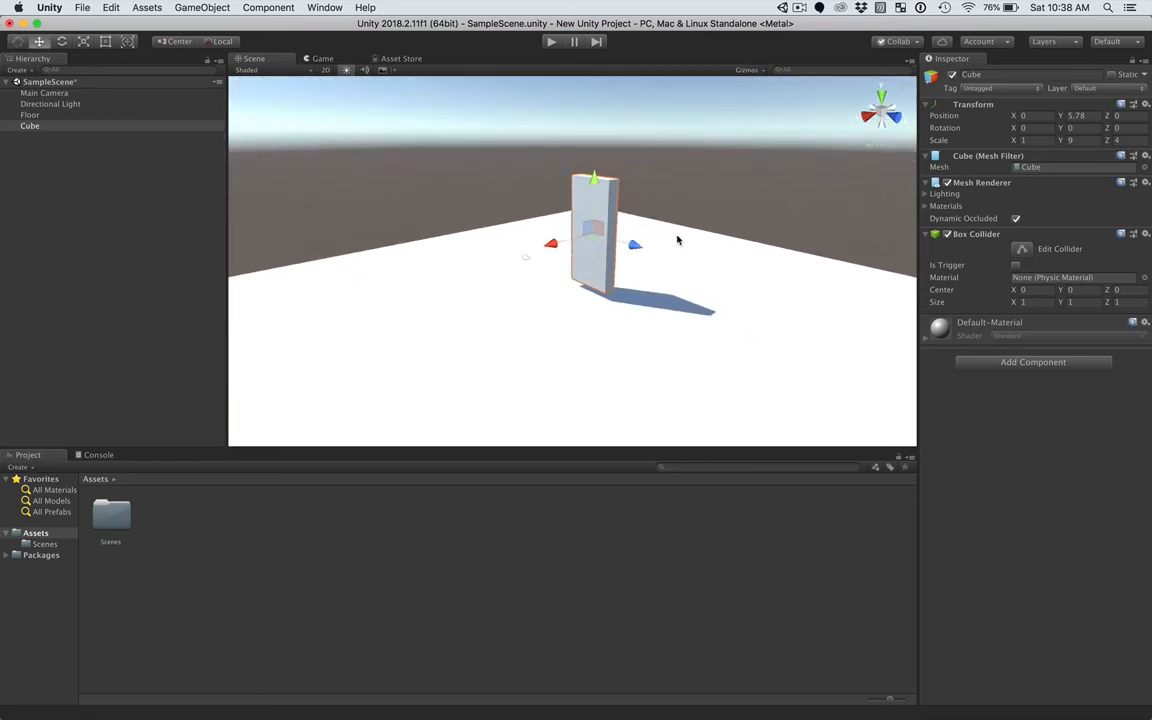
Fly through the Scene view in all directions to examine the tall cube and the floor from different angles
key(alt)
key(w)
right_drag(677, 236, 778, 215)
key(w)
key(s)
key(d)
key(a)
key(s)
key(w)
key(e)
key(q)
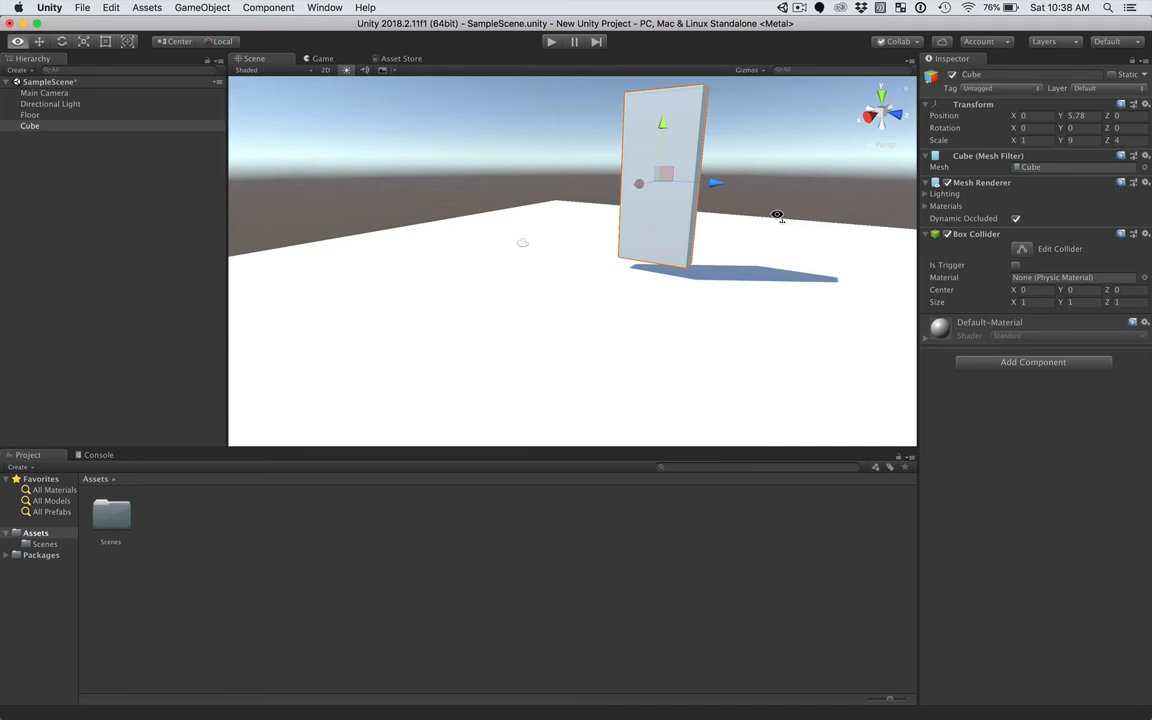
right_drag(778, 216, 712, 213)
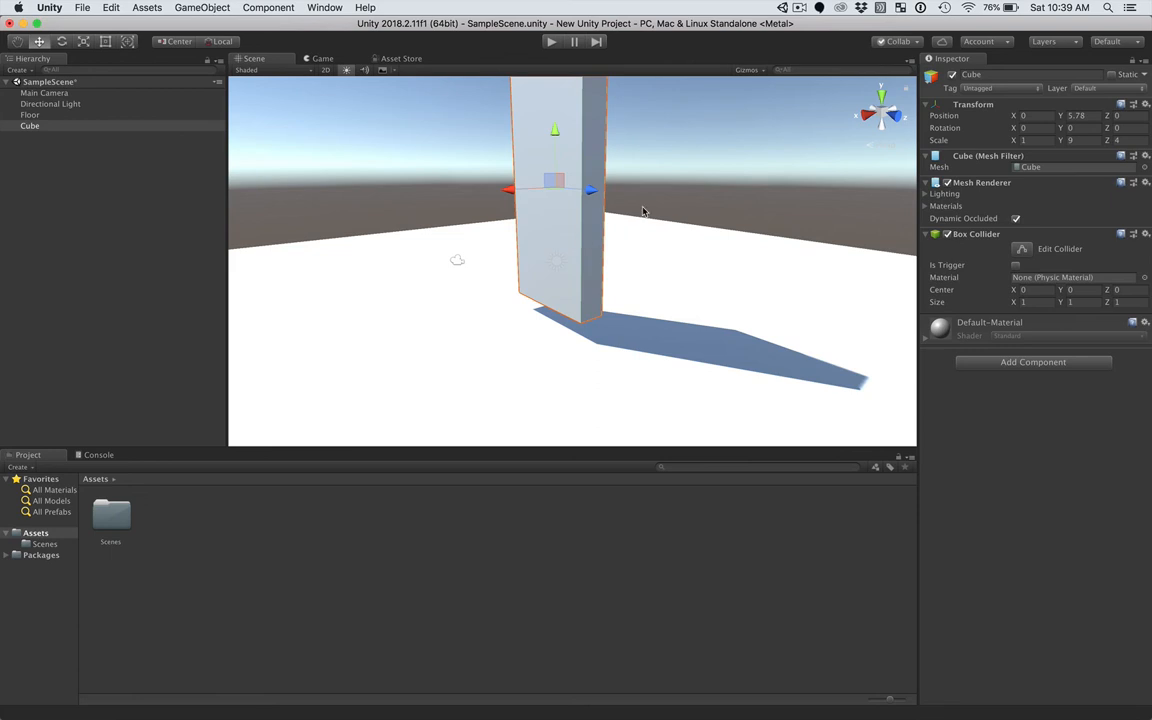
scroll(643, 211, down, 3)
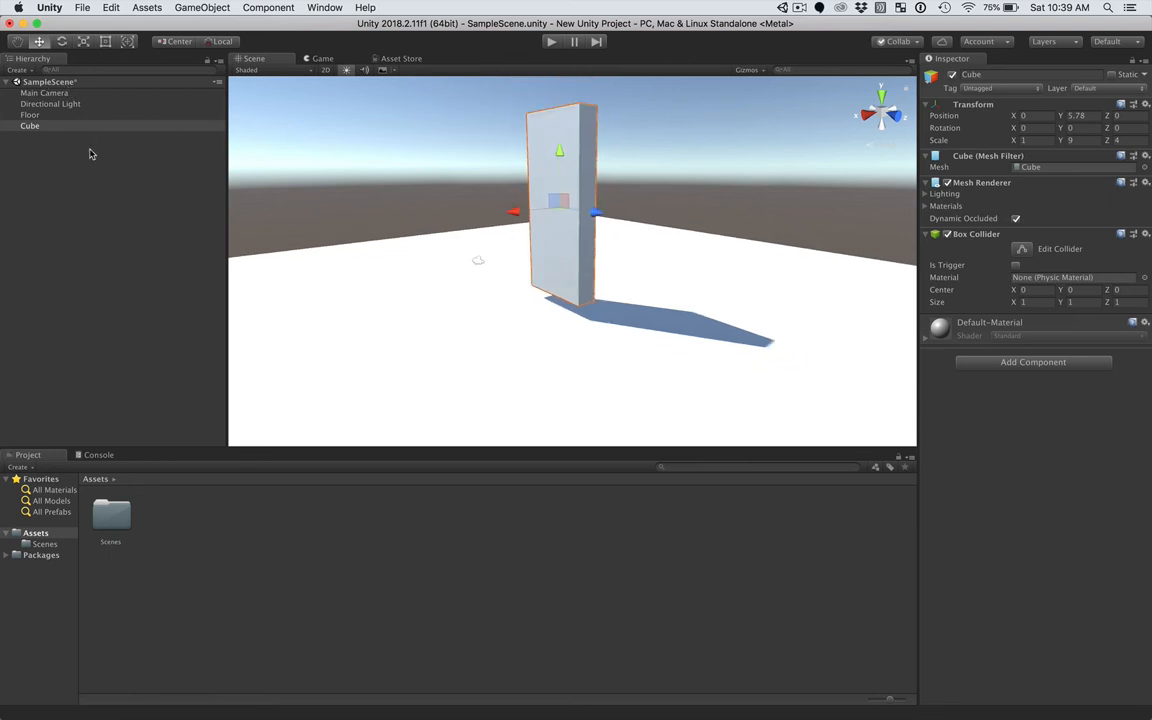
Save the sample scene and open the Scenes folder in the project's assets
double_click(113, 517)
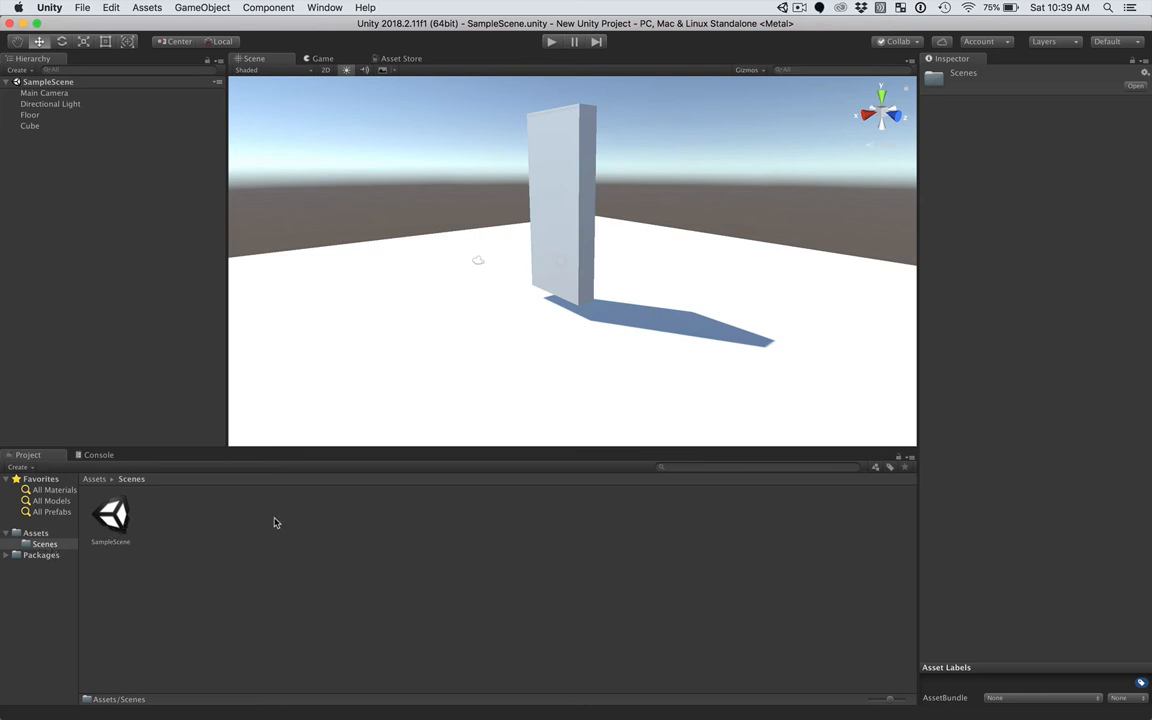
Switch to Finder, hide the other applications, and expand the Assets folder inside the New Unity Project folder
key(super+Tab)
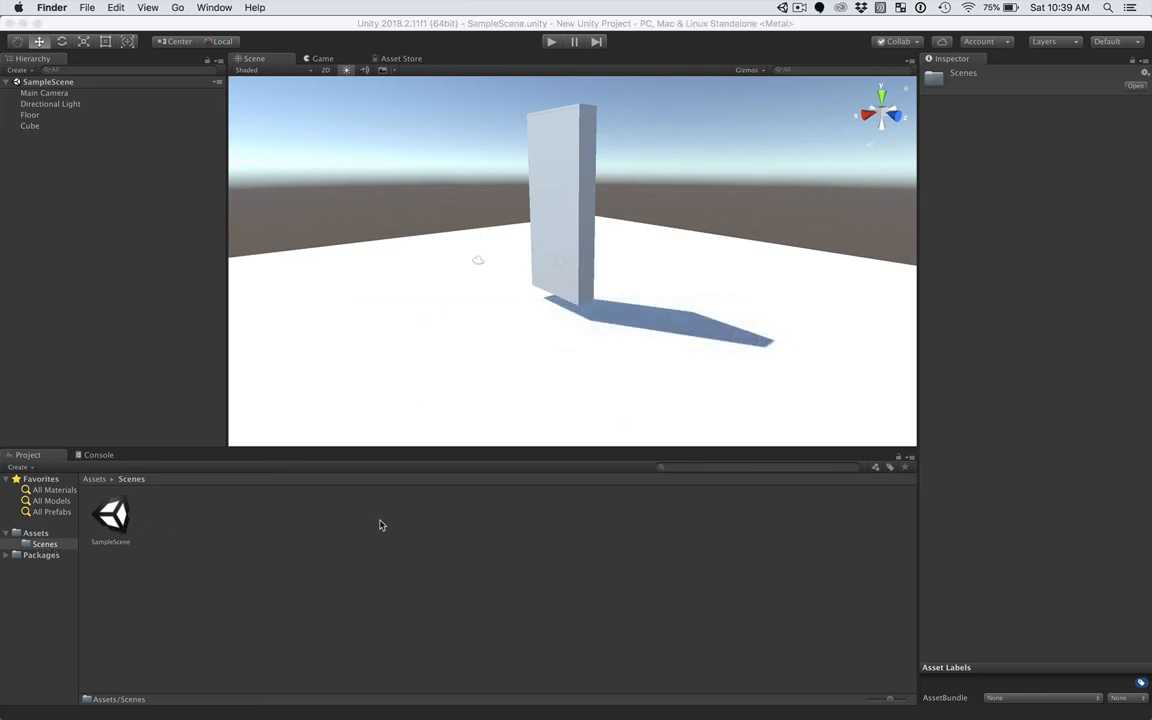
key(alt+super+h)
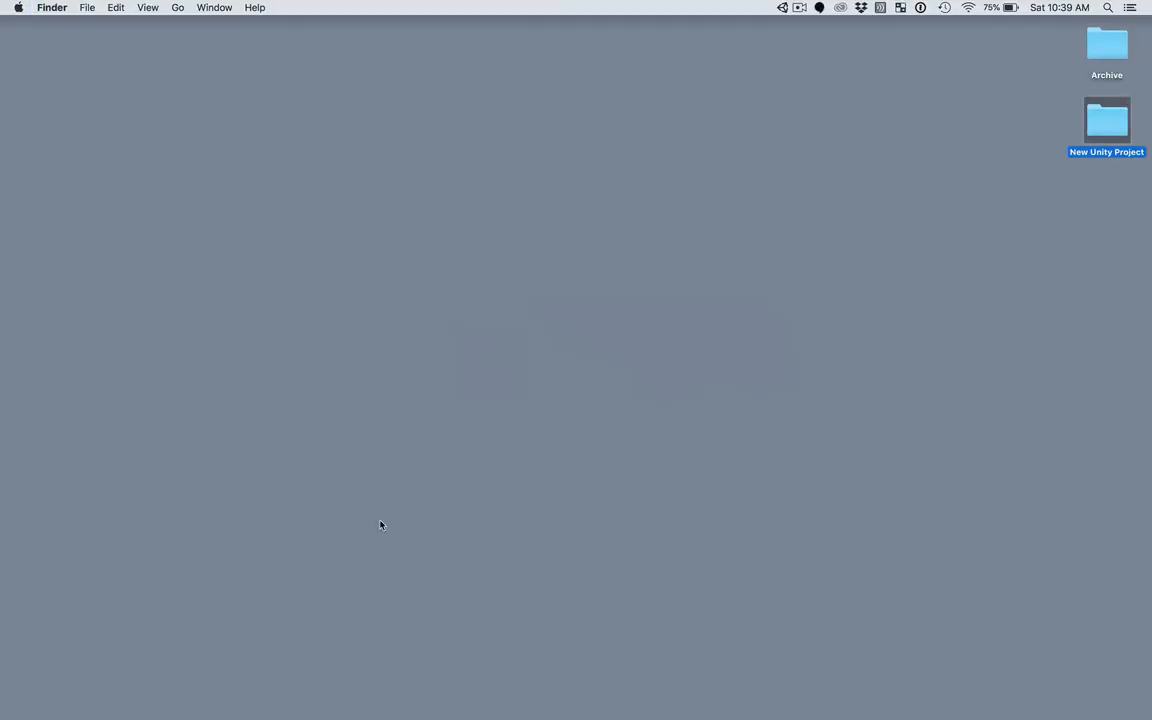
double_click(1110, 127)
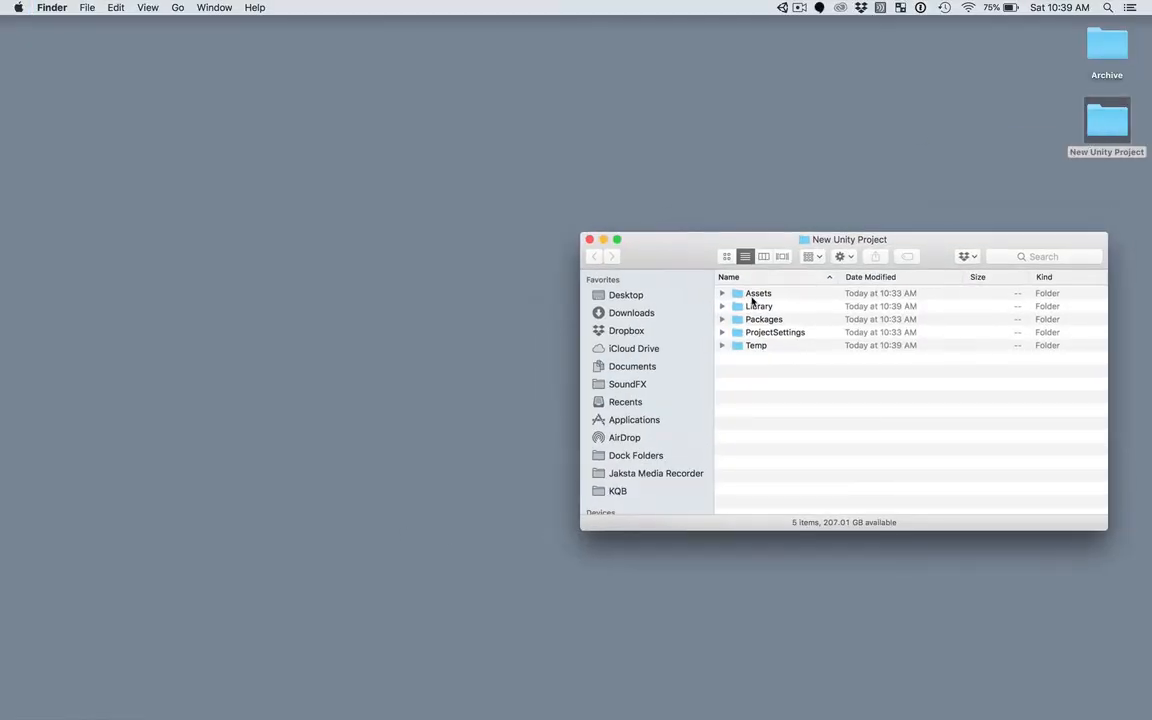
click(722, 294)
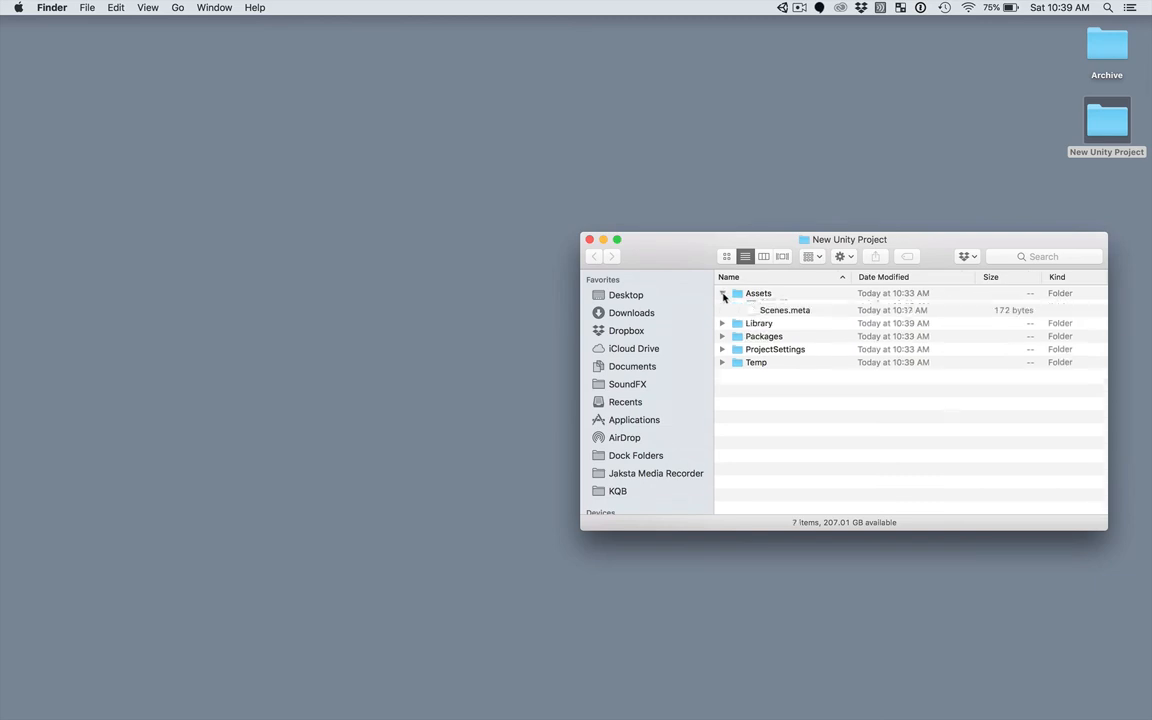
Expand the Scenes folder inside Assets to view the scene files stored on disk
click(737, 306)
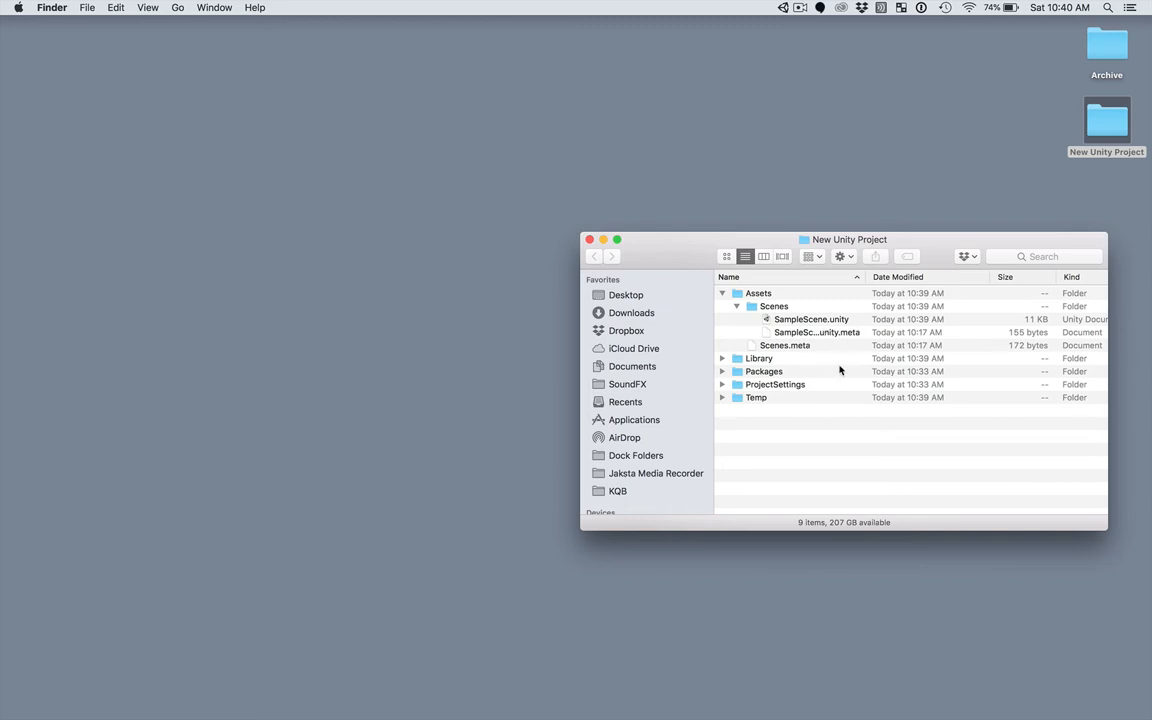
key(super+Tab)
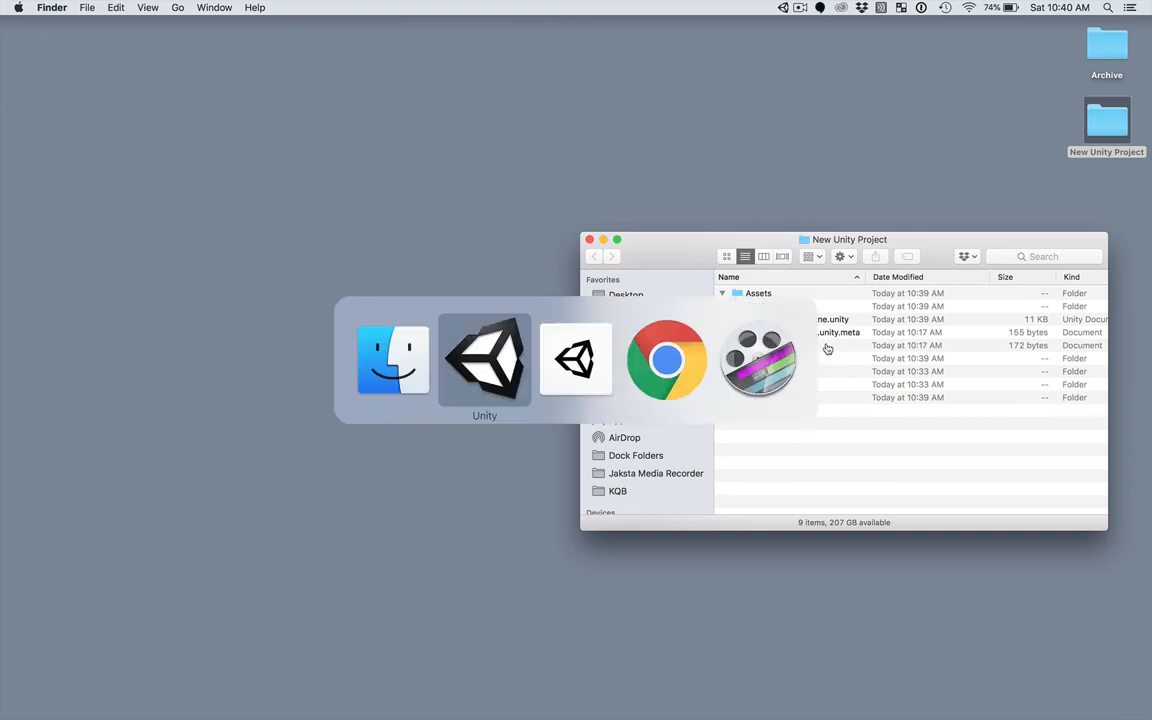
key(Escape)
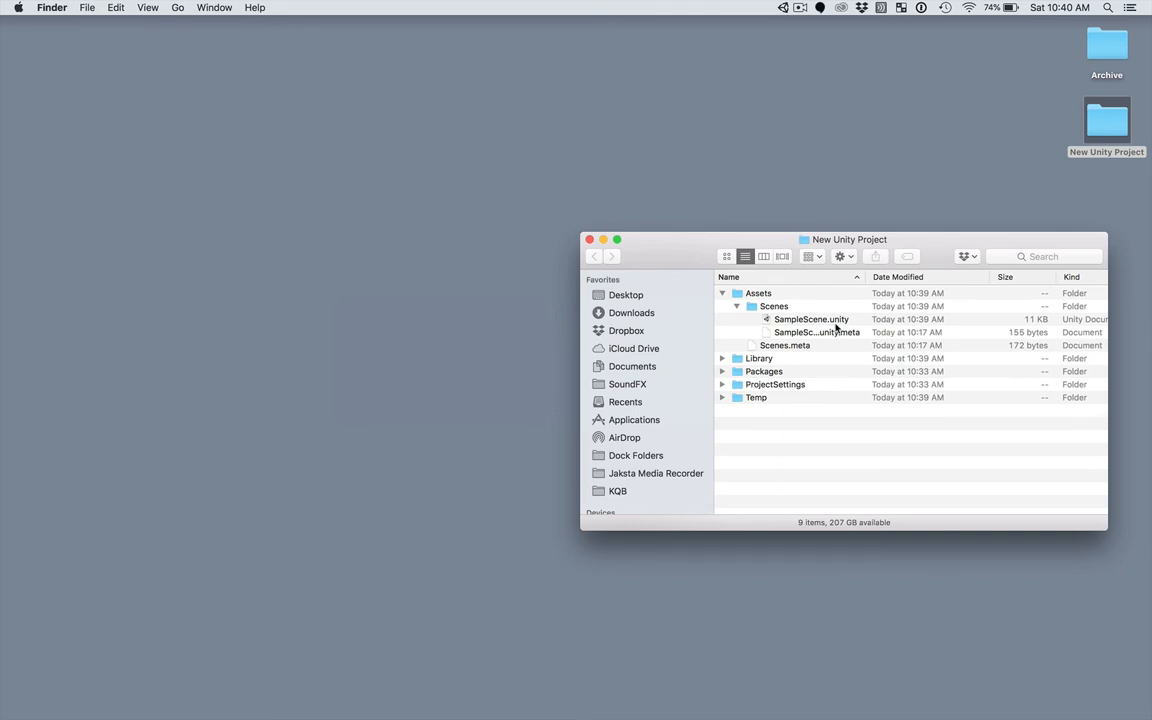
Switch back to Unity and rename the tall cube as Monolith
key(super+Tab)
key(super+Tab)
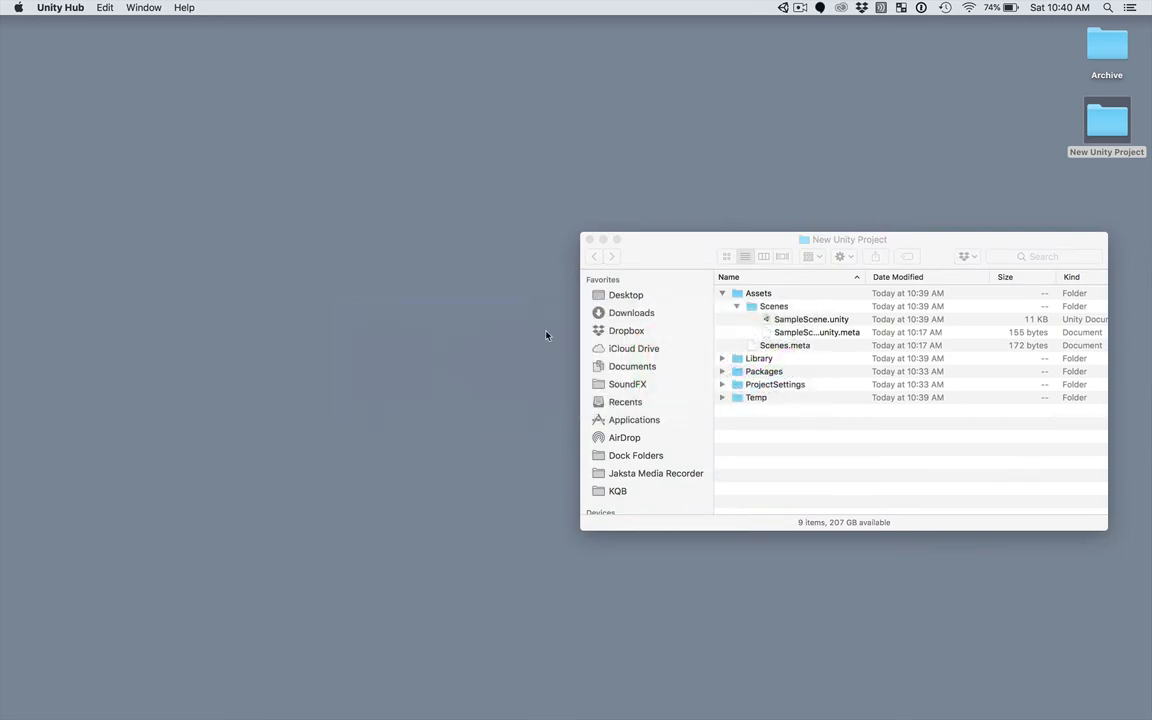
key(super+Tab)
key(super+Tab)
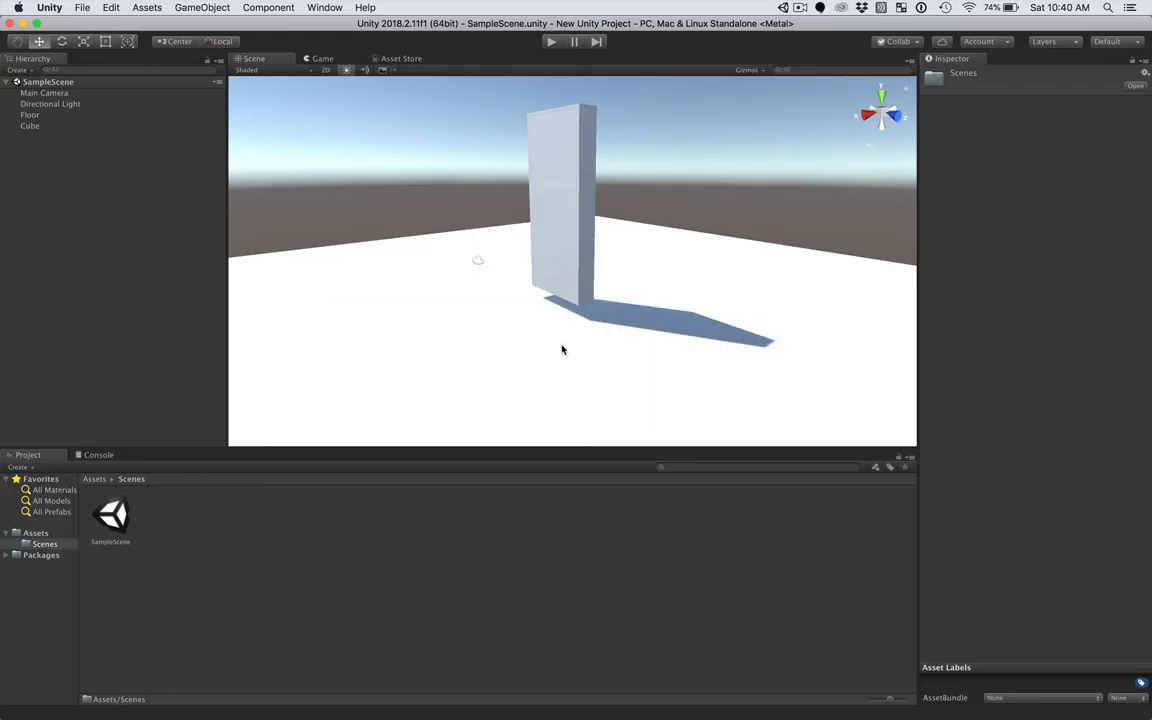
scroll(503, 233, down, 4)
scroll(503, 233, up, 5)
scroll(503, 233, up, 1)
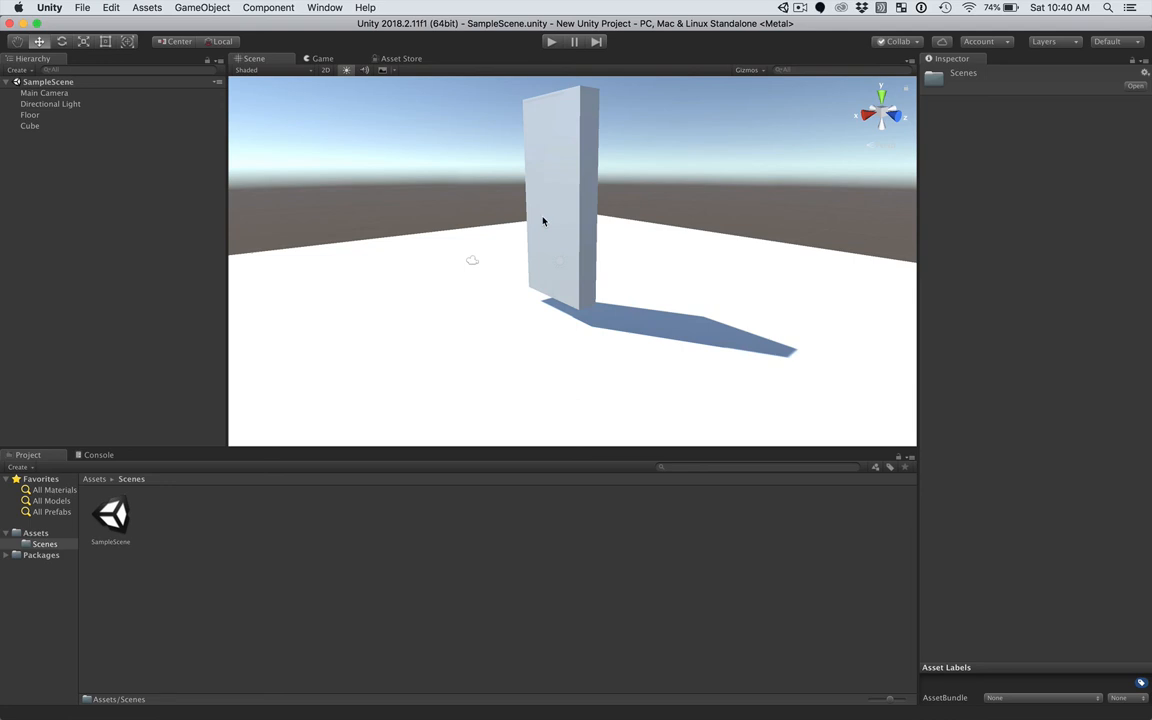
click(543, 220)
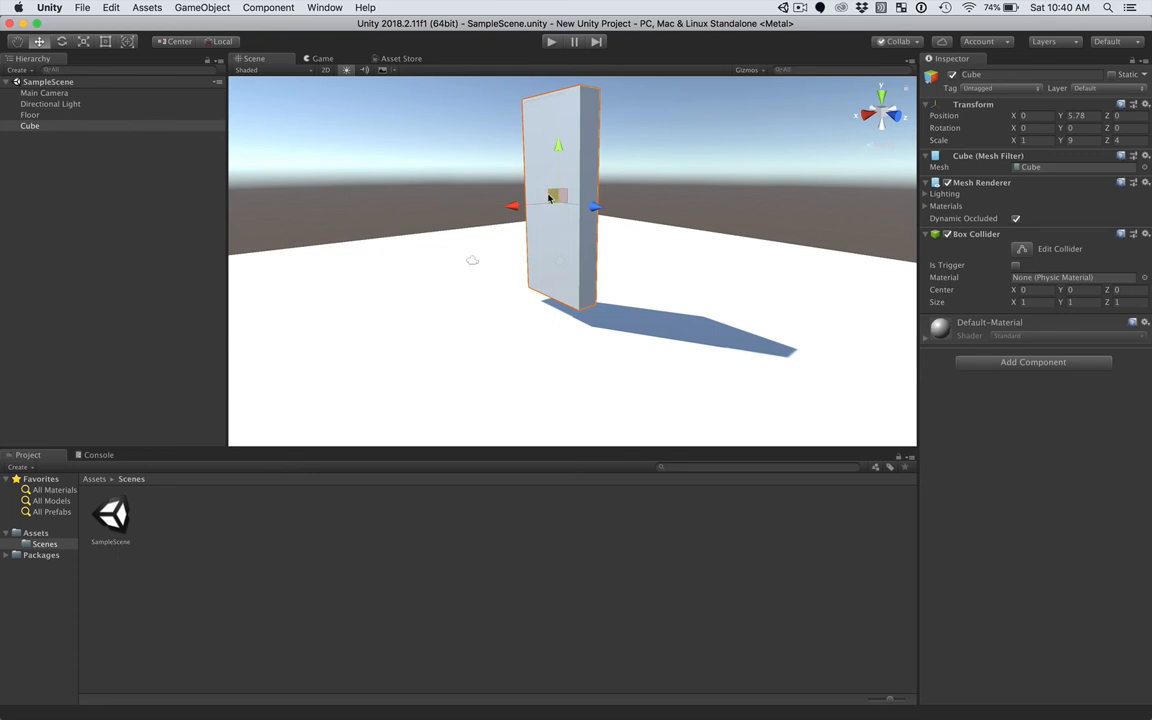
click(972, 74)
text(Monolith)
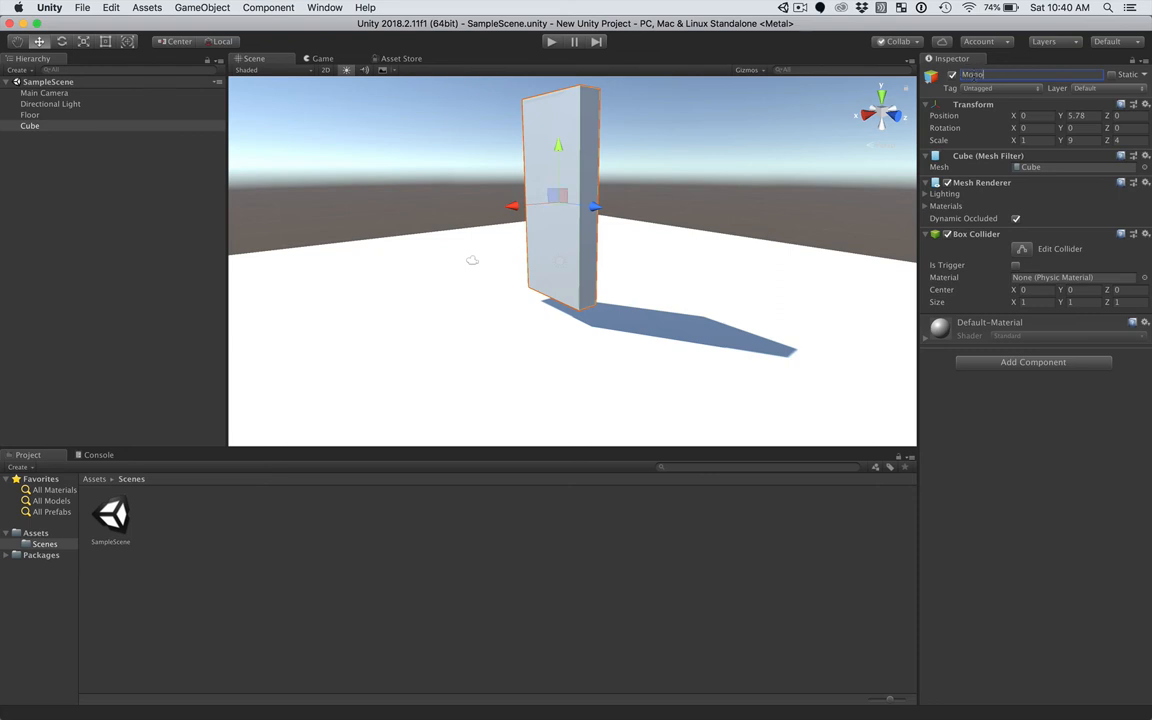
key(Return)
Add an Audio Source component to the Monolith
click(1000, 365)
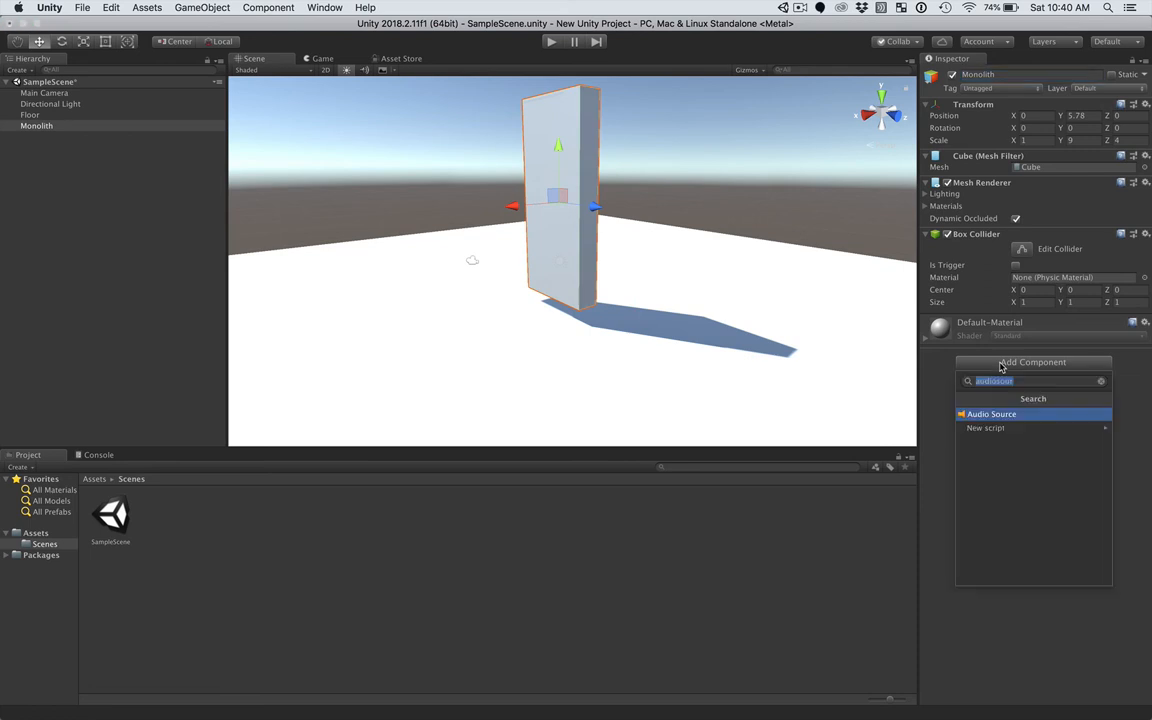
text(audiosource)
click(995, 416)
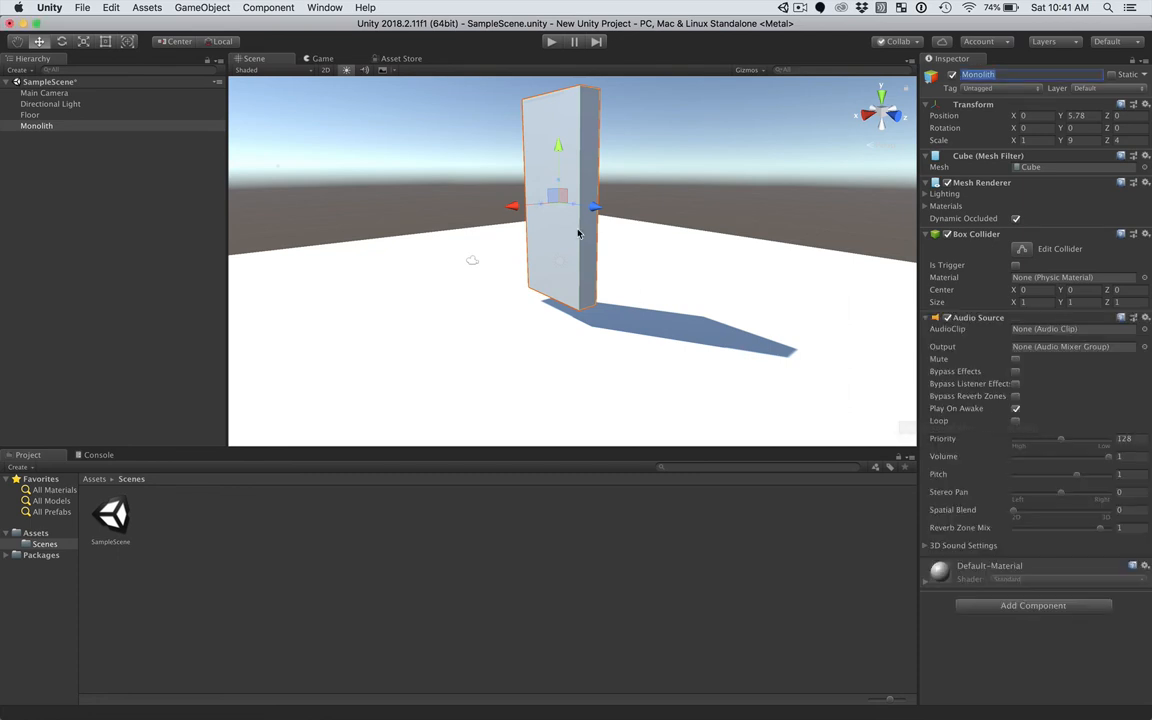
Compare the components of the Floor and the Monolith, and frame the Monolith in the Scene view
click(42, 116)
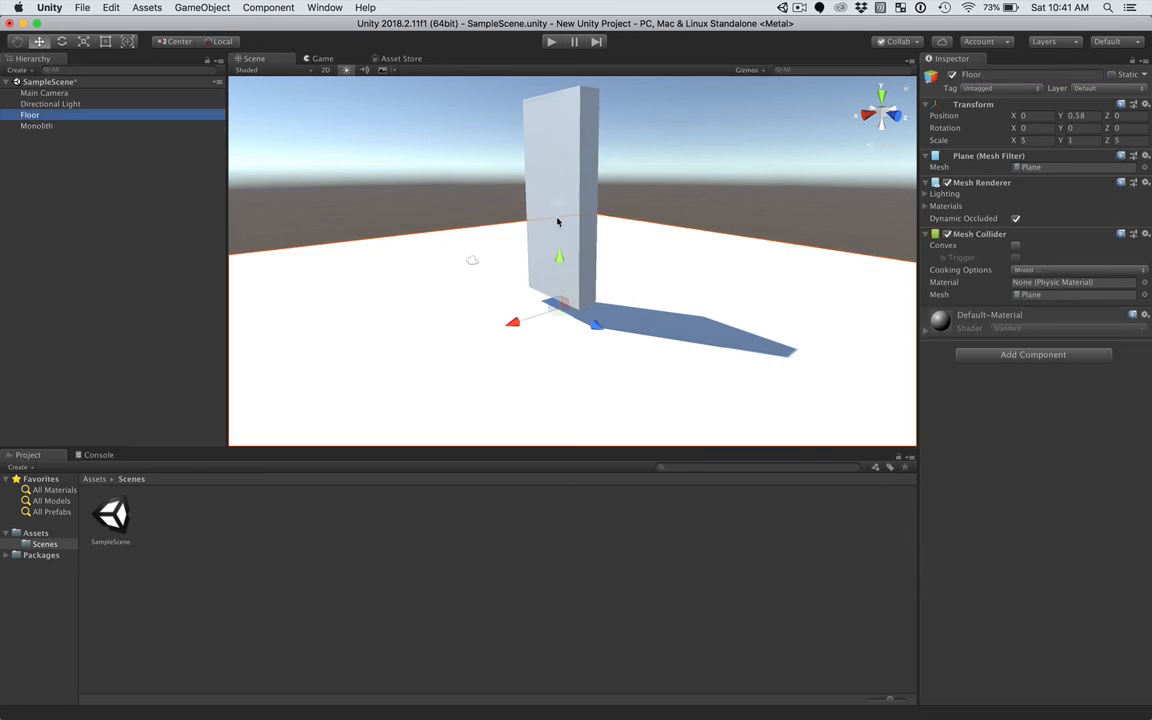
click(84, 124)
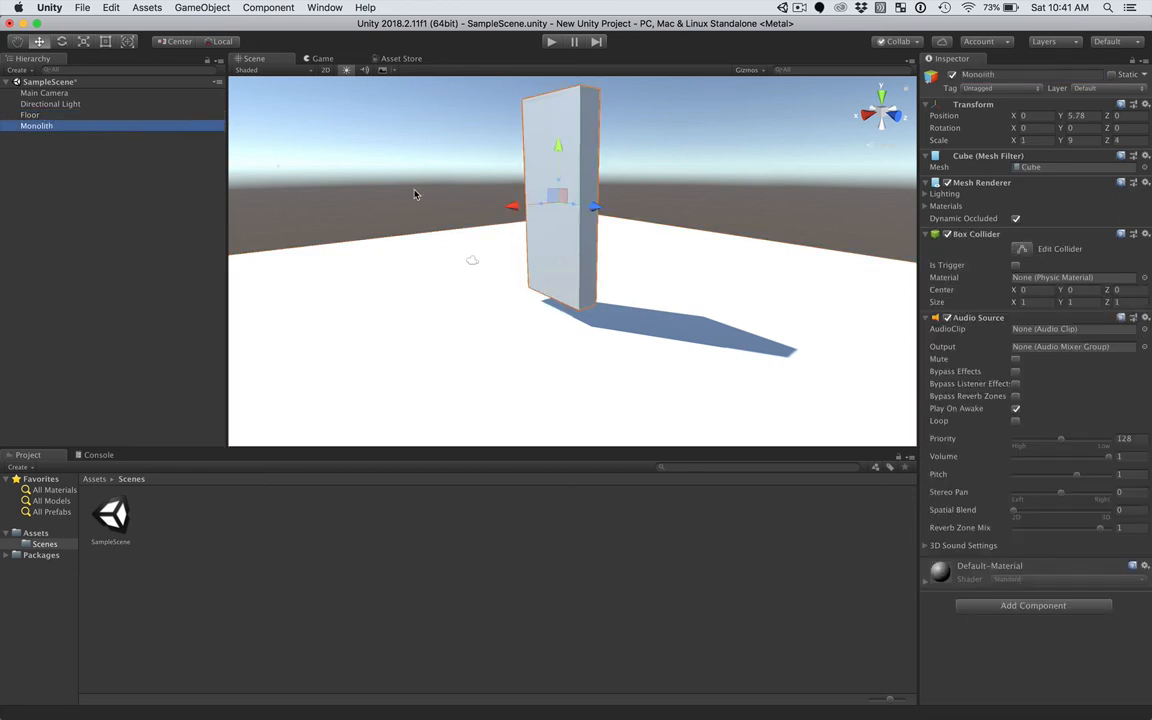
key(f)
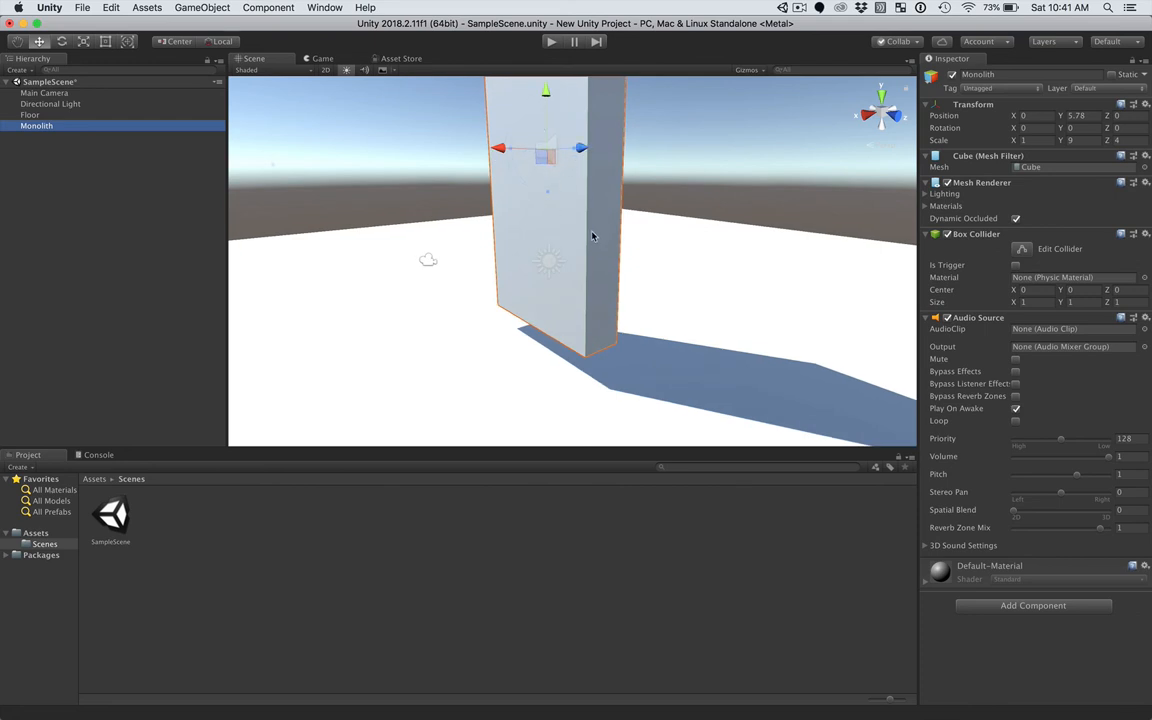
scroll(593, 237, down, 5)
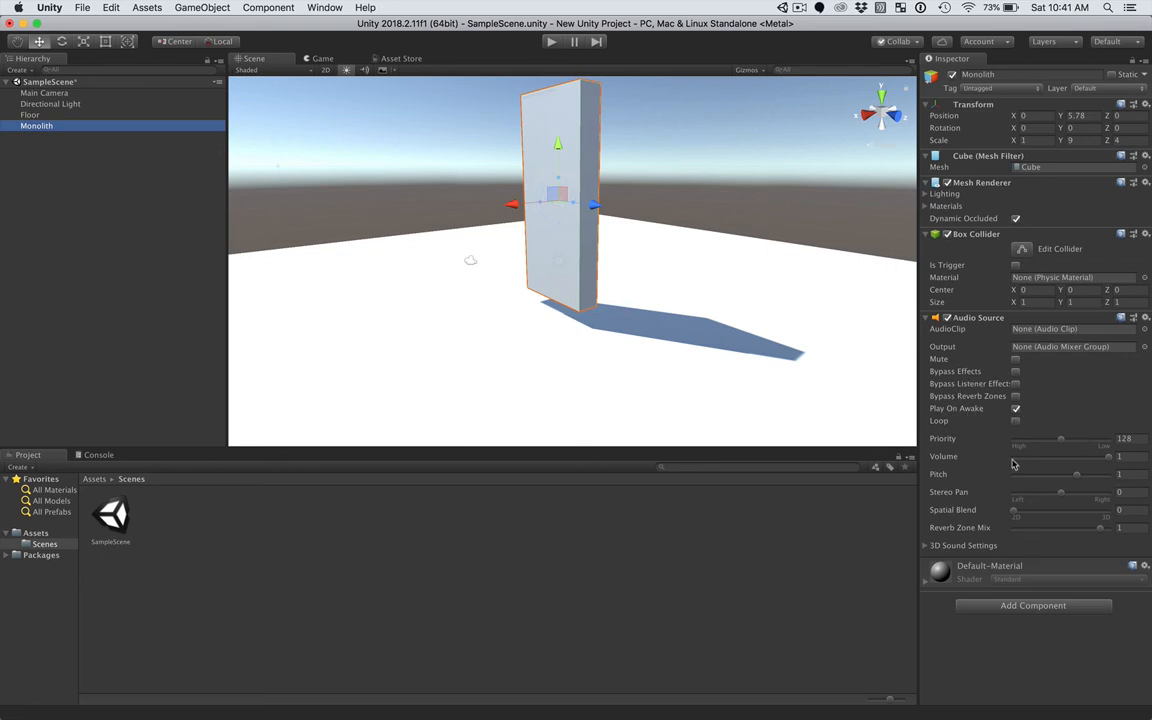
Switch to Finder and search the Mac for files of the kind Waveform audio
key(super+Tab)
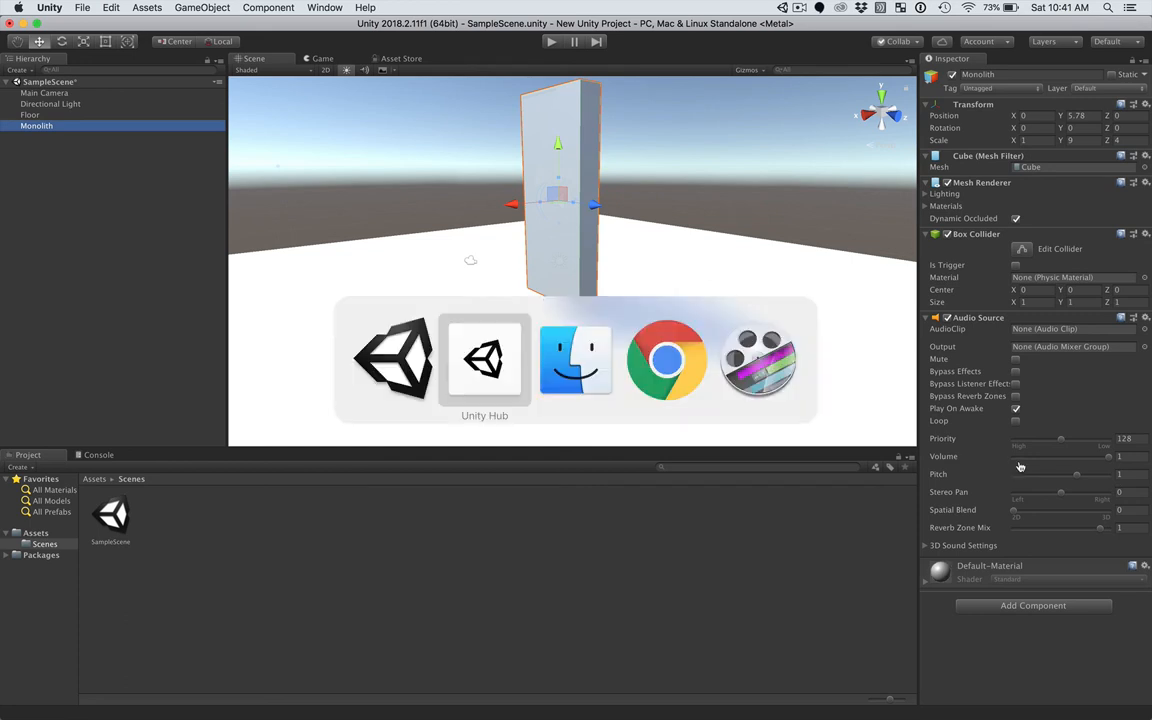
key(super+Tab)
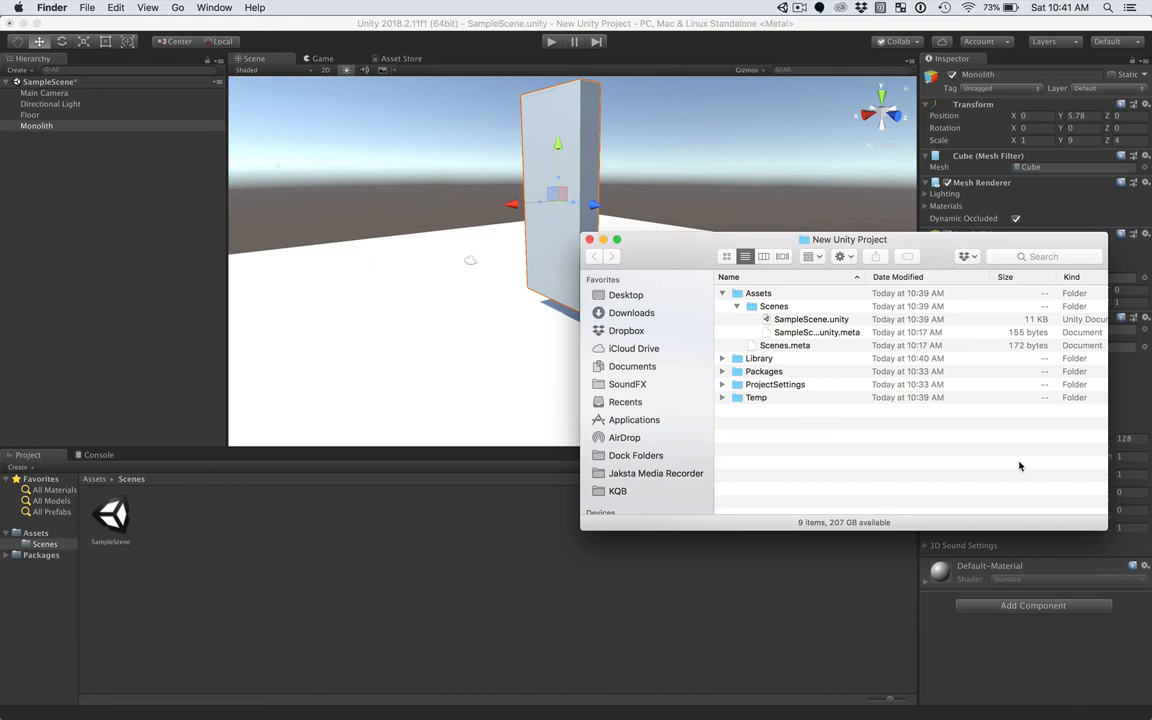
click(1040, 256)
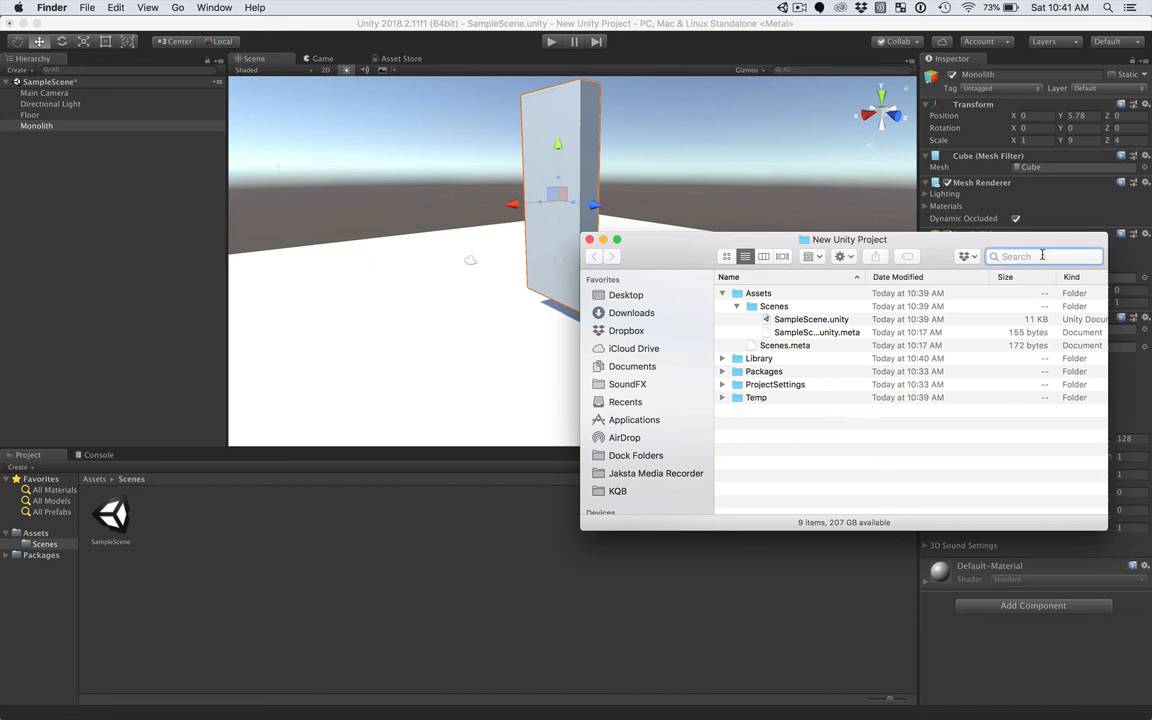
text(wav)
key(Down)
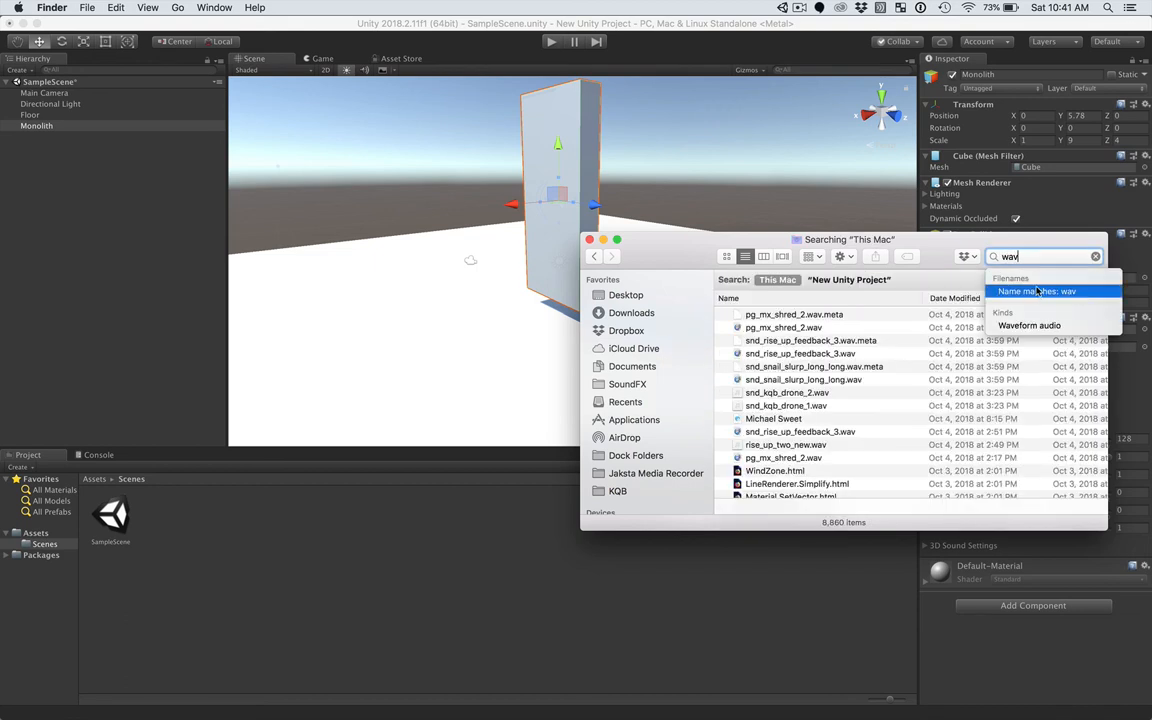
key(Down)
key(Return)
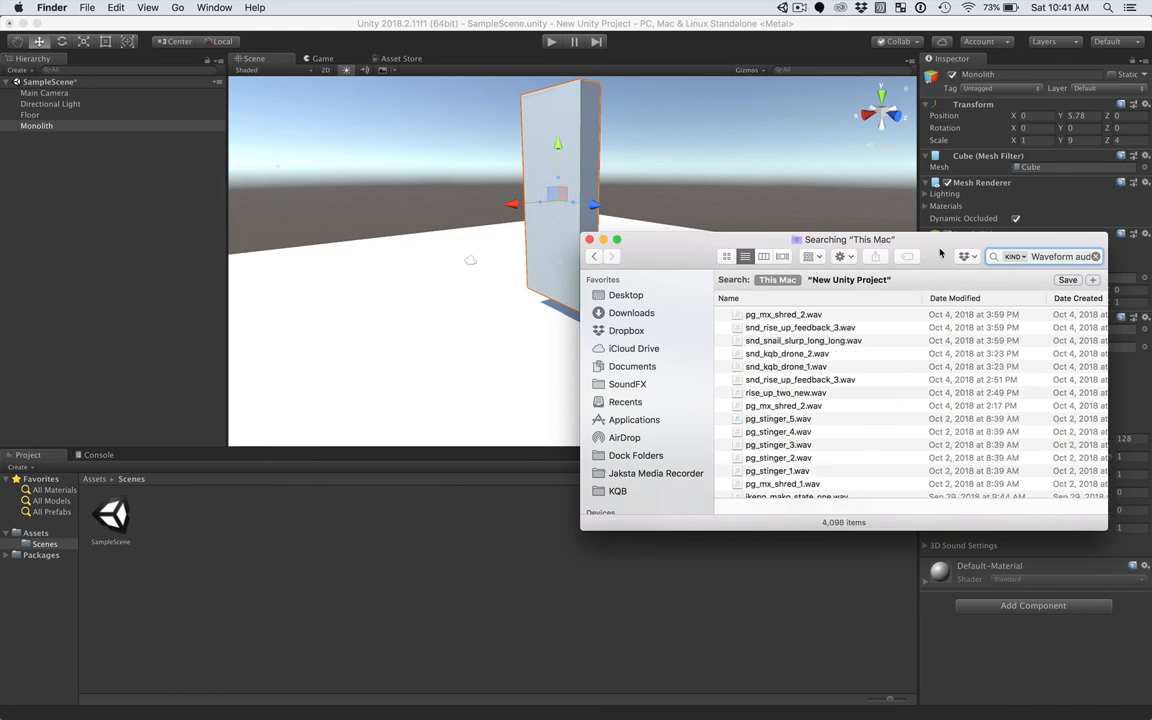
Import snd_rise_up_feedback.wav from the search results into Unity's Assets folder and select the imported clip
drag(842, 239, 830, 73)
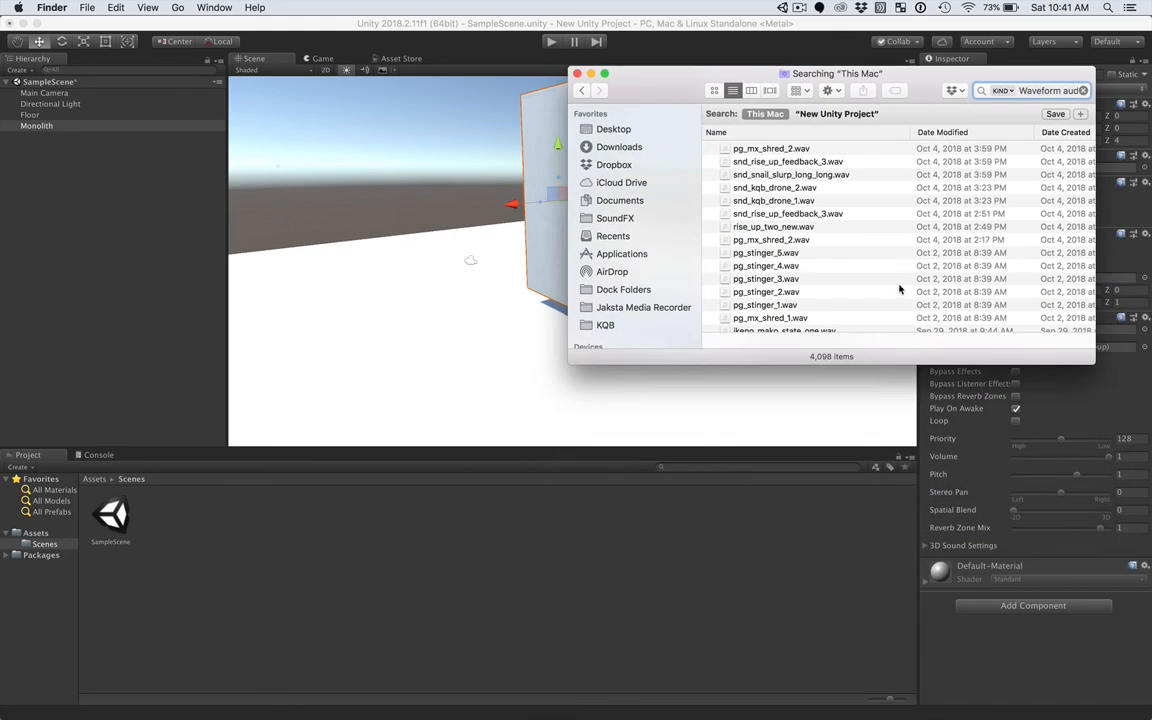
scroll(879, 278, down, 5)
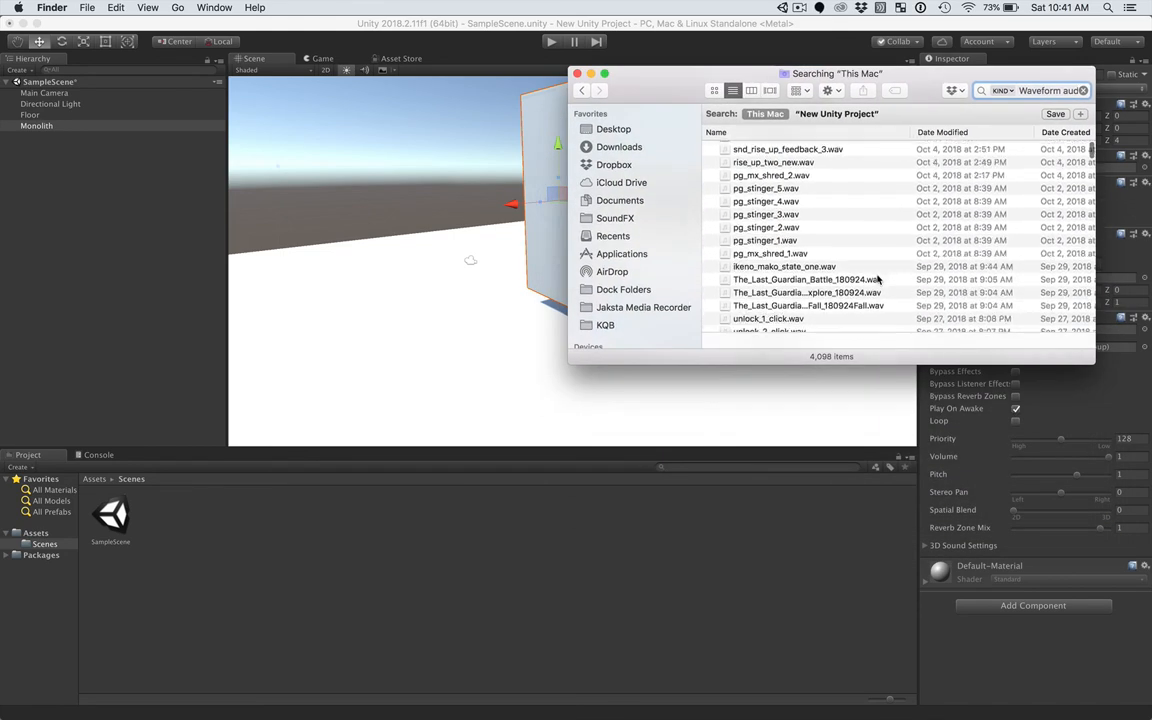
scroll(879, 278, down, 10)
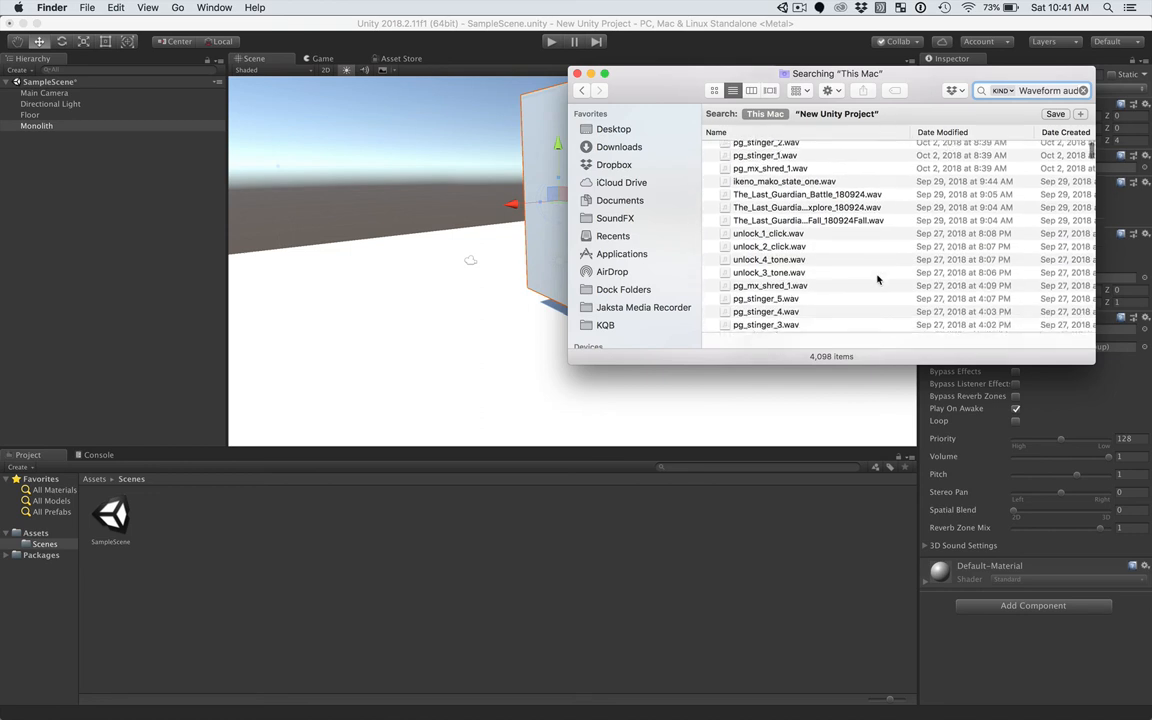
scroll(879, 278, down, 1)
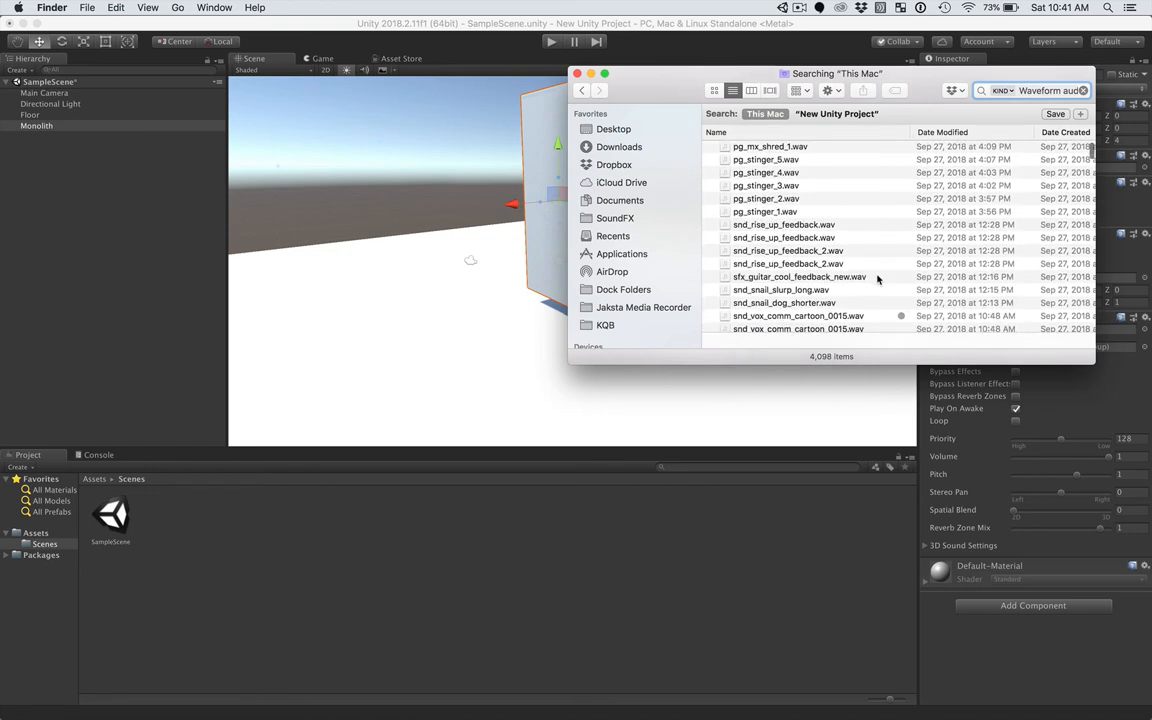
click(801, 225)
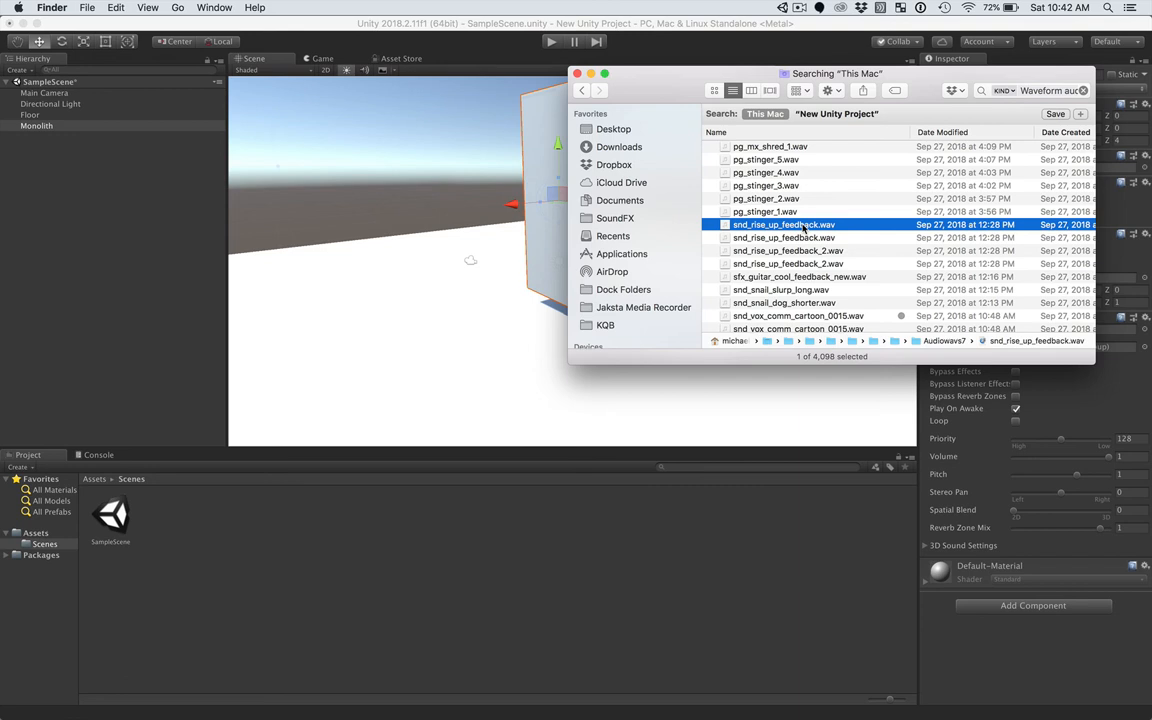
drag(801, 225, 40, 536)
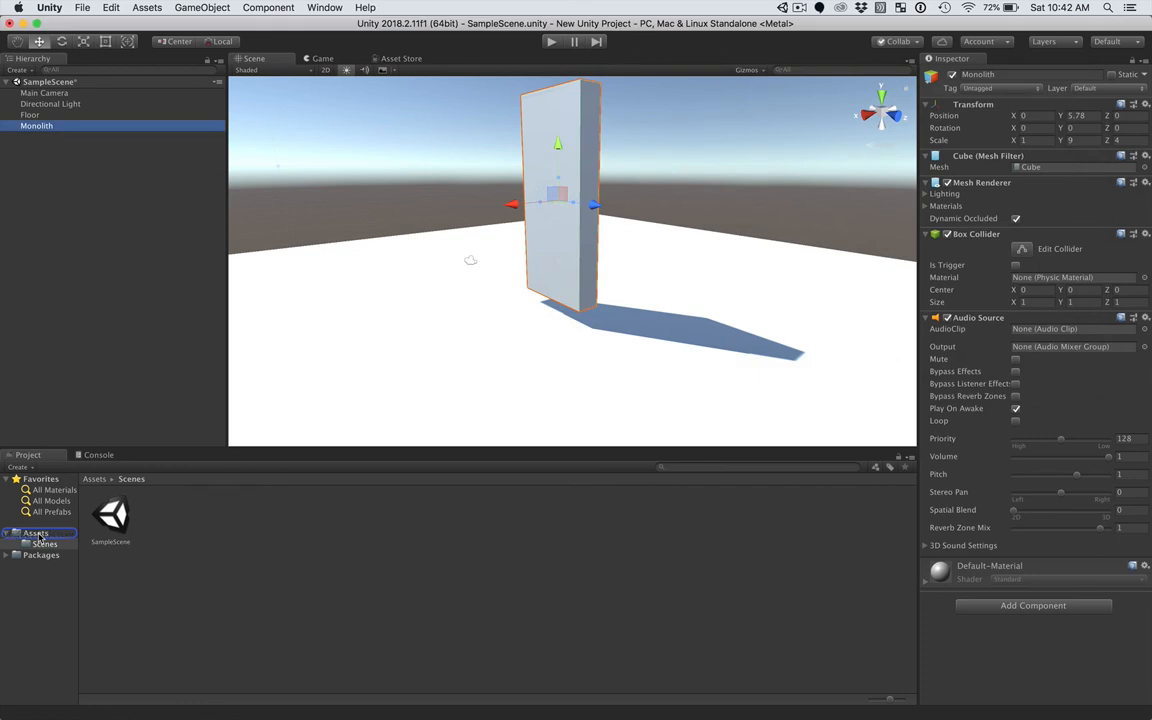
click(40, 536)
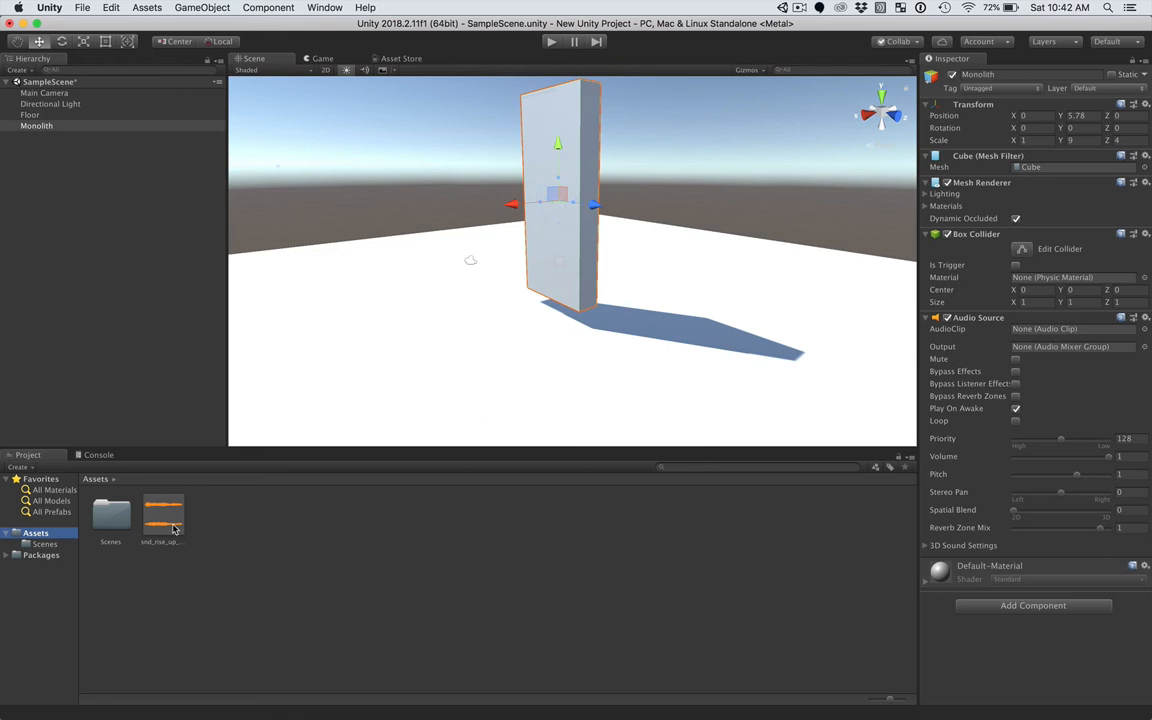
click(163, 518)
Switch to Finder with other applications hidden, replace the search window with the New Unity Project folder, and collapse Scenes to examine the files in Assets
key(super+Tab)
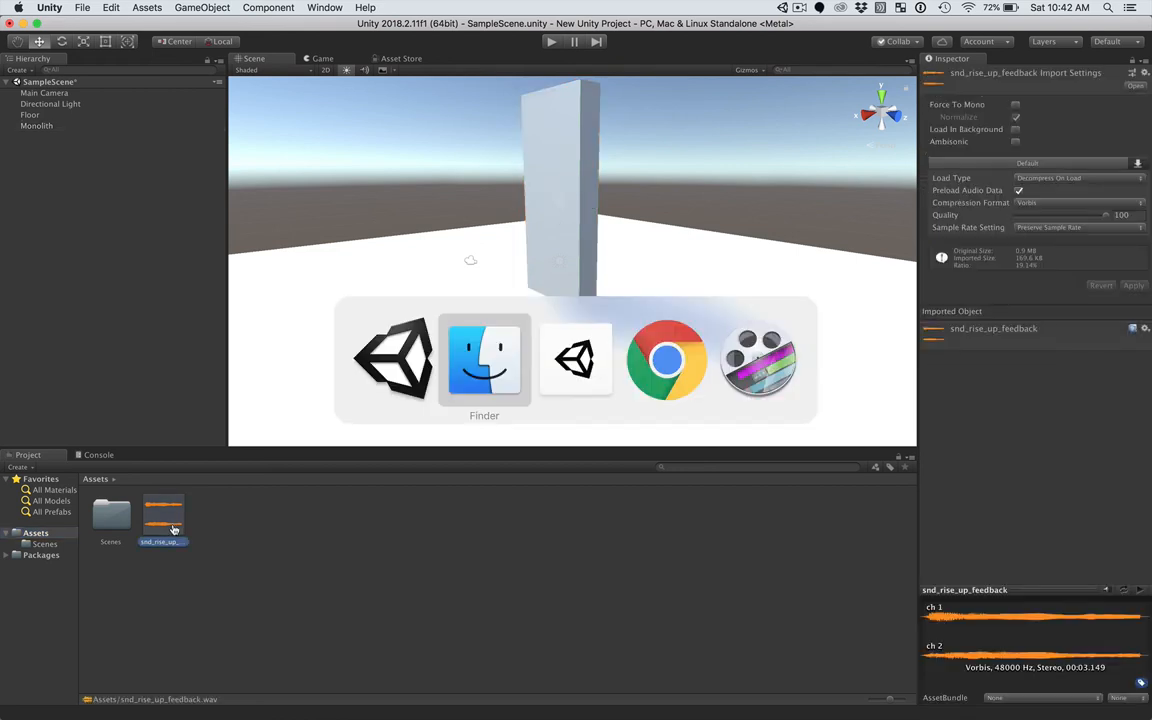
key(super+alt+h)
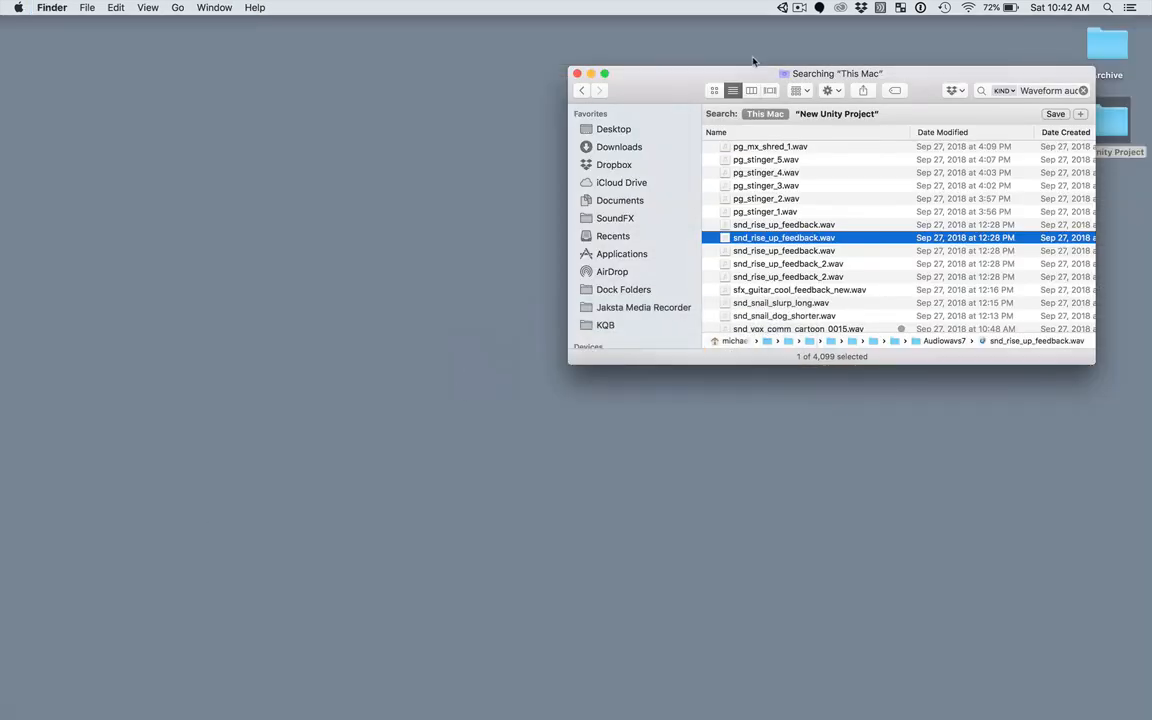
key(super+w)
click(1110, 117)
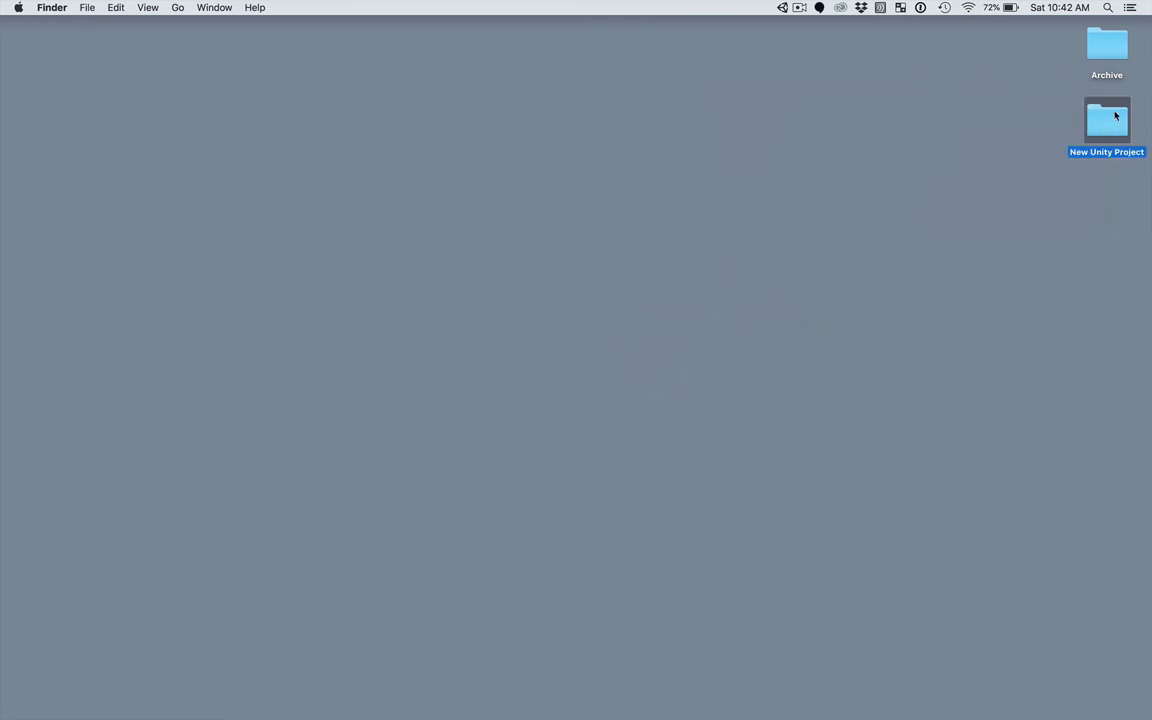
double_click(1115, 116)
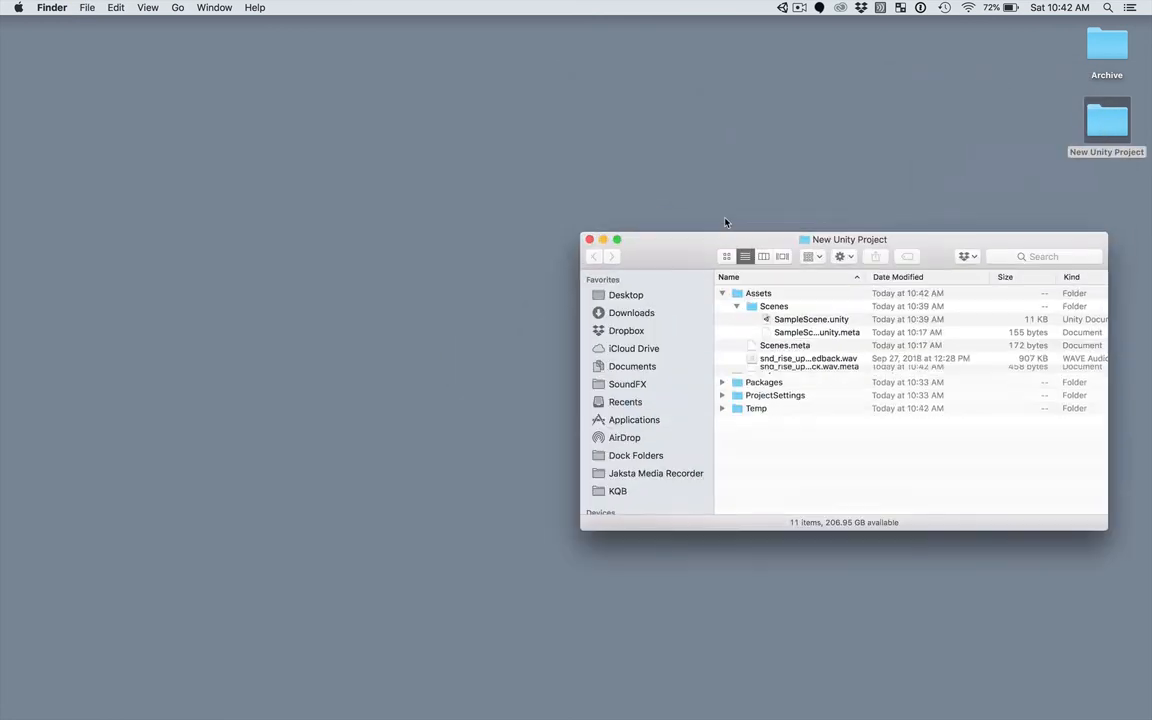
click(737, 306)
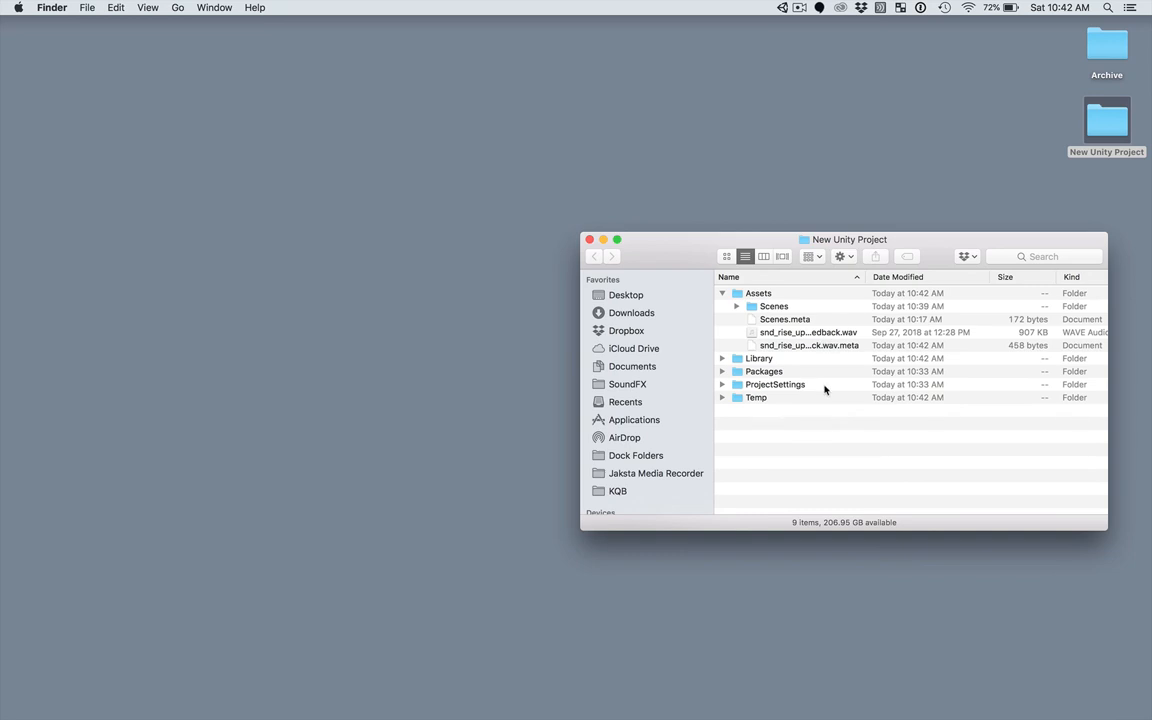
Switch back to Unity and view the audio clips available for the Monolith's Audio Source, leaving the selection window without choosing one
key(super+Tab)
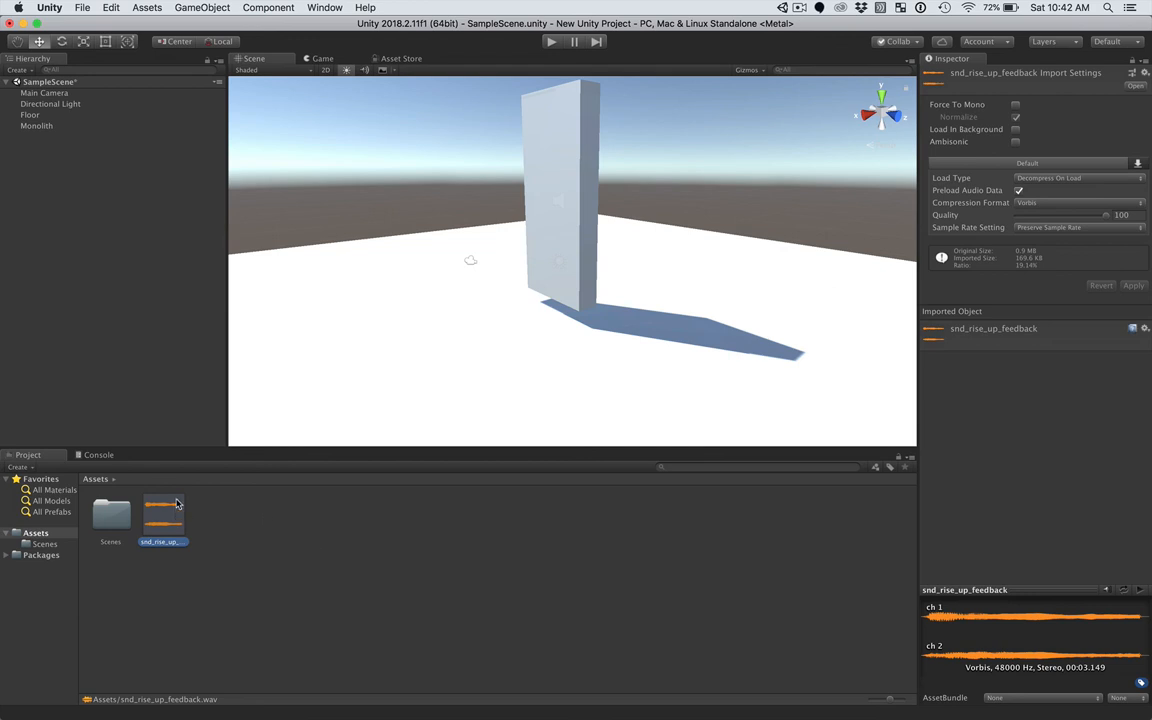
click(40, 124)
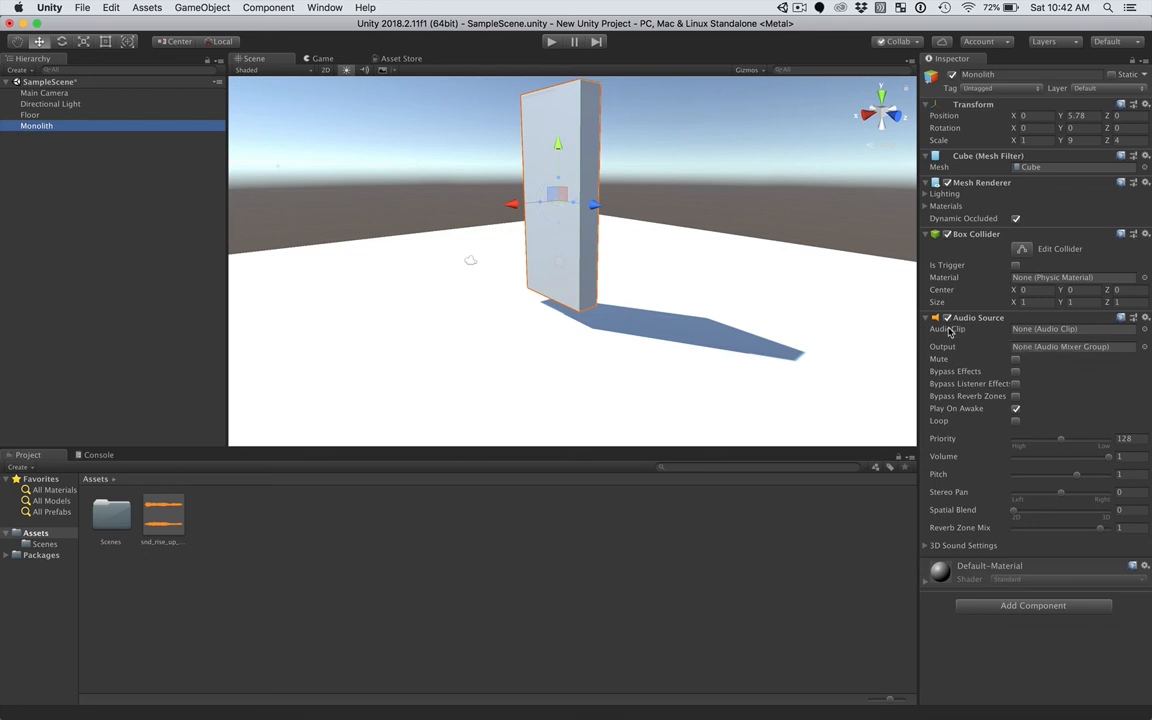
click(1145, 330)
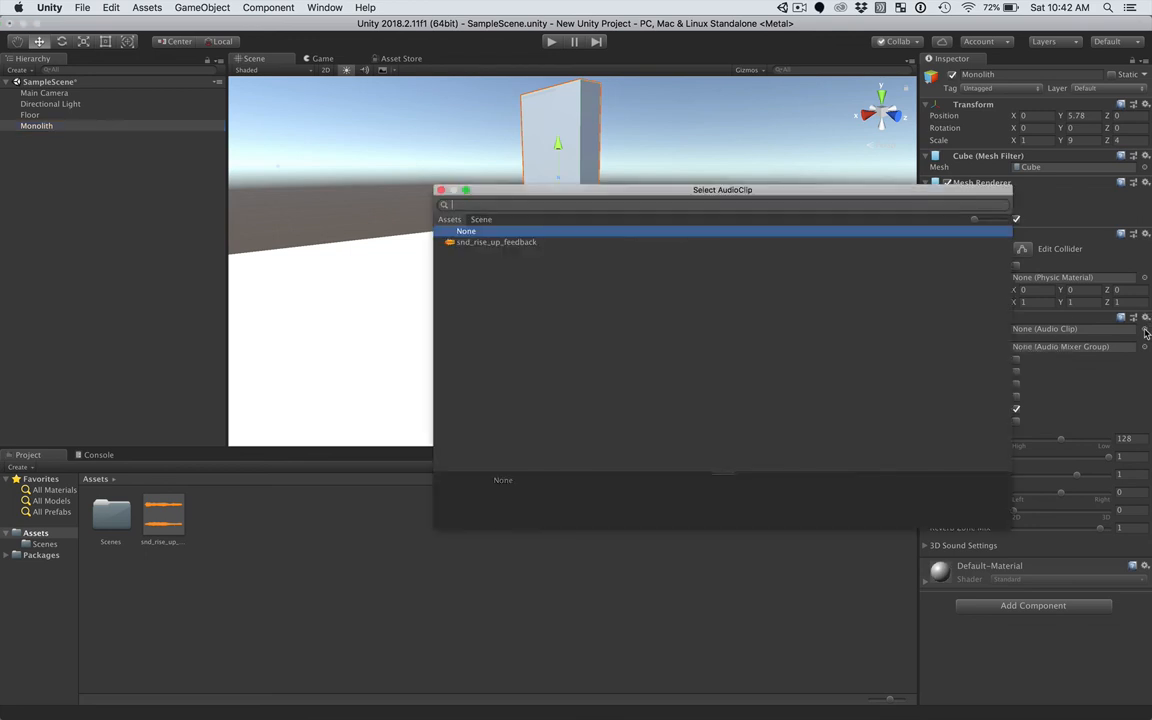
click(441, 190)
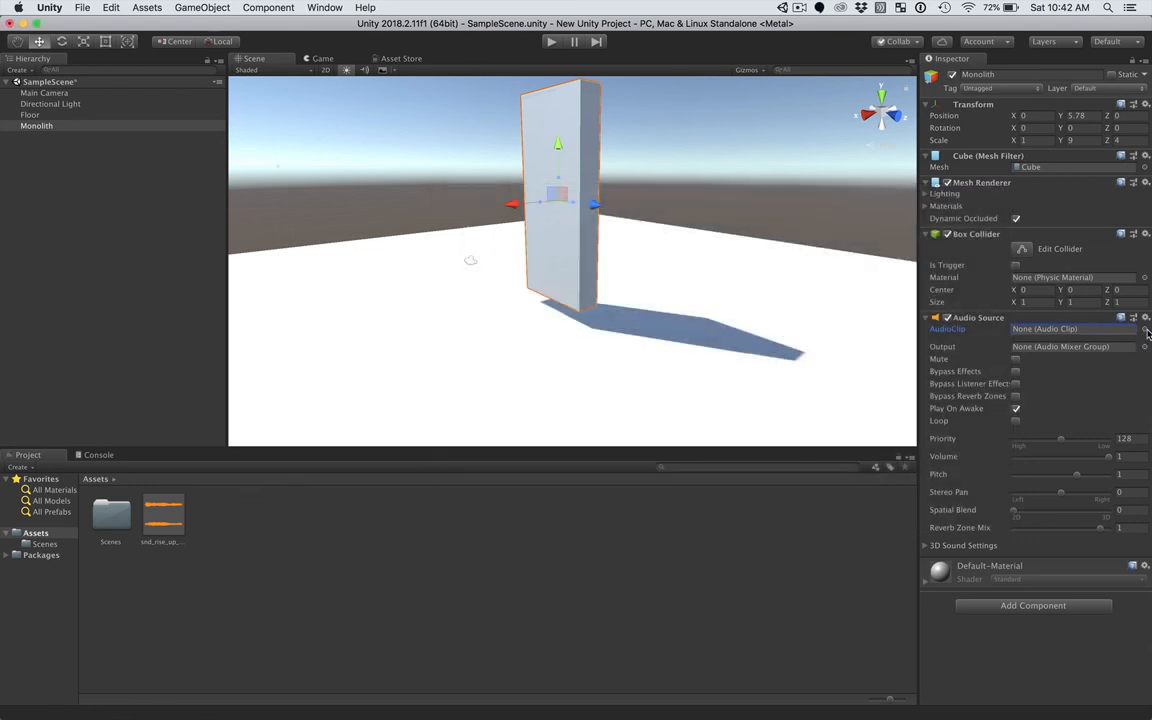
Assign snd_rise_up_feedback as the Monolith's audio clip and test the scene briefly in Play mode
click(1145, 331)
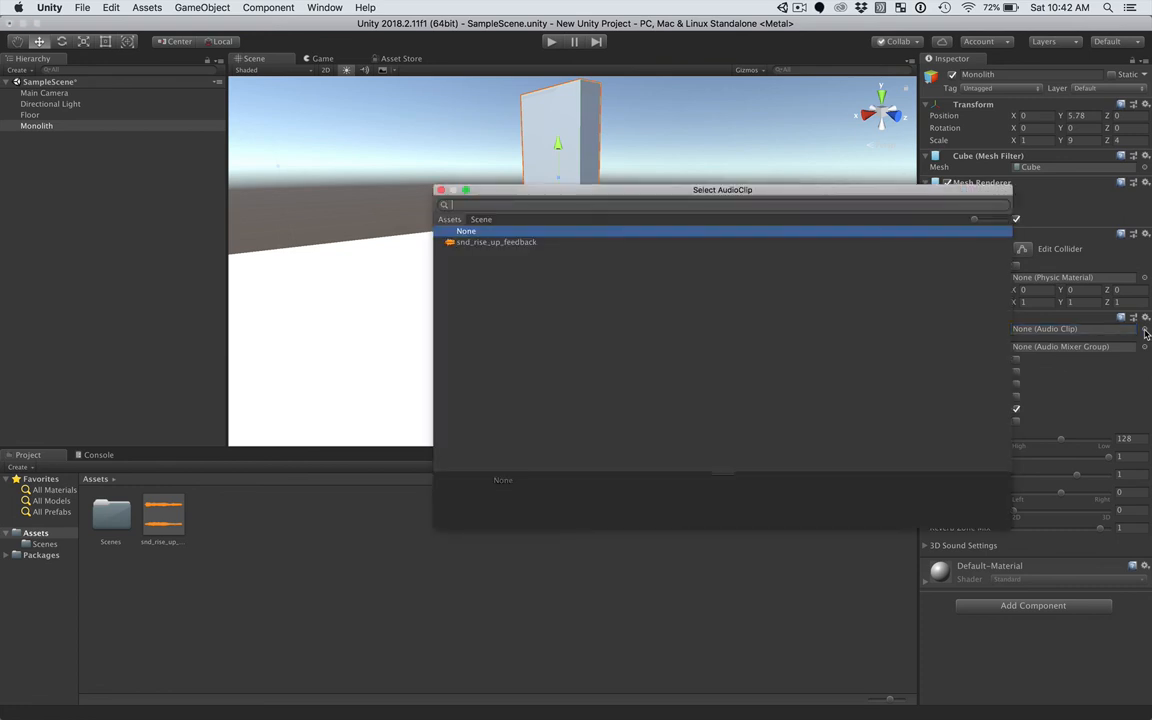
double_click(497, 243)
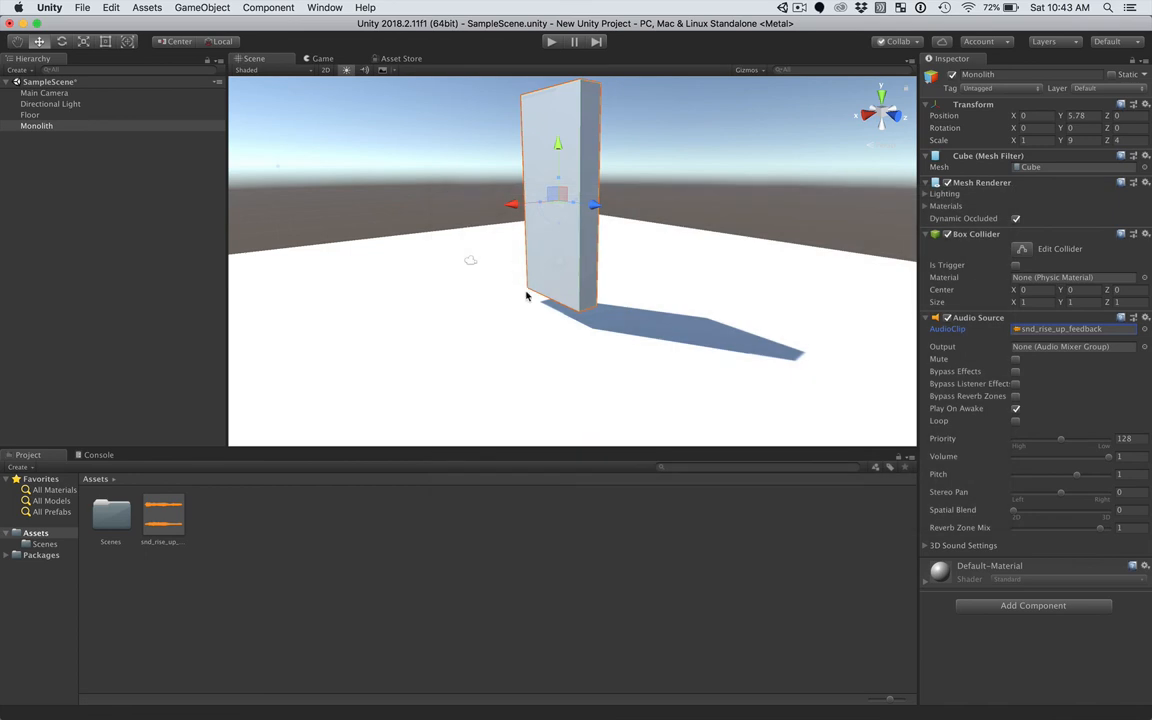
click(552, 44)
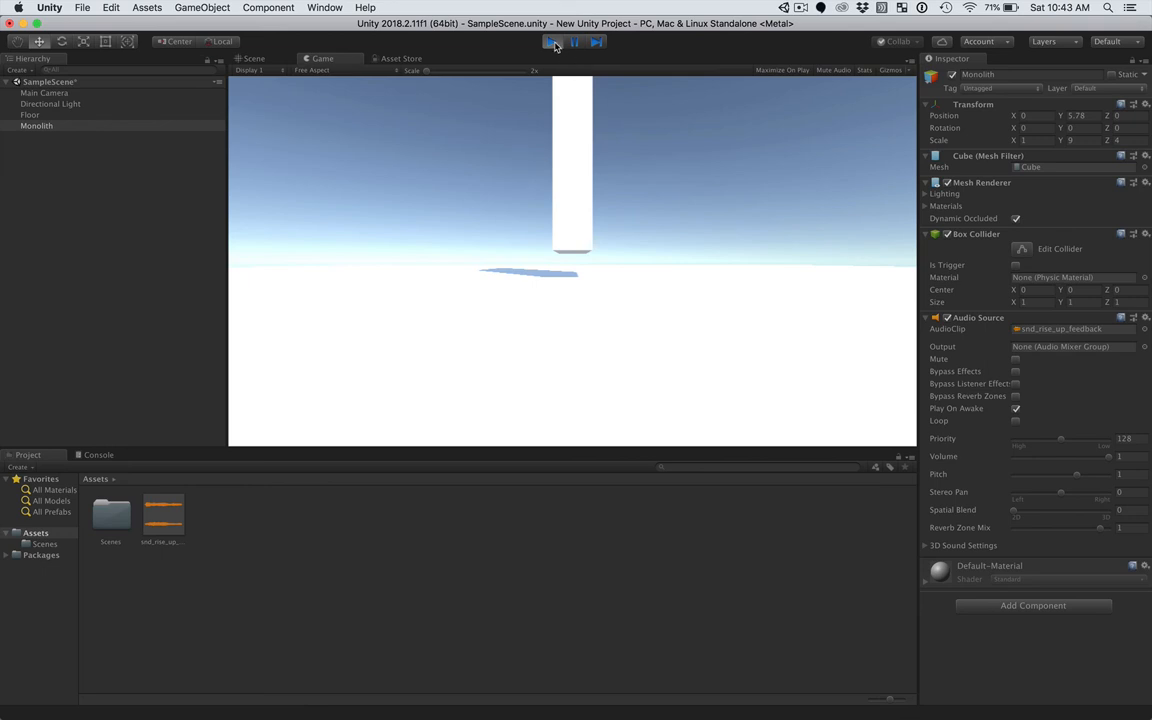
click(553, 43)
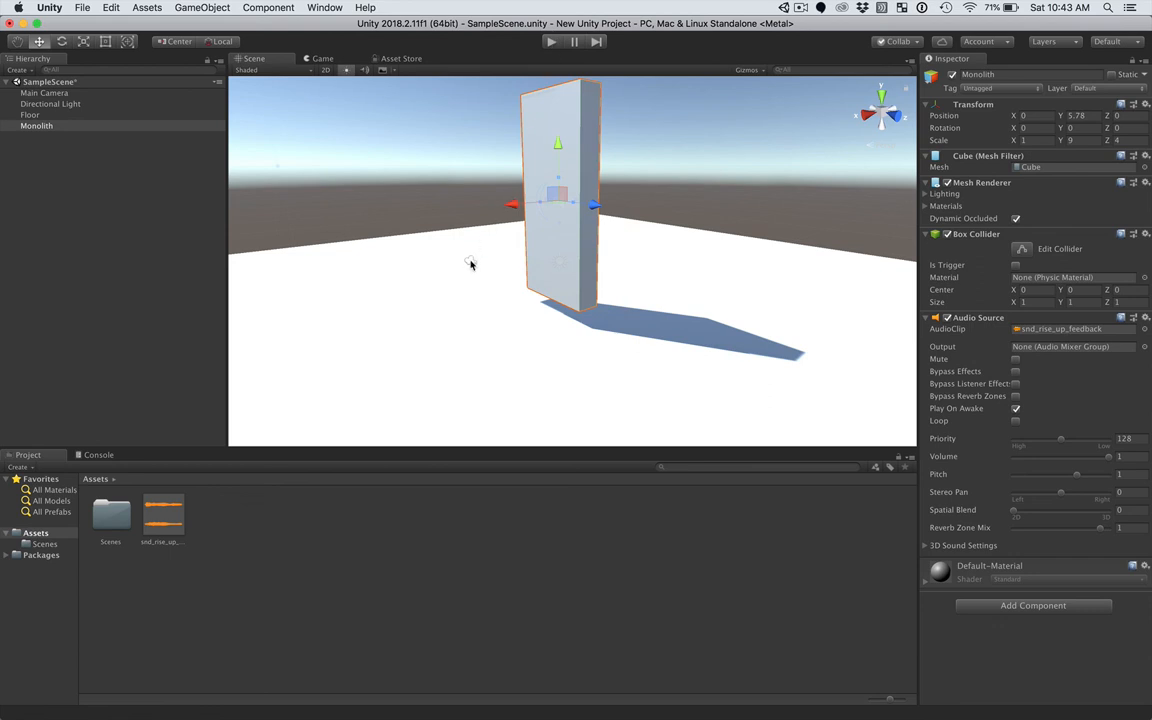
Reposition the Main Camera in height and depth to try different views of the Monolith, finishing at about Y 1.99, Z -9.51
click(56, 93)
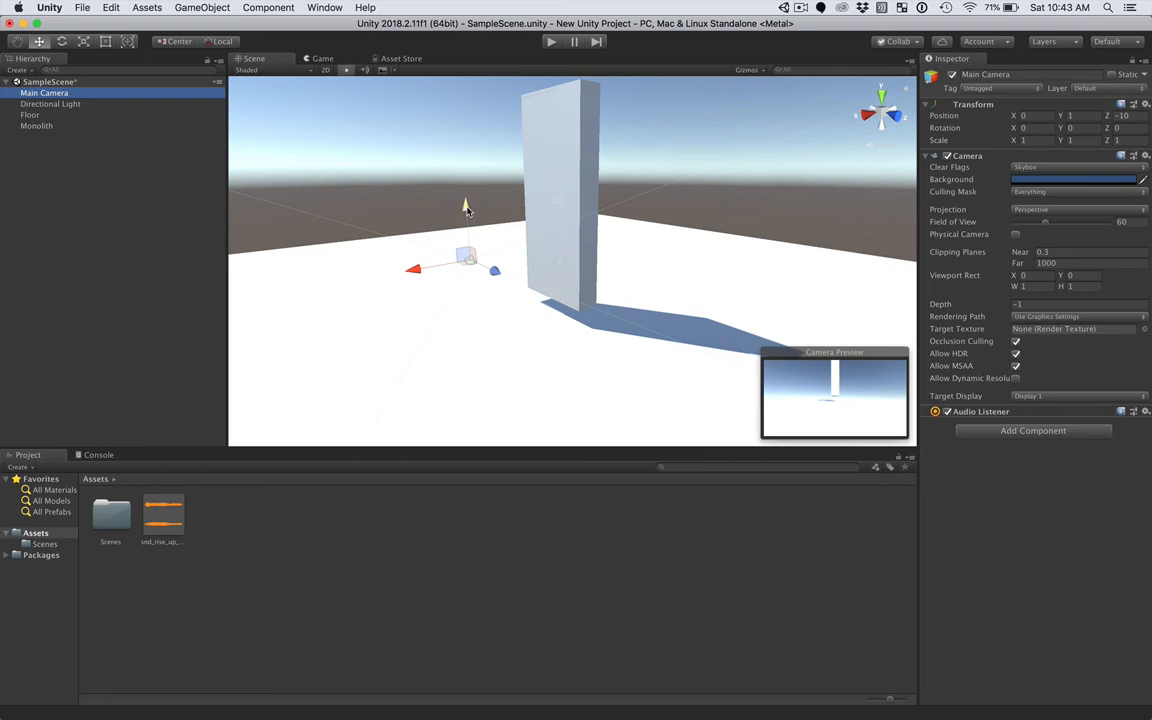
drag(465, 207, 461, 110)
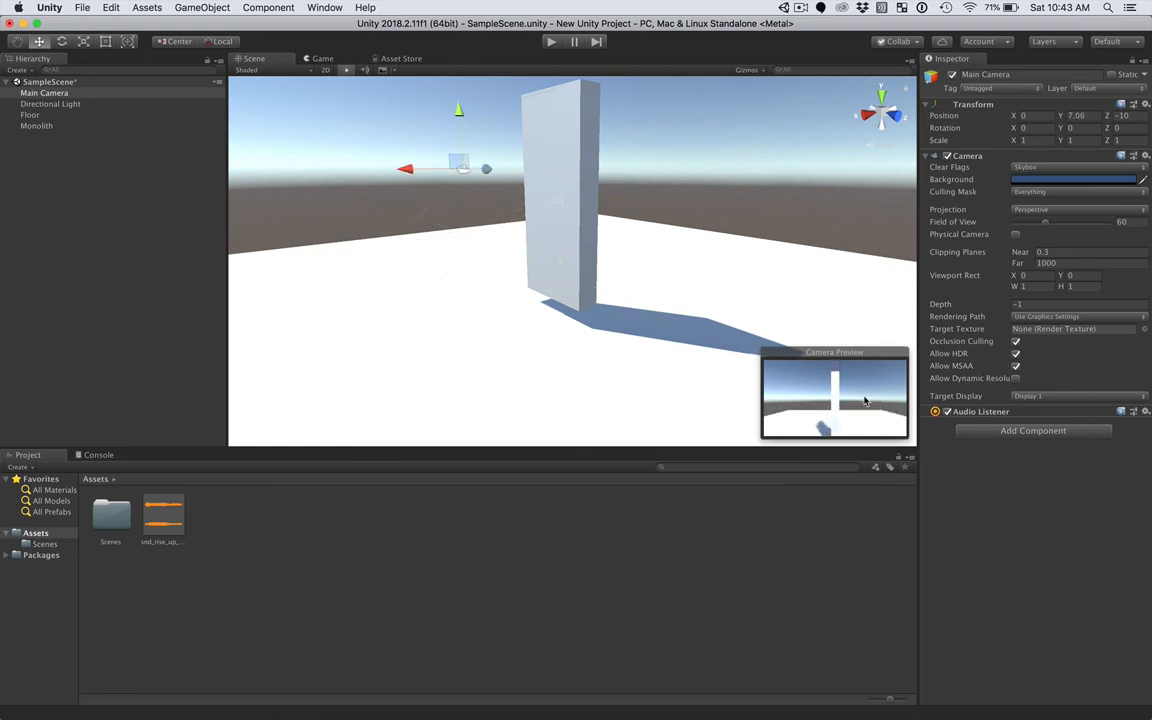
drag(485, 169, 511, 174)
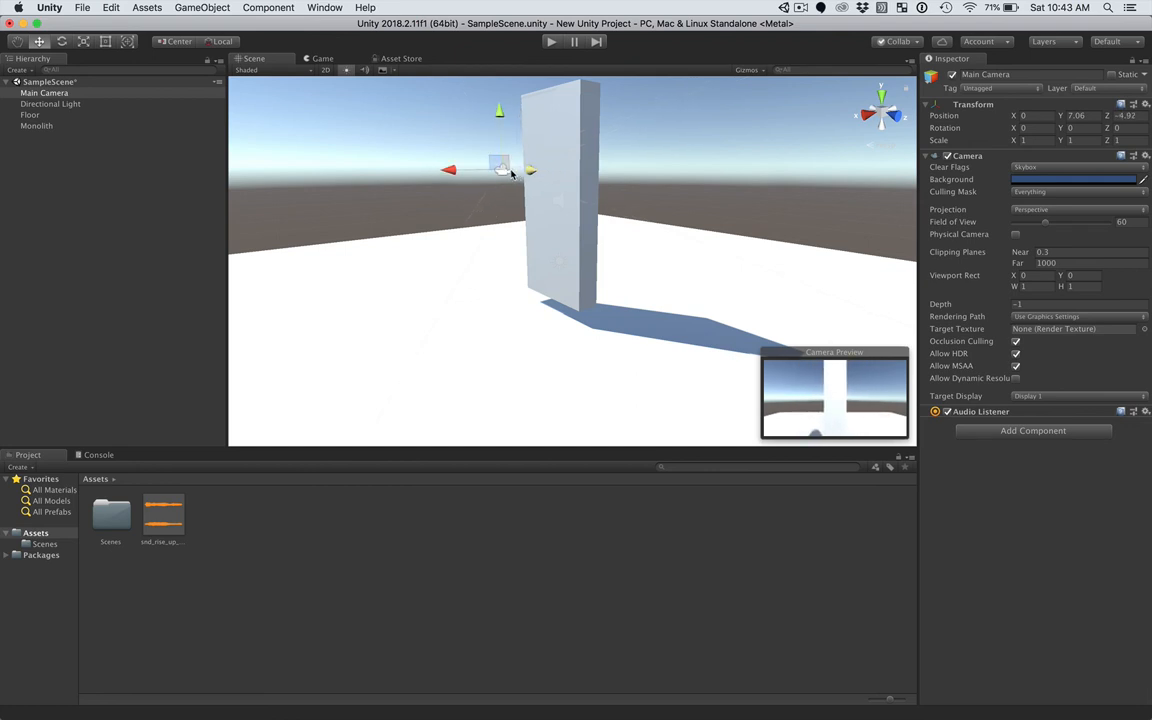
drag(497, 113, 500, 218)
drag(540, 281, 497, 261)
mouse_move(467, 201)
mouse_down()
mouse_move(465, 180)
mouse_move(476, 265)
mouse_move(465, 193)
mouse_up()
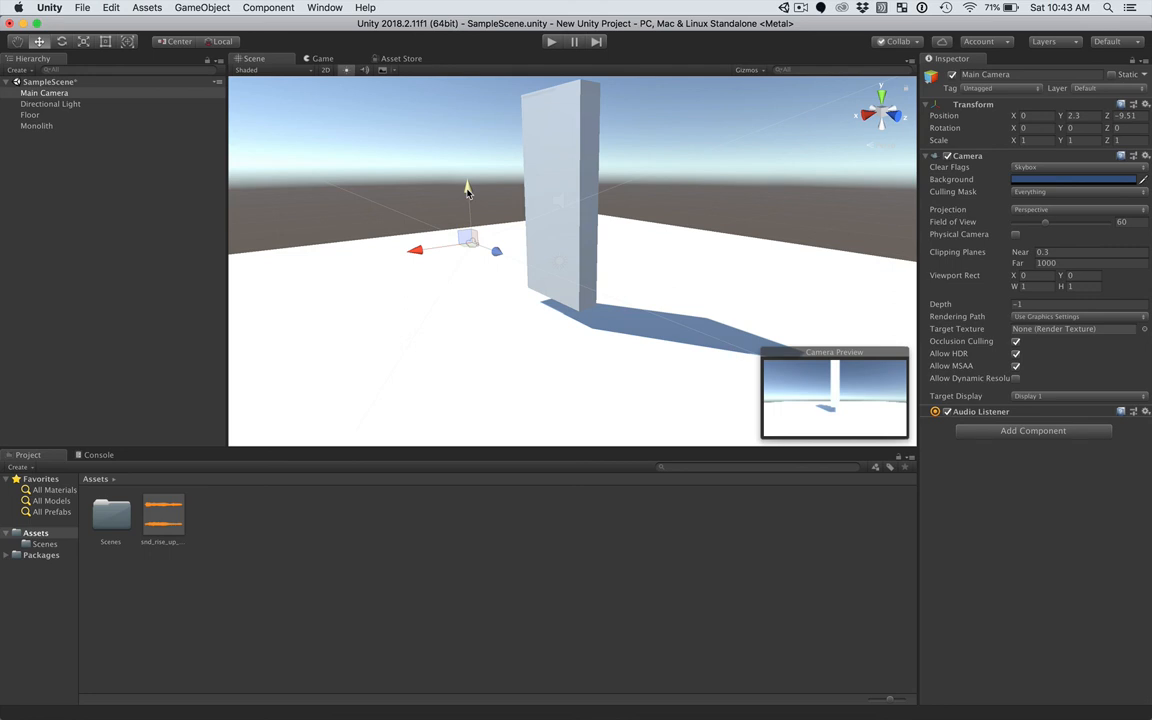
mouse_move(467, 191)
mouse_down()
mouse_move(468, 226)
mouse_move(469, 207)
mouse_up()
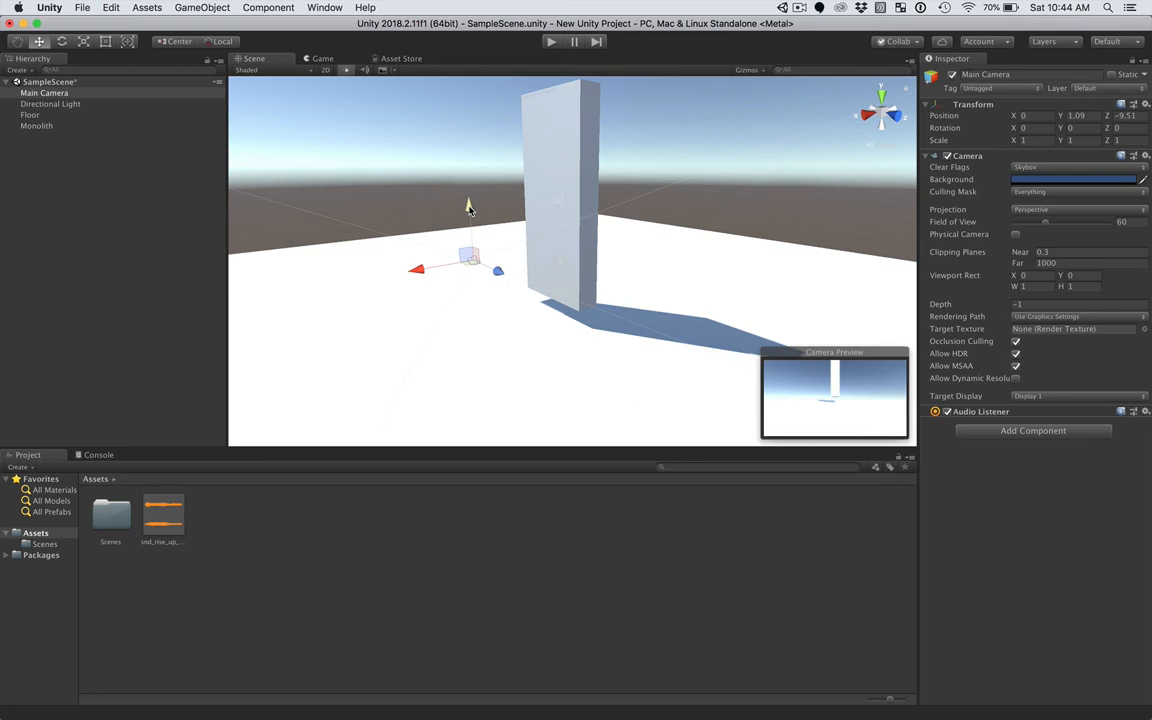
drag(469, 207, 469, 224)
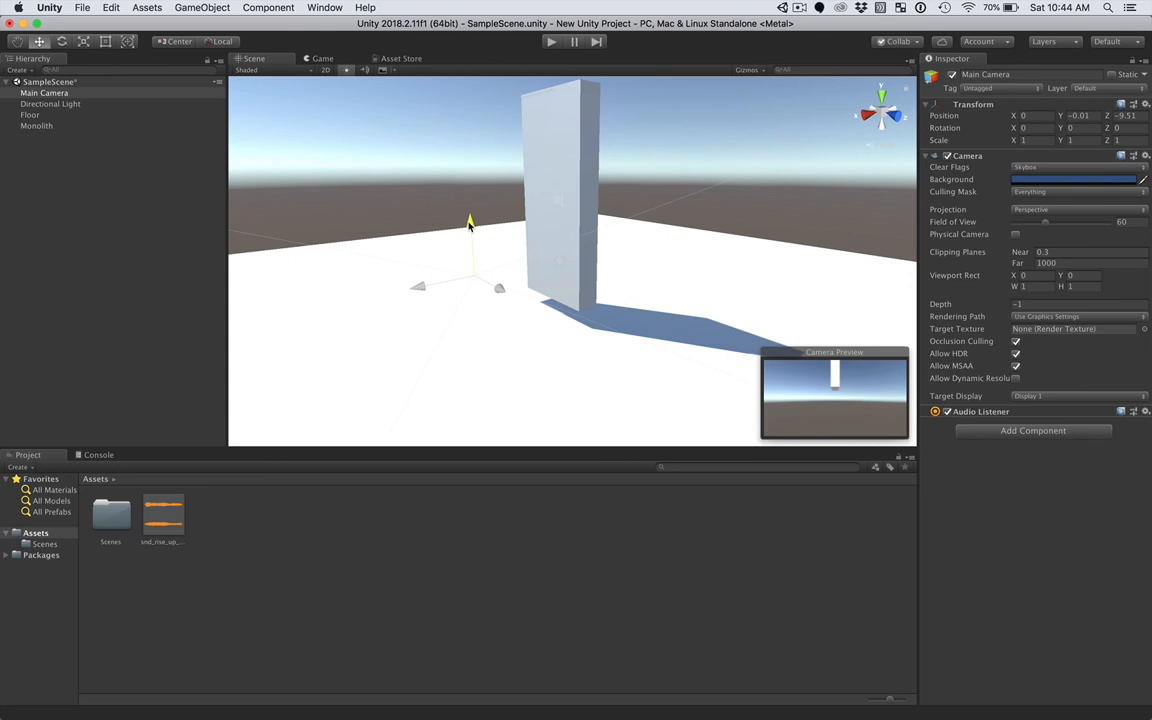
drag(469, 224, 465, 194)
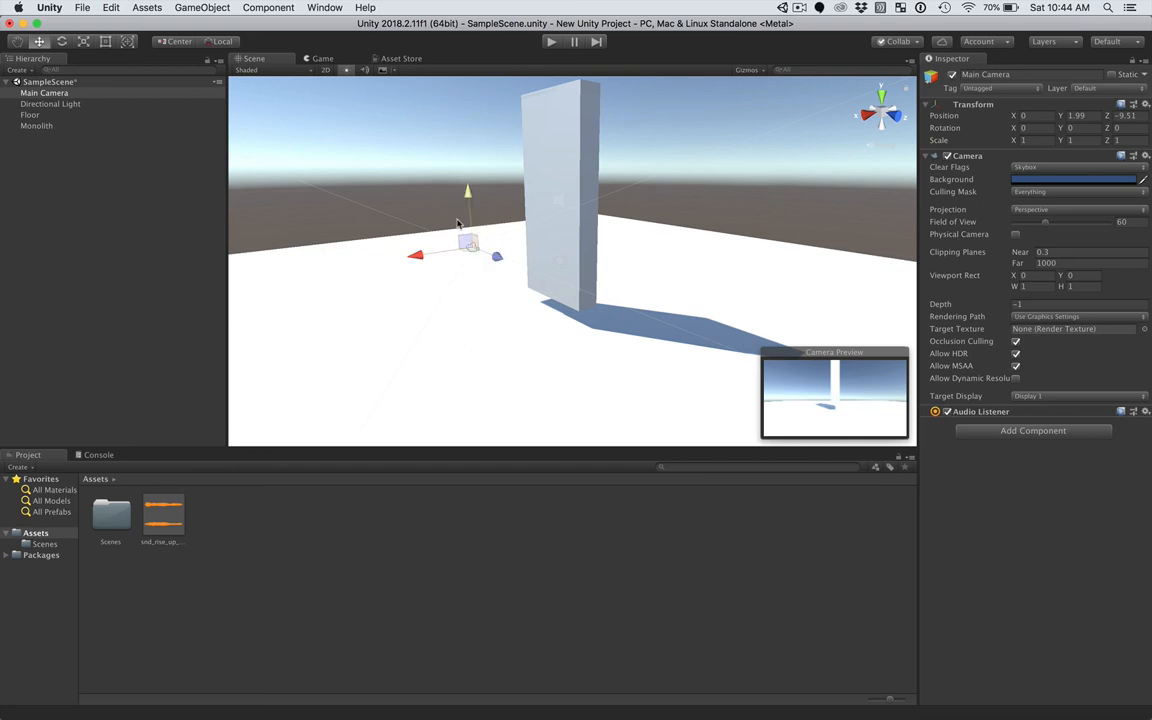
Select the Floor, the Monolith and the Main Camera in turn to examine their components
click(470, 299)
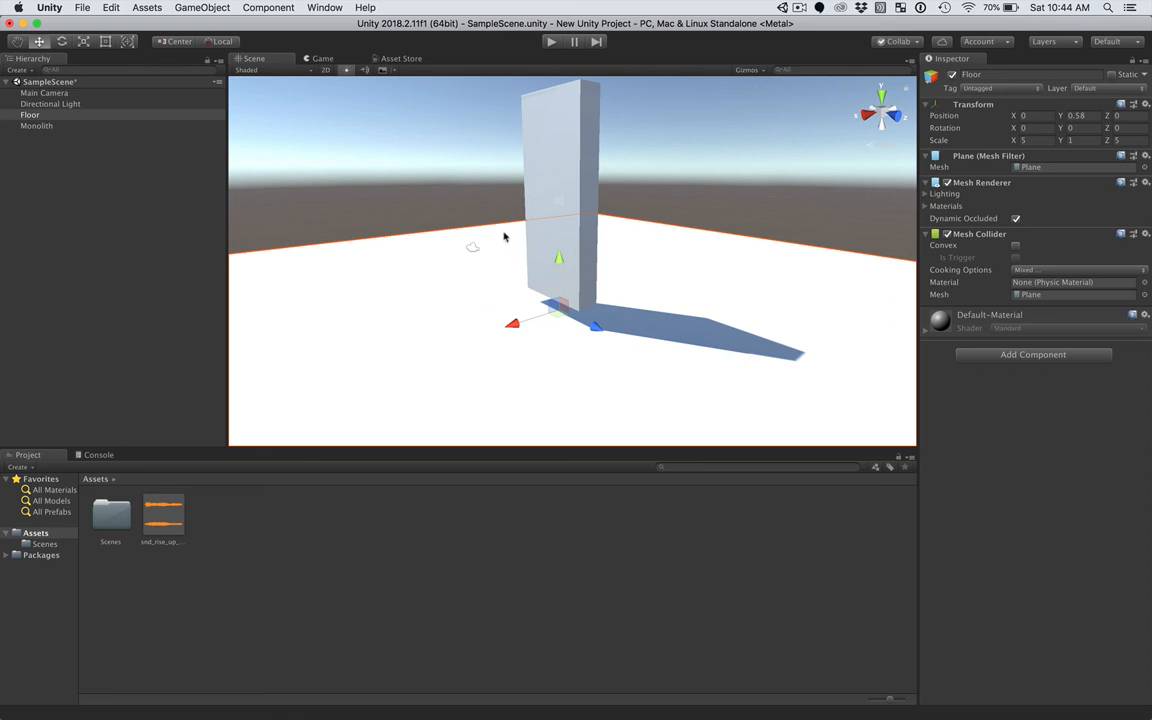
click(571, 156)
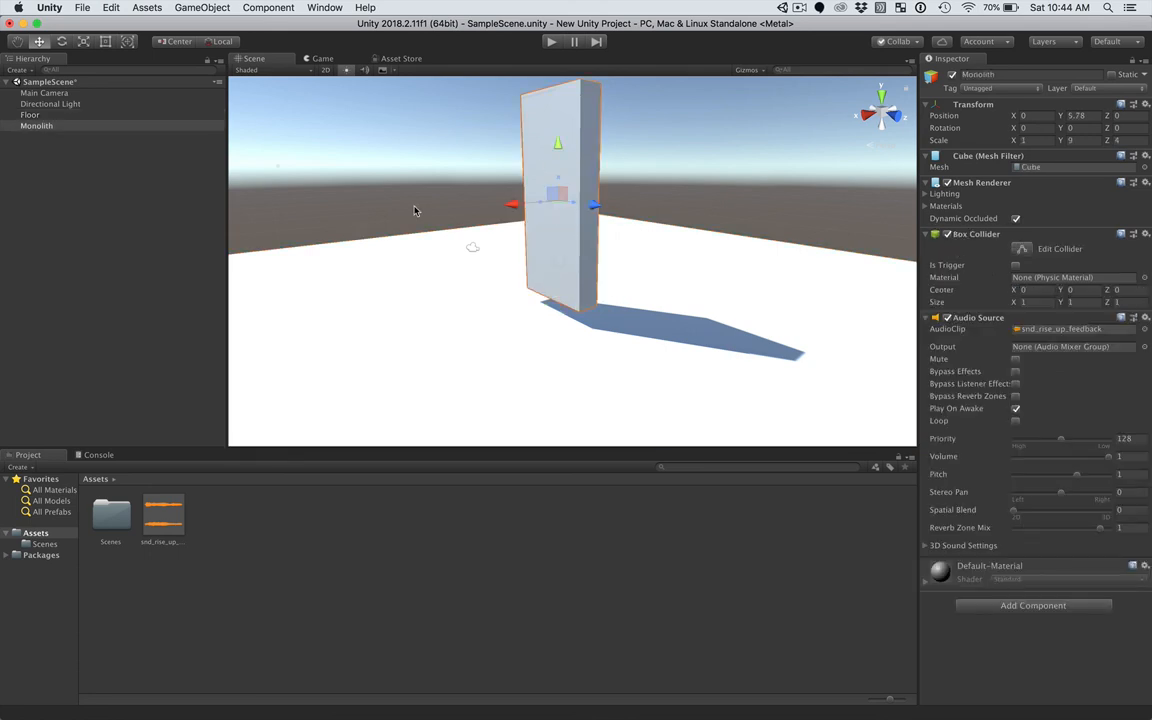
click(63, 94)
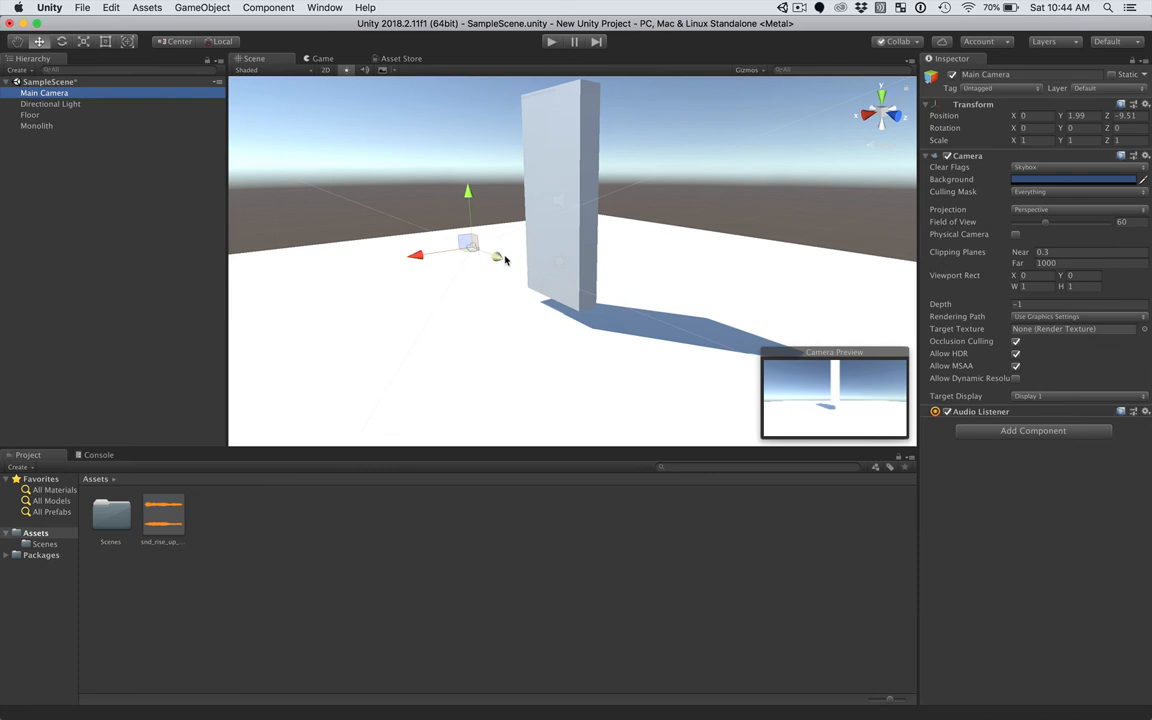
Move the Main Camera along its depth axis towards the Monolith to about Z -5.52 and save the scene
mouse_move(500, 259)
mouse_down()
mouse_move(555, 267)
mouse_move(522, 266)
mouse_up()
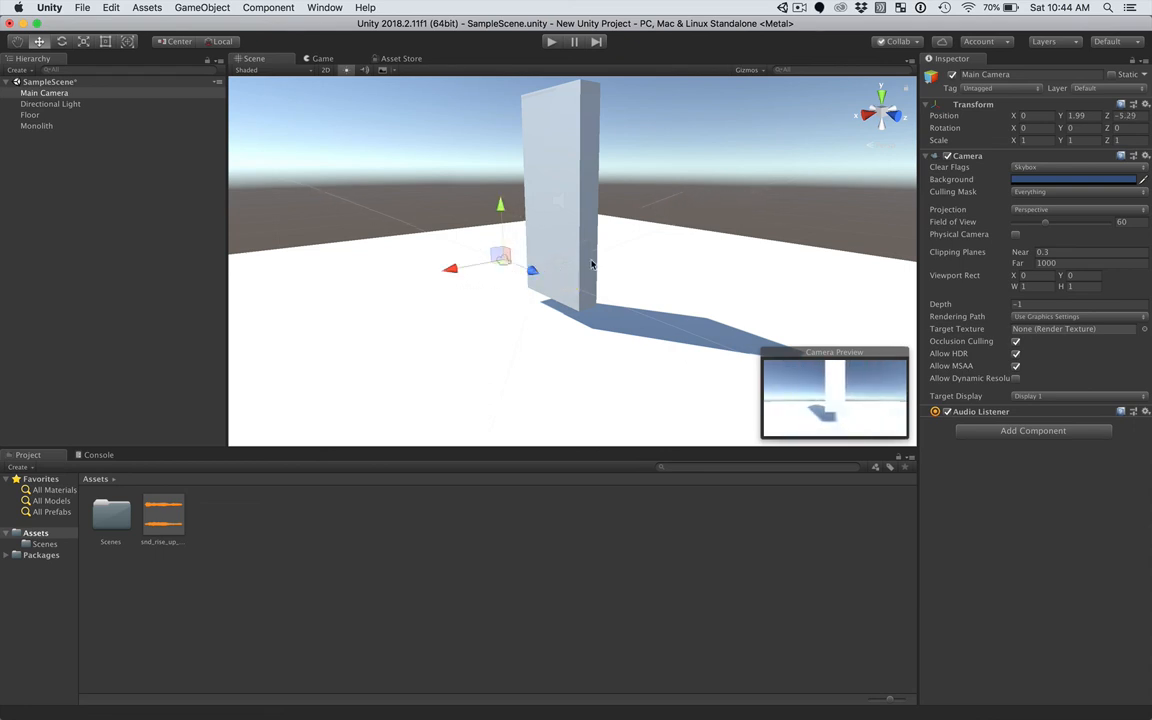
mouse_move(532, 270)
mouse_down()
mouse_move(570, 284)
mouse_move(523, 266)
mouse_up()
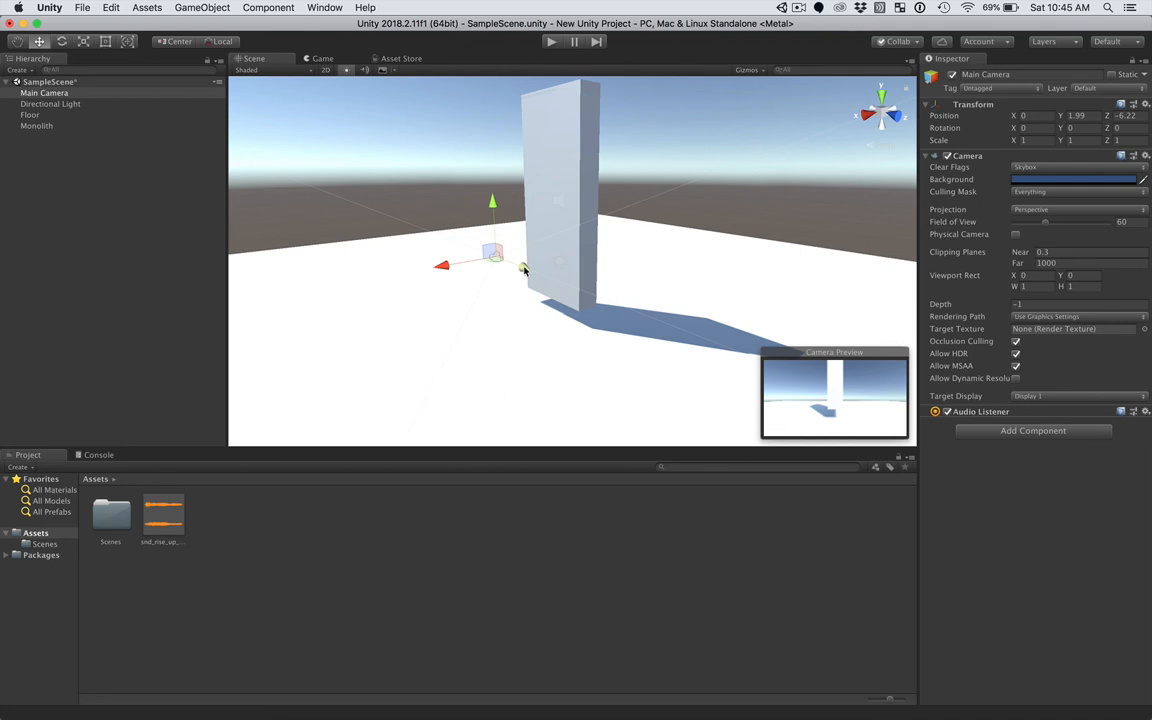
mouse_move(522, 268)
mouse_down()
mouse_move(557, 281)
mouse_move(516, 276)
mouse_move(558, 287)
mouse_move(526, 280)
mouse_up()
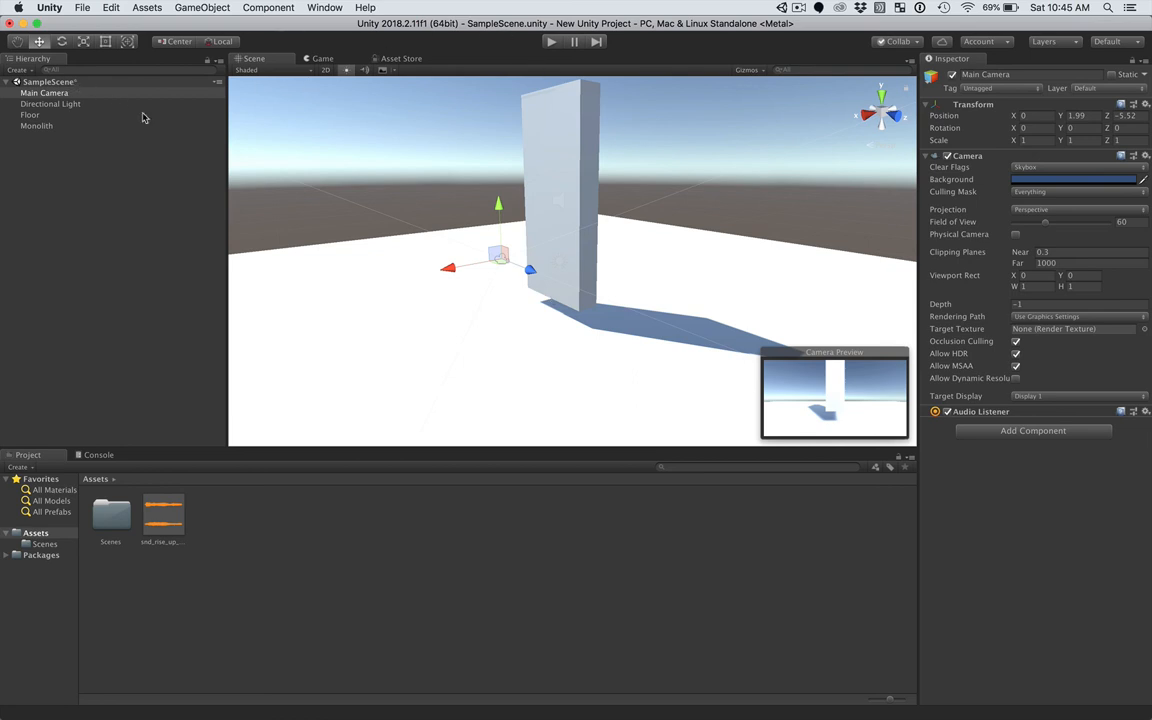
key(super+s)
click(800, 7)
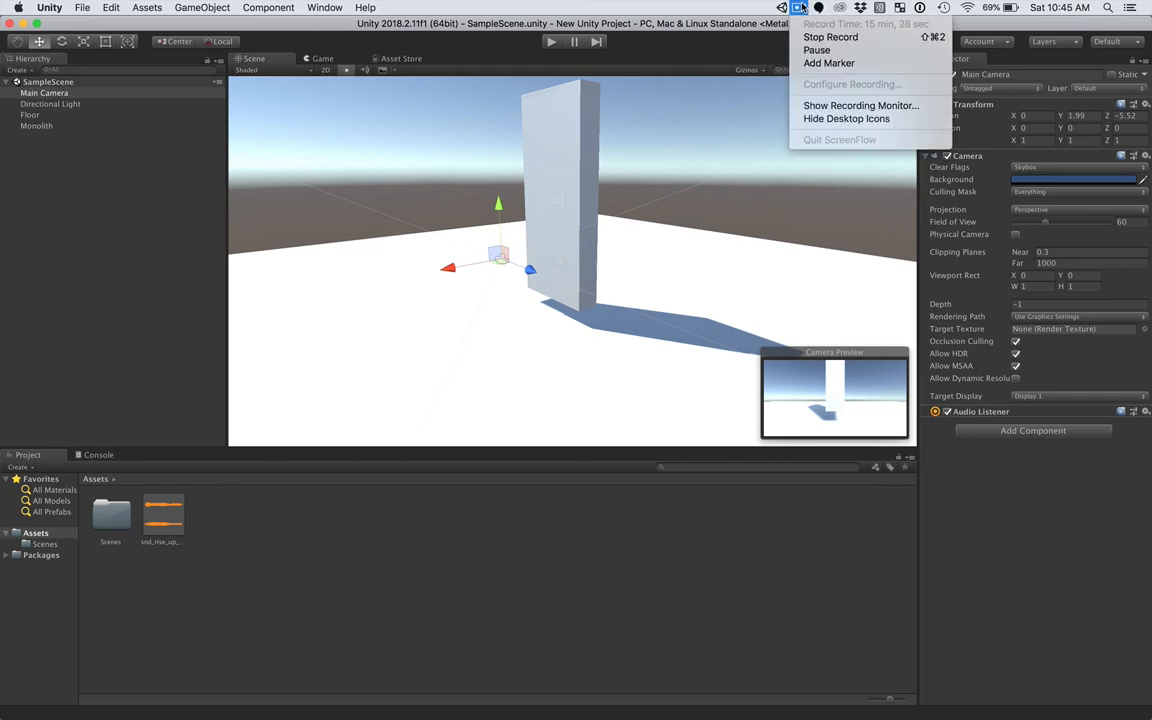